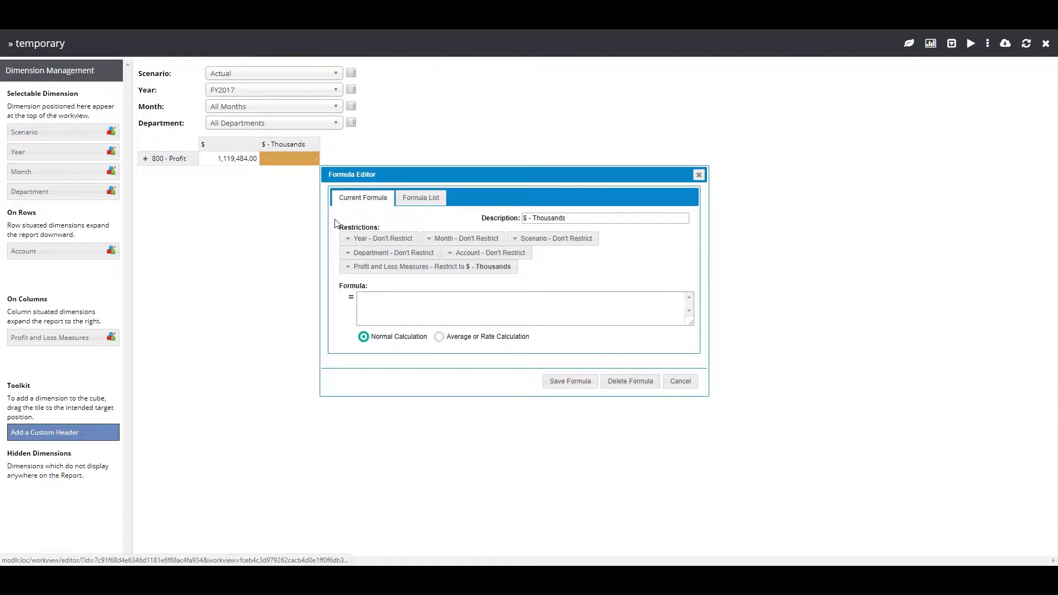
Define the $ - Thousands measure's formula as ["$"]/1000 and save it.
{"action": "left_click_drag", "start_coordinate": [570, 216], "coordinate": [502, 216]}
{"action": "left_click", "coordinate": [501, 216]}
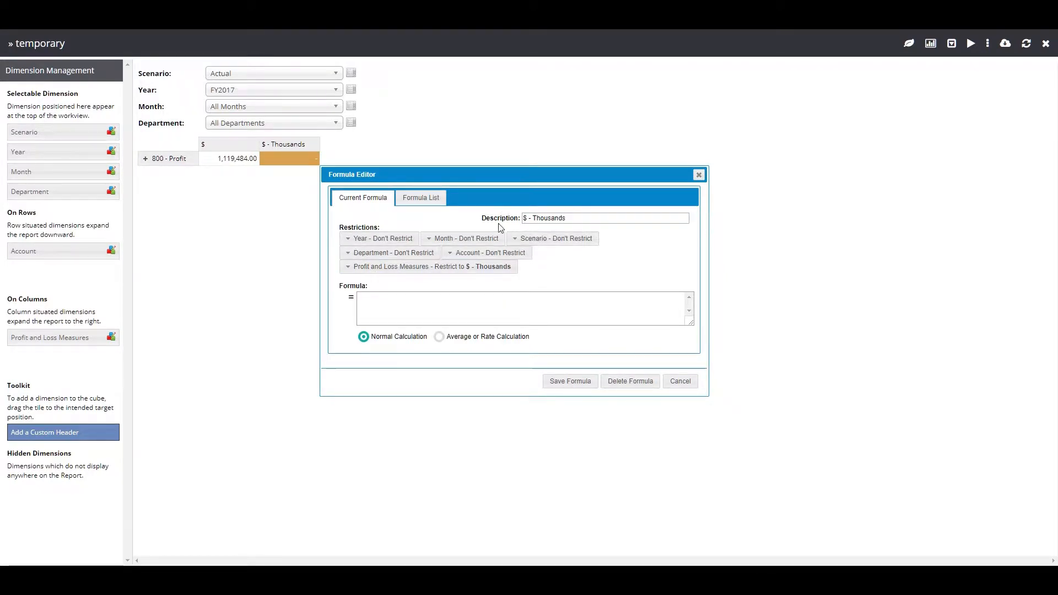
{"action": "left_click", "coordinate": [476, 299]}
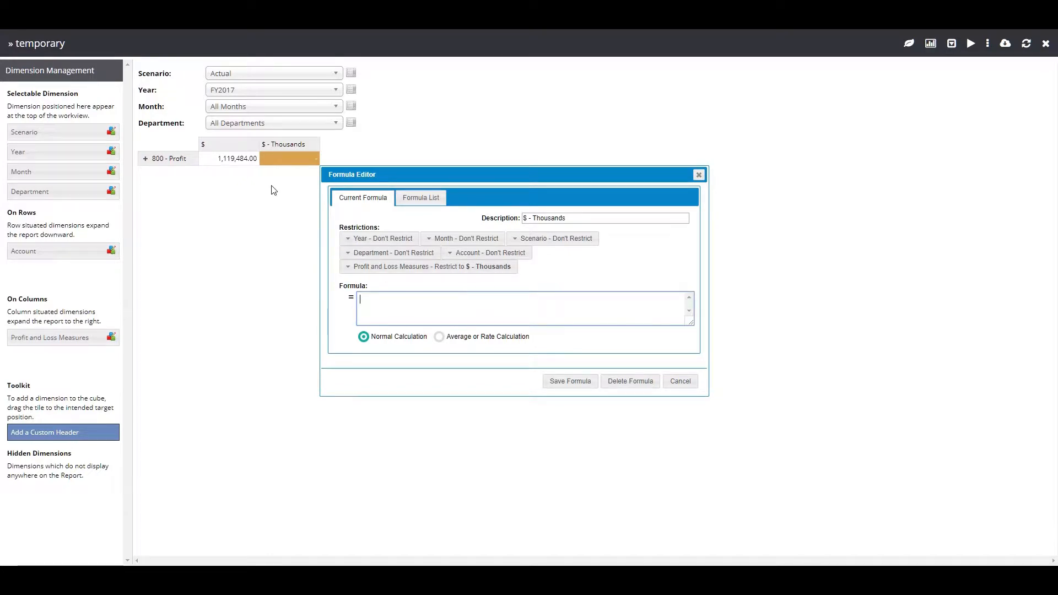
{"action": "left_click", "coordinate": [249, 160]}
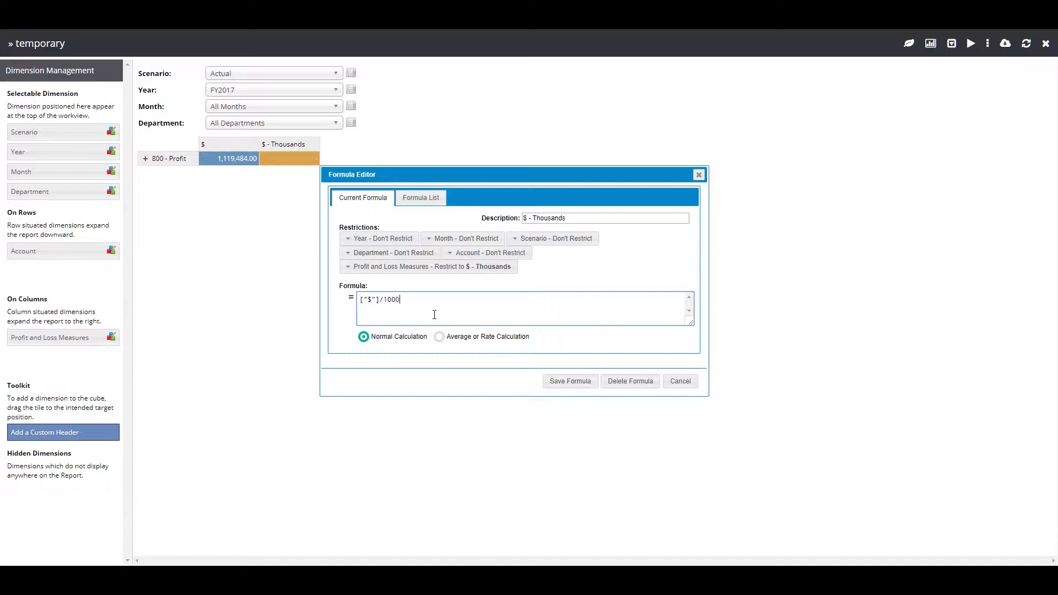
{"action": "left_click", "coordinate": [565, 382]}
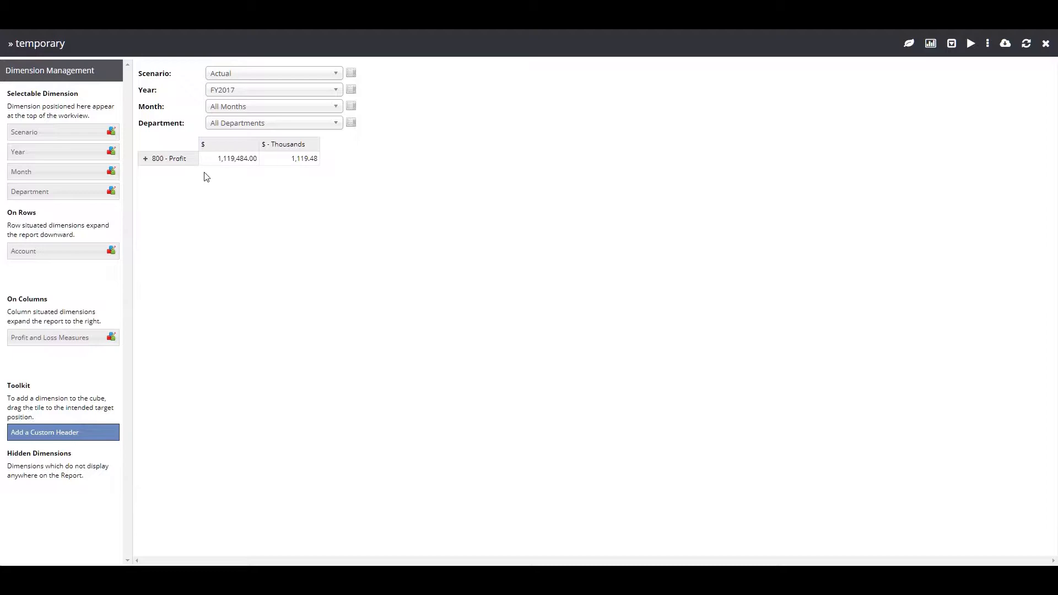
Replace Enable Drill Down in the Account set with Expand All and Reverse (Subtotals at the Bottom), and save the set.
{"action": "double_click", "coordinate": [181, 159]}
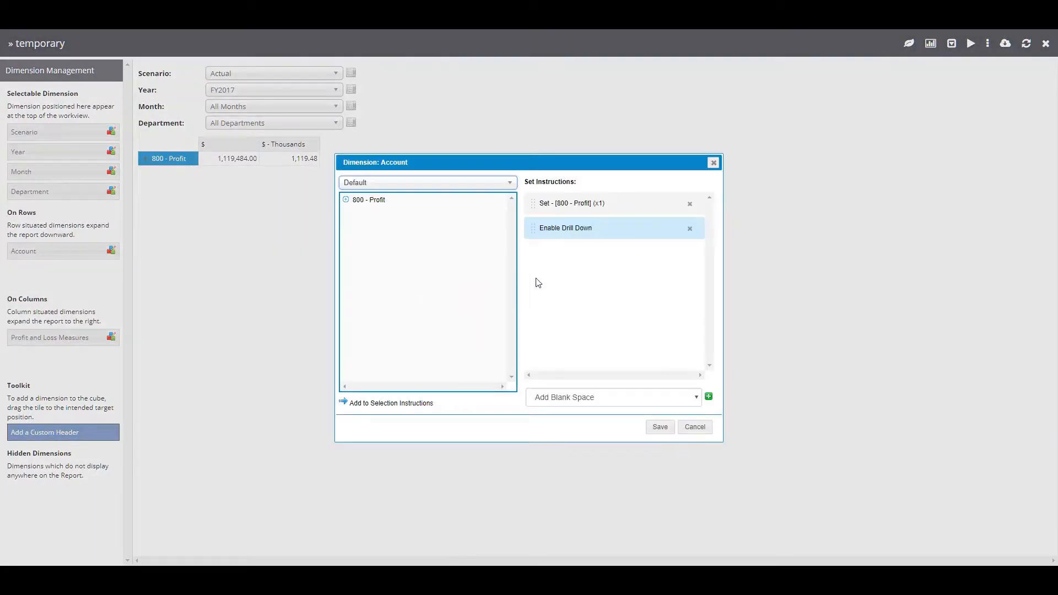
{"action": "left_click", "coordinate": [689, 228]}
{"action": "left_click", "coordinate": [627, 397]}
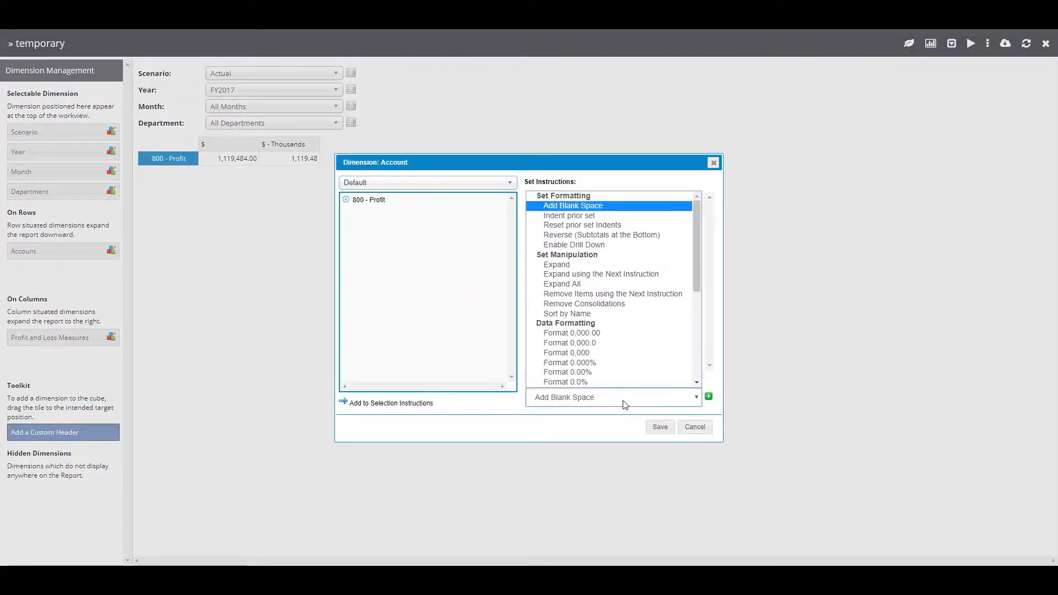
{"action": "left_click", "coordinate": [588, 284]}
{"action": "left_click", "coordinate": [708, 398]}
{"action": "left_click", "coordinate": [682, 397]}
{"action": "left_click", "coordinate": [619, 240]}
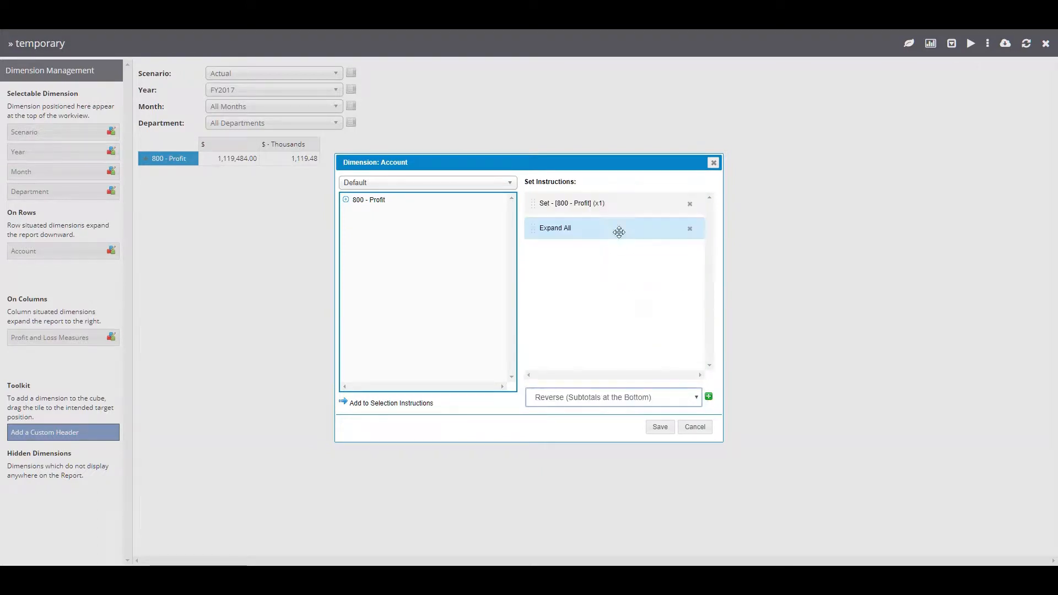
{"action": "left_click", "coordinate": [709, 397]}
{"action": "left_click", "coordinate": [660, 428]}
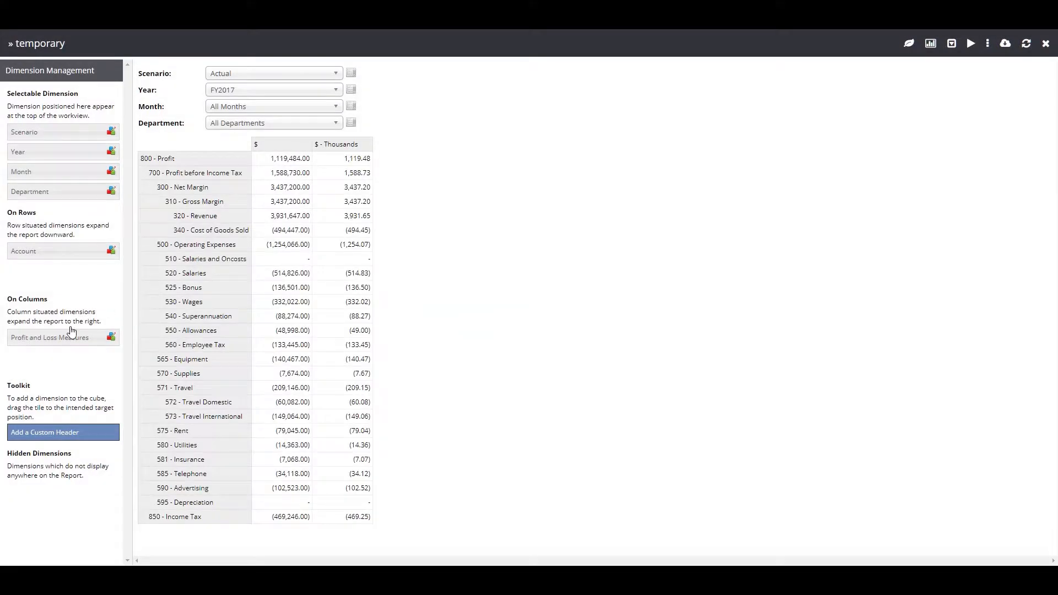
Arrange the column dimensions in the order Year, Month, Scenario, Profit and Loss Measures.
{"action": "left_click_drag", "start_coordinate": [68, 155], "coordinate": [65, 337]}
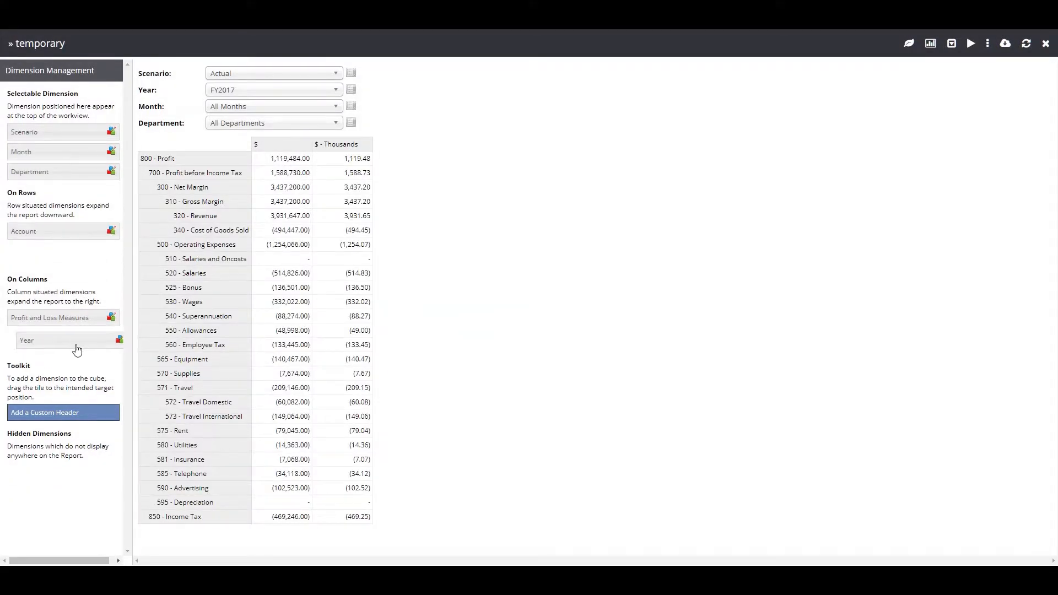
{"action": "left_click_drag", "start_coordinate": [55, 152], "coordinate": [55, 346]}
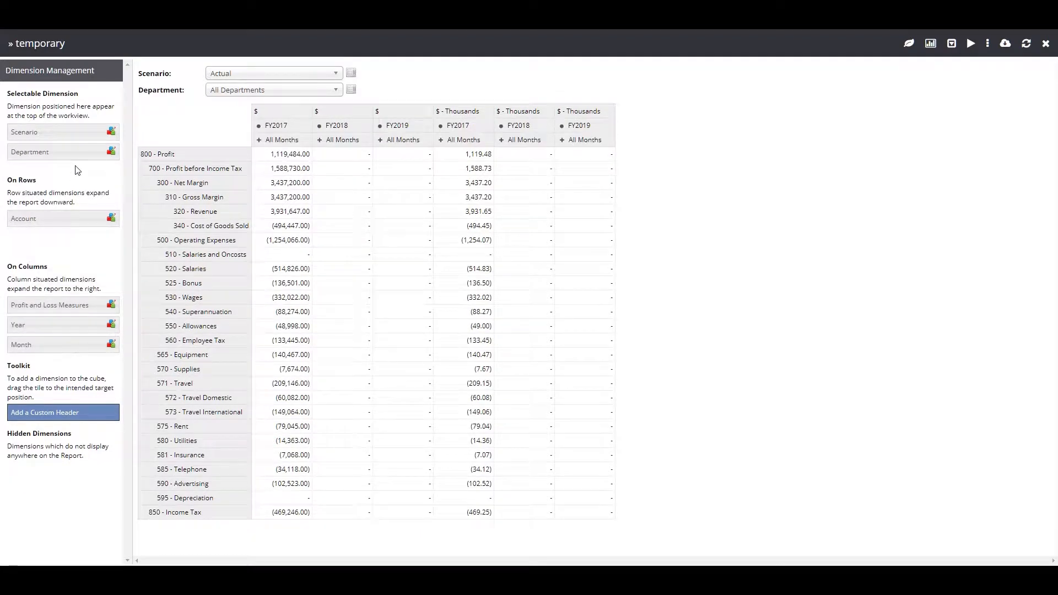
{"action": "left_click_drag", "start_coordinate": [71, 136], "coordinate": [71, 376]}
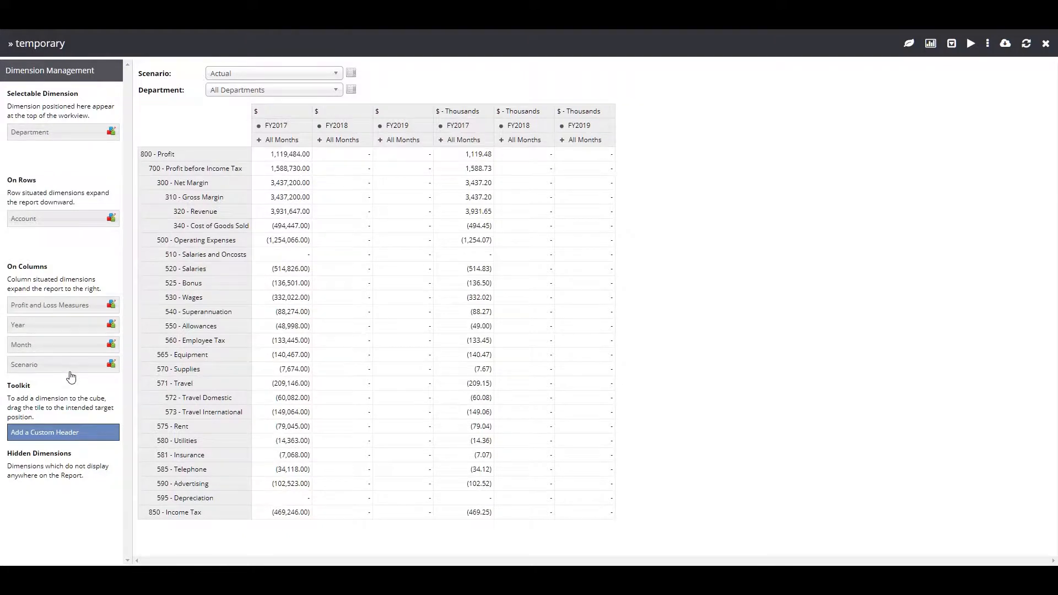
{"action": "left_click_drag", "start_coordinate": [51, 305], "coordinate": [52, 364]}
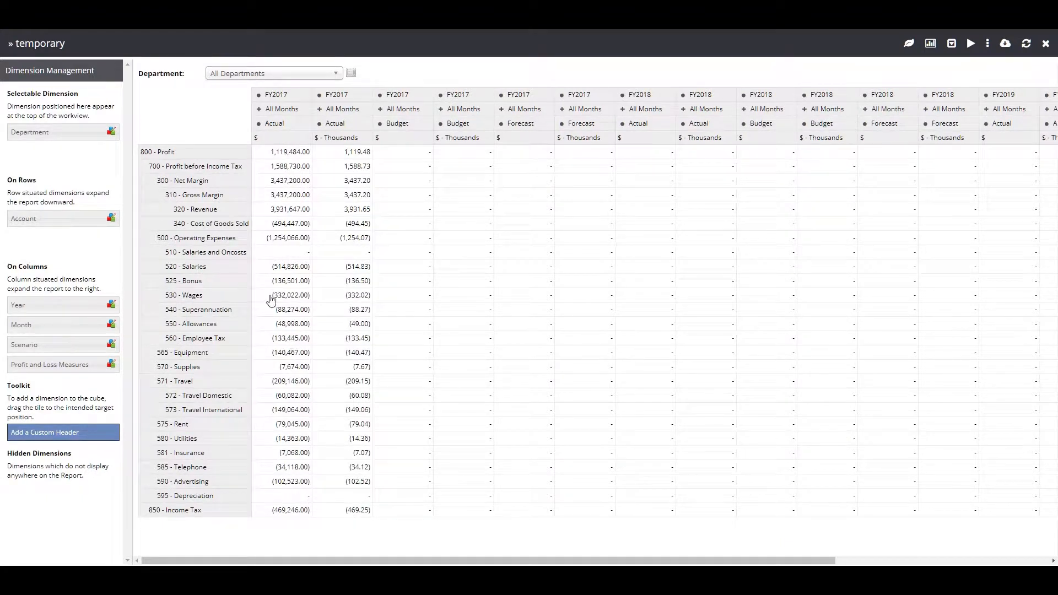
Insert a new table column before the column of account names.
{"action": "right_click", "coordinate": [215, 170]}
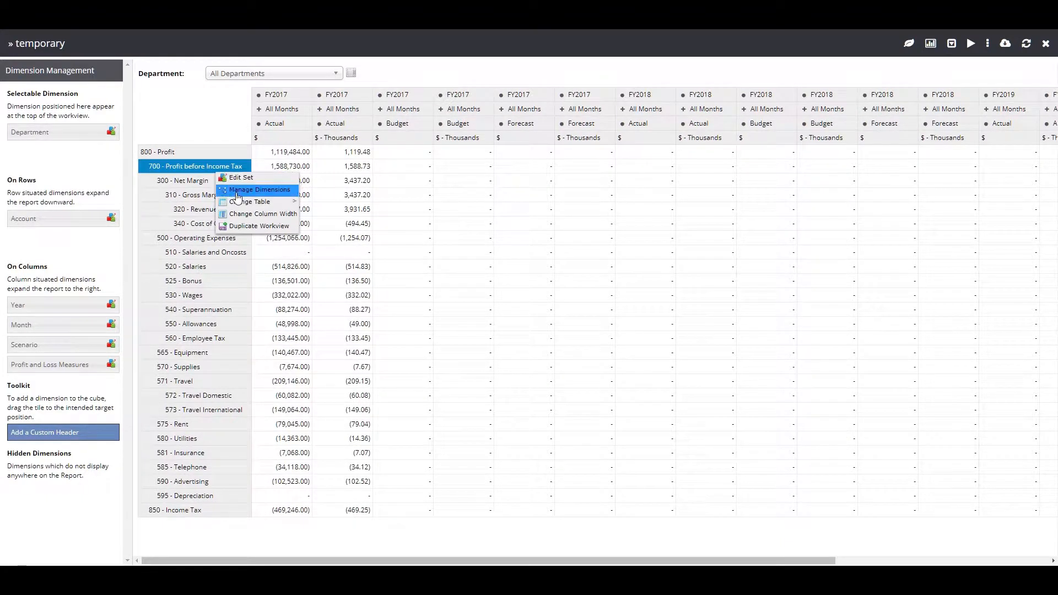
{"action": "mouse_move", "coordinate": [238, 202]}
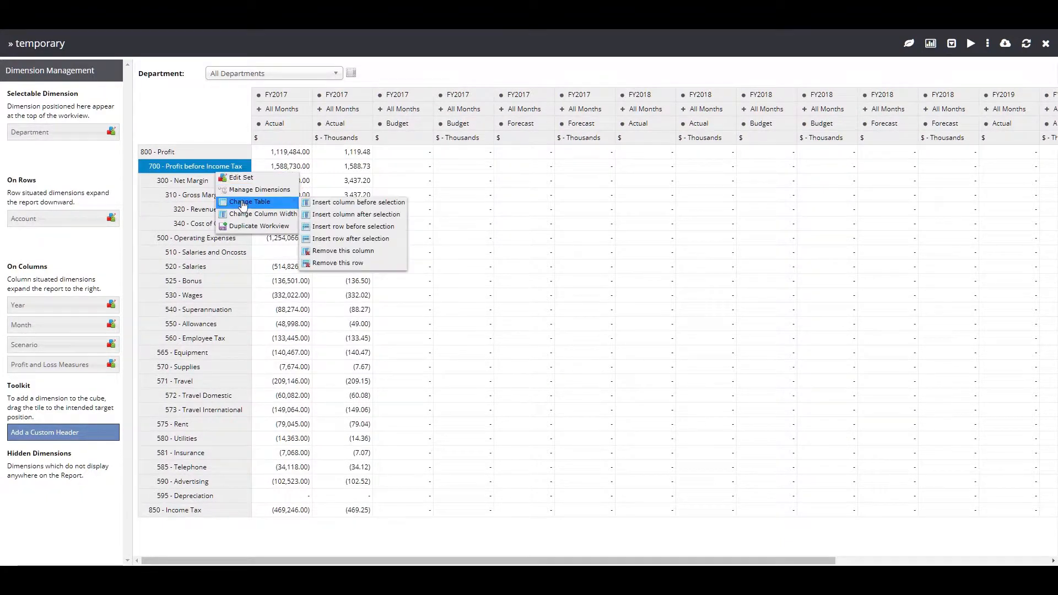
{"action": "left_click", "coordinate": [331, 204]}
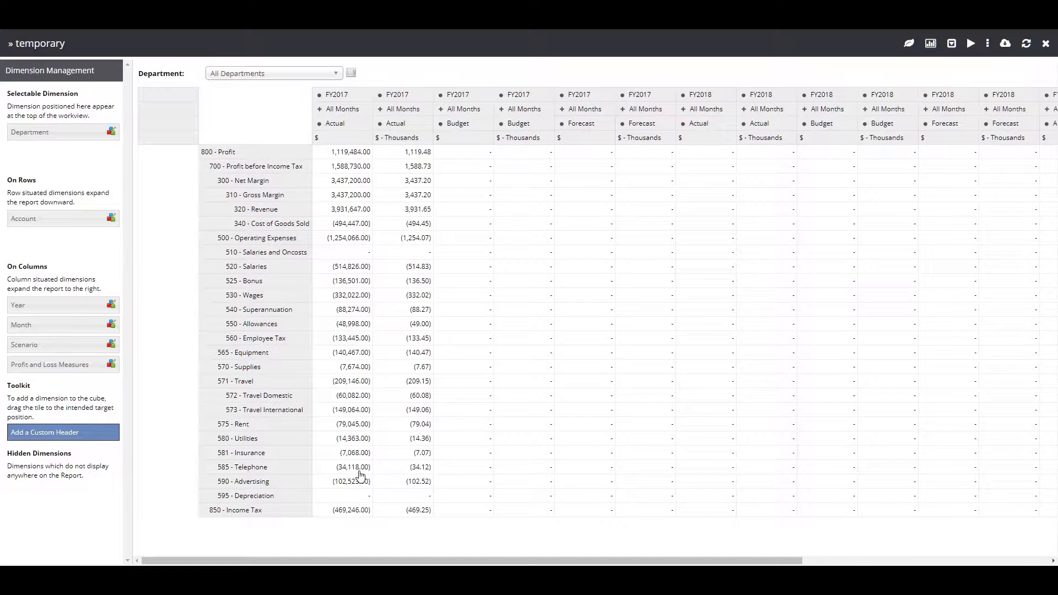
Compare the Profit and Loss Measures set of the existing data columns with that of the newly inserted column.
{"action": "left_click", "coordinate": [183, 142]}
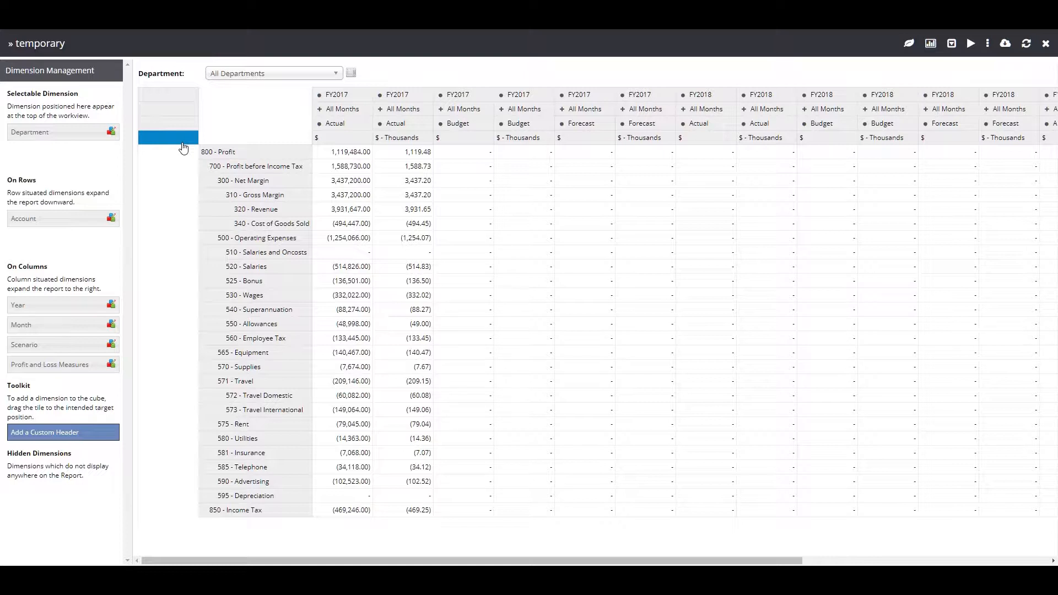
{"action": "left_click", "coordinate": [327, 143]}
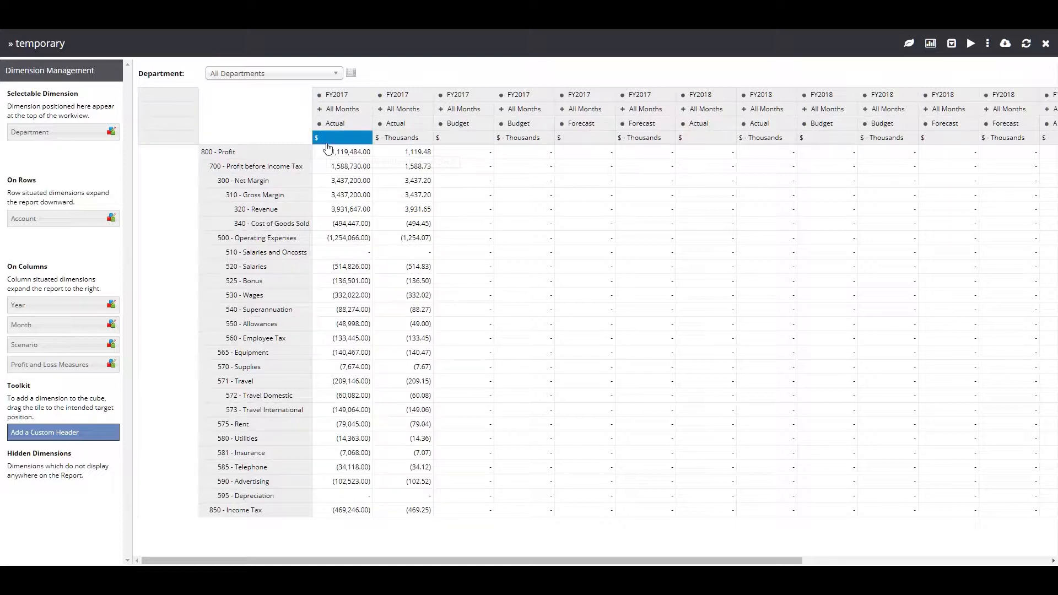
{"action": "double_click", "coordinate": [326, 142]}
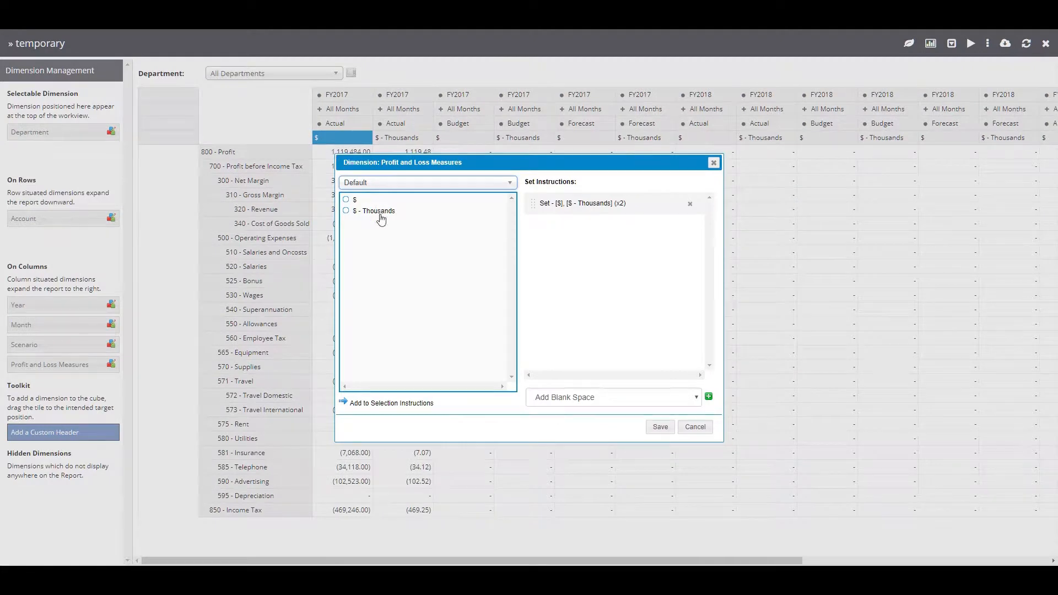
{"action": "left_click", "coordinate": [713, 163]}
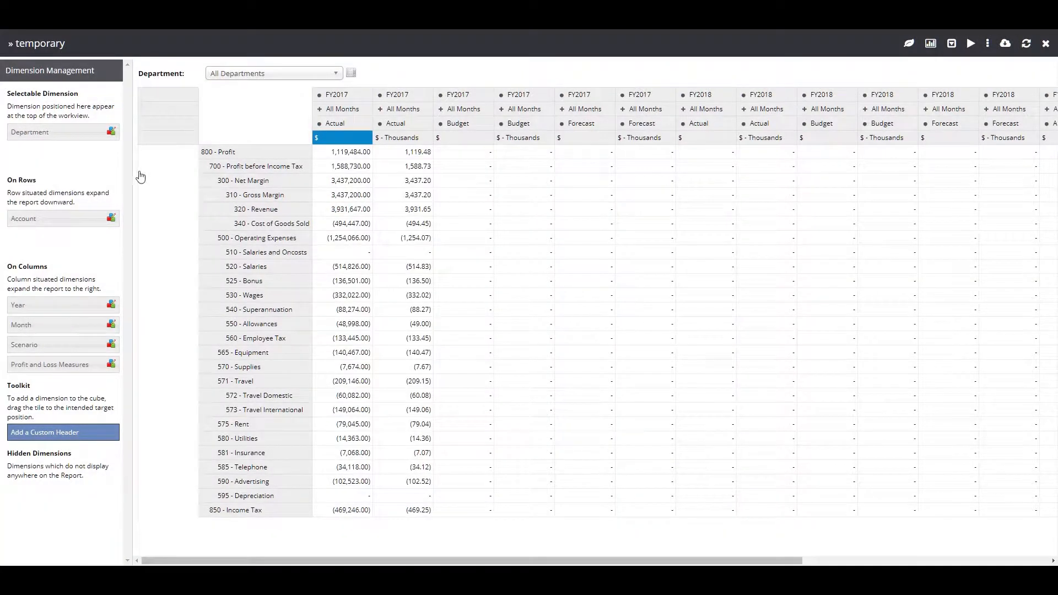
{"action": "double_click", "coordinate": [156, 139]}
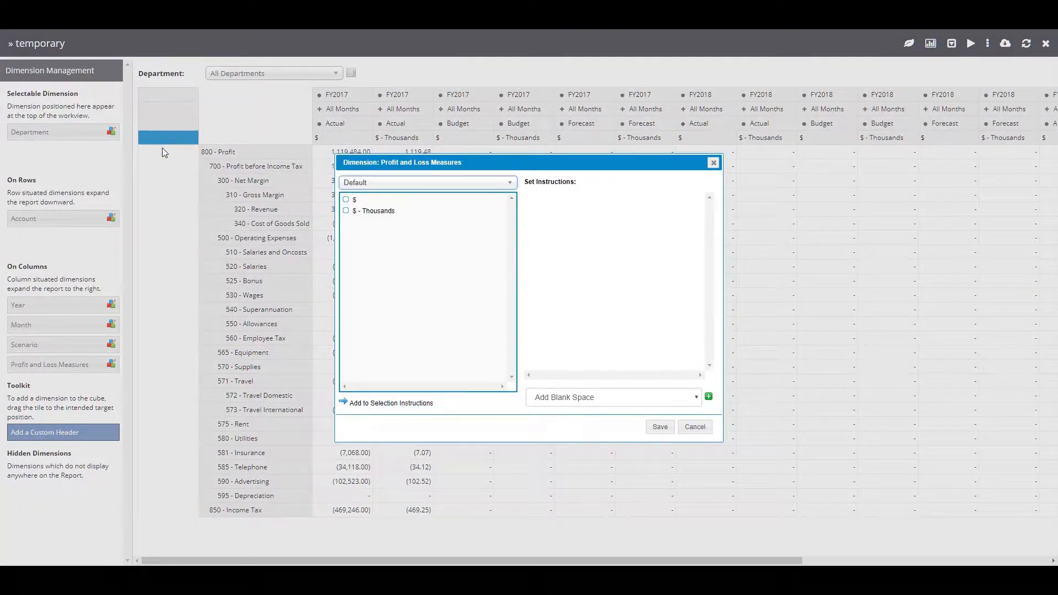
{"action": "left_click", "coordinate": [713, 162]}
Restrict the data columns' Year set to FY2018, removing the existing set instructions, and save it.
{"action": "double_click", "coordinate": [461, 95]}
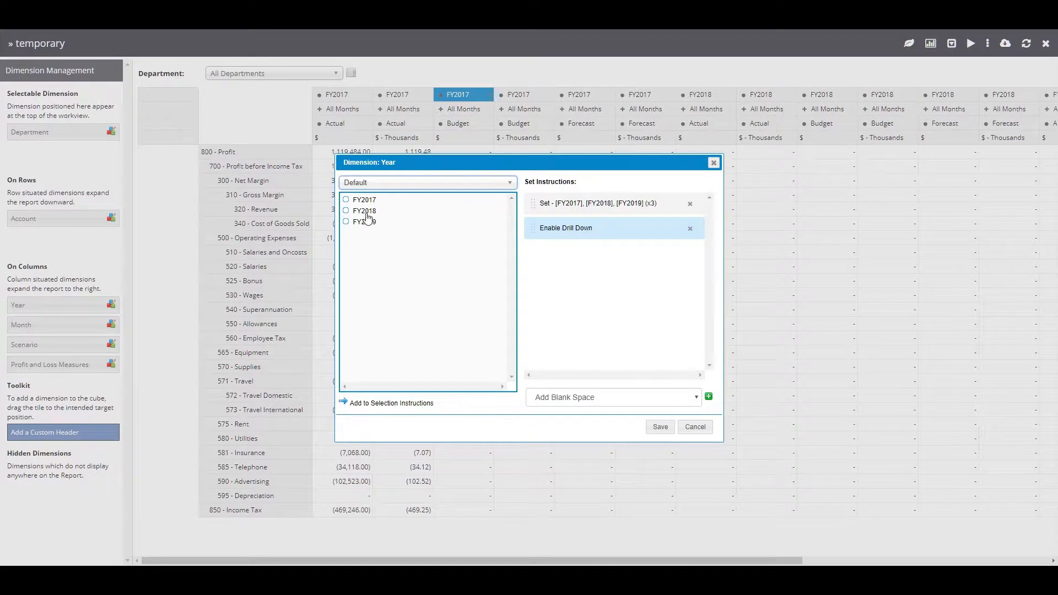
{"action": "left_click", "coordinate": [365, 213]}
{"action": "left_click", "coordinate": [689, 204]}
{"action": "left_click", "coordinate": [688, 205]}
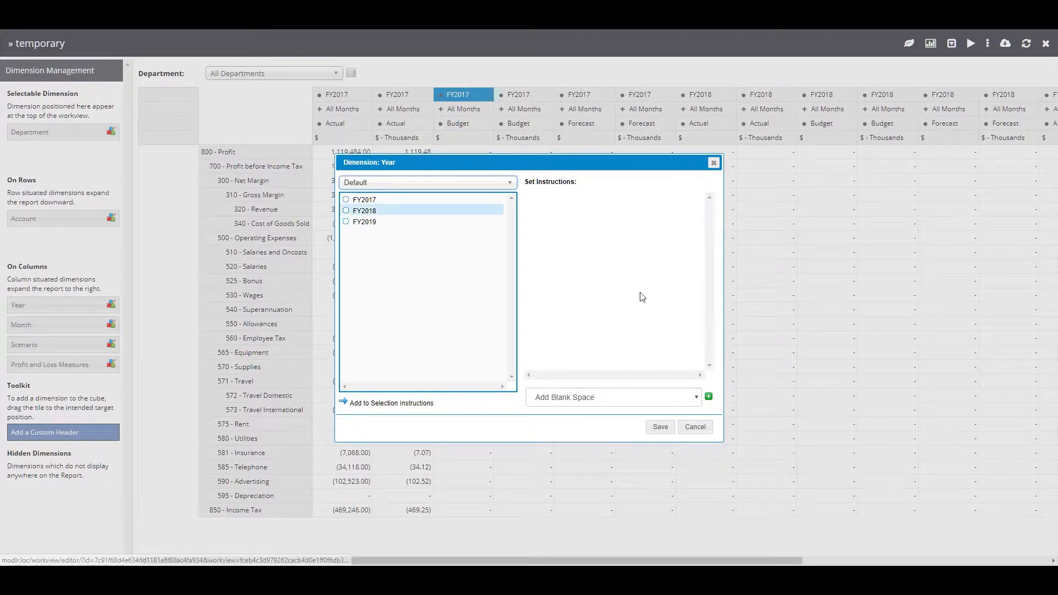
{"action": "left_click", "coordinate": [661, 428]}
Insert two new table columns after the FY2018 data columns.
{"action": "right_click", "coordinate": [331, 109]}
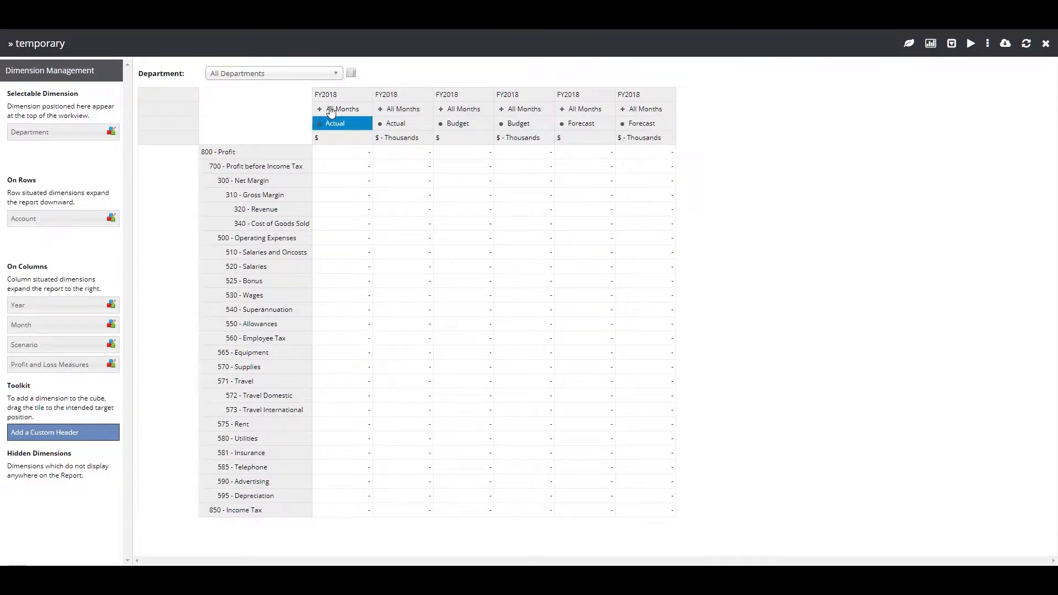
{"action": "mouse_move", "coordinate": [364, 137]}
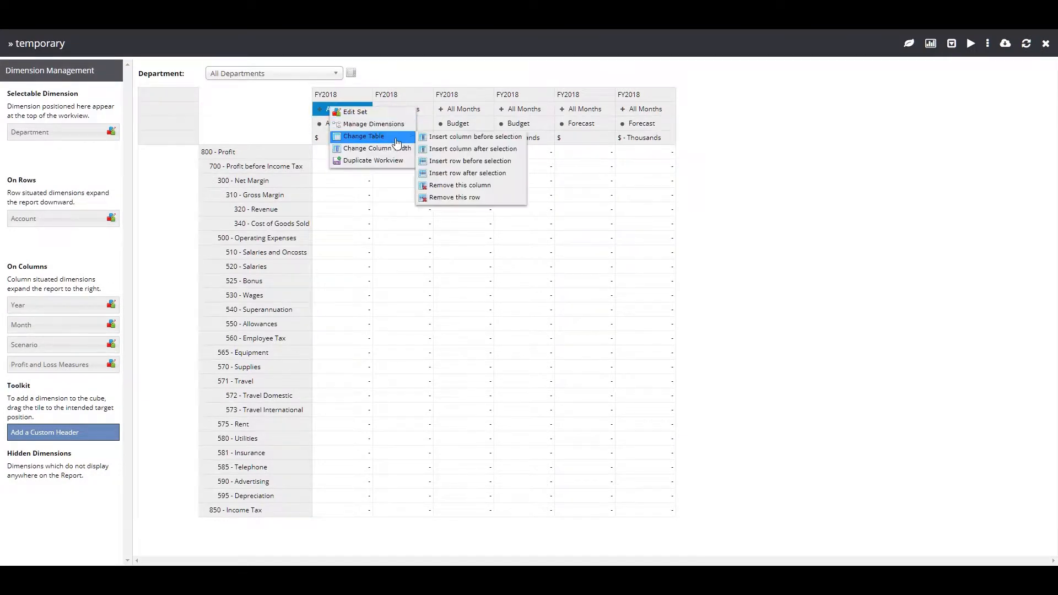
{"action": "left_click", "coordinate": [453, 149]}
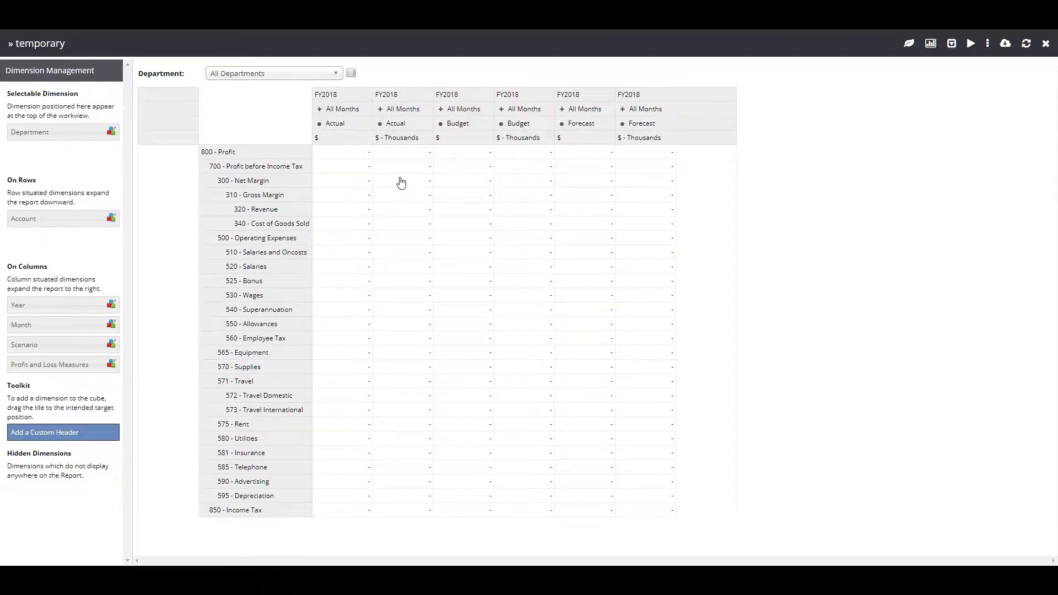
{"action": "right_click", "coordinate": [560, 115]}
{"action": "mouse_move", "coordinate": [589, 145]}
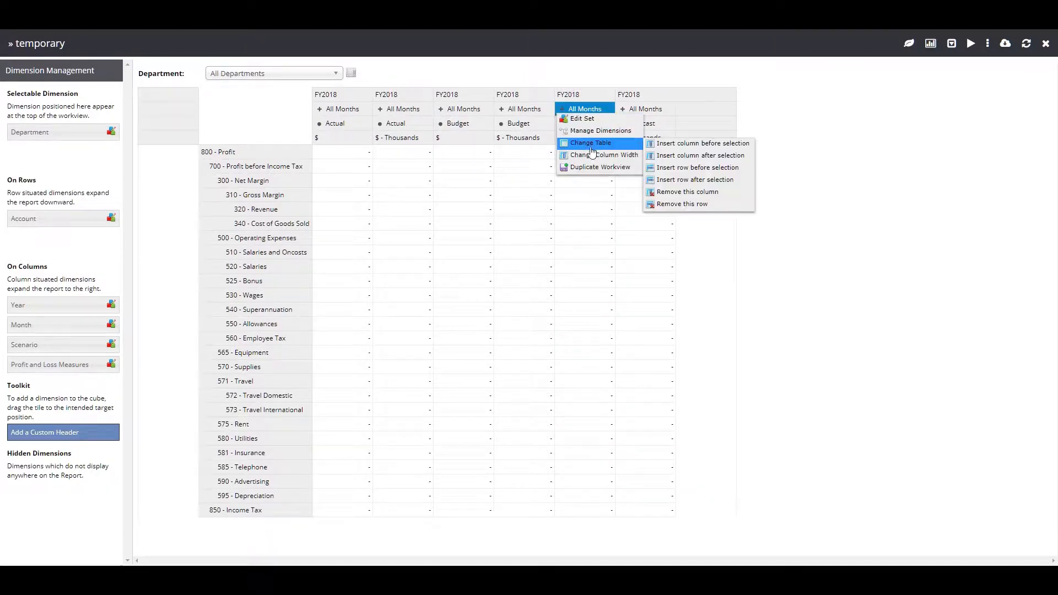
{"action": "left_click", "coordinate": [689, 157]}
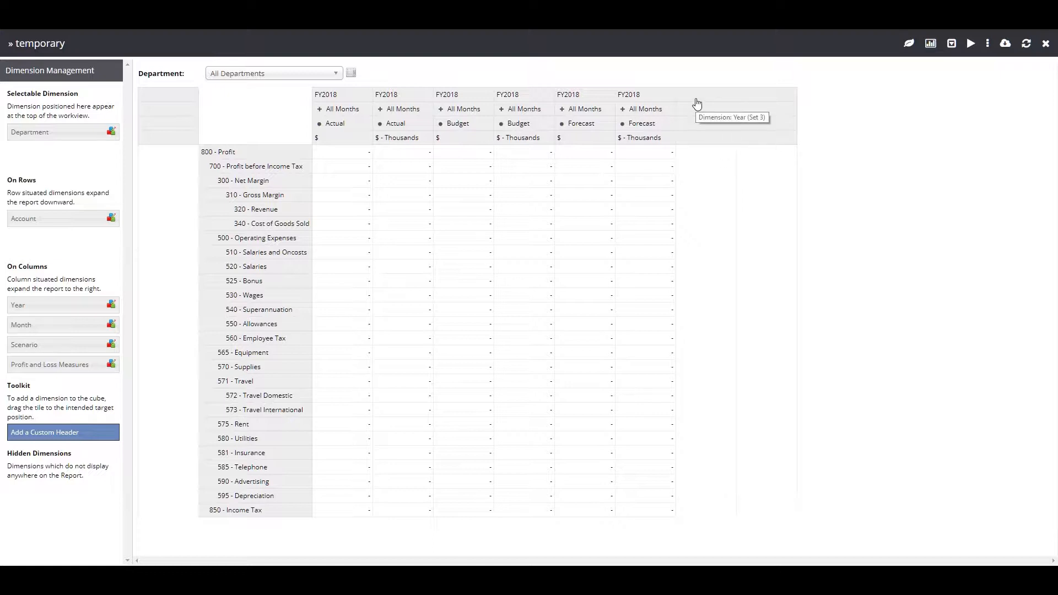
Set the Year of the last inserted column to FY2018 and save the set.
{"action": "double_click", "coordinate": [753, 104]}
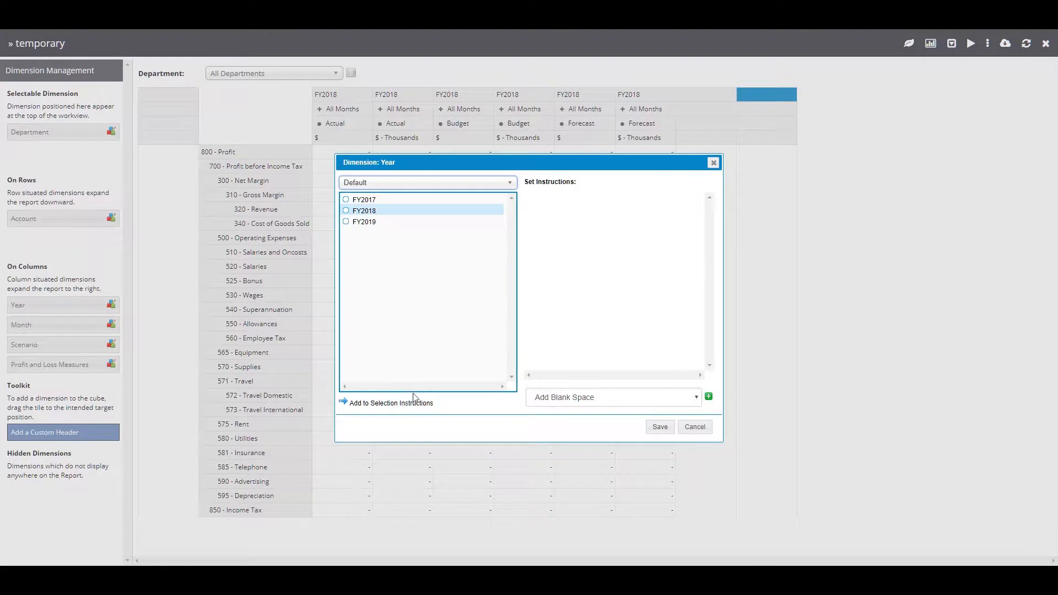
{"action": "left_click", "coordinate": [415, 403]}
{"action": "left_click", "coordinate": [660, 427]}
Build the last column's Month set from All Months, a blank space and the twelve months Jul to Jun, and save it.
{"action": "double_click", "coordinate": [753, 108]}
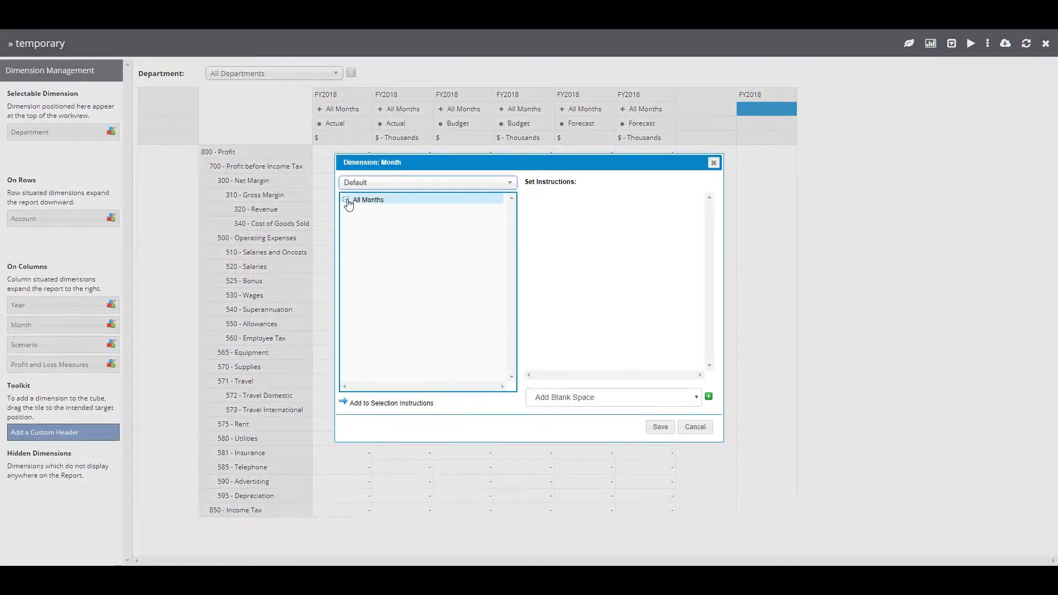
{"action": "left_click", "coordinate": [347, 201]}
{"action": "left_click", "coordinate": [397, 404]}
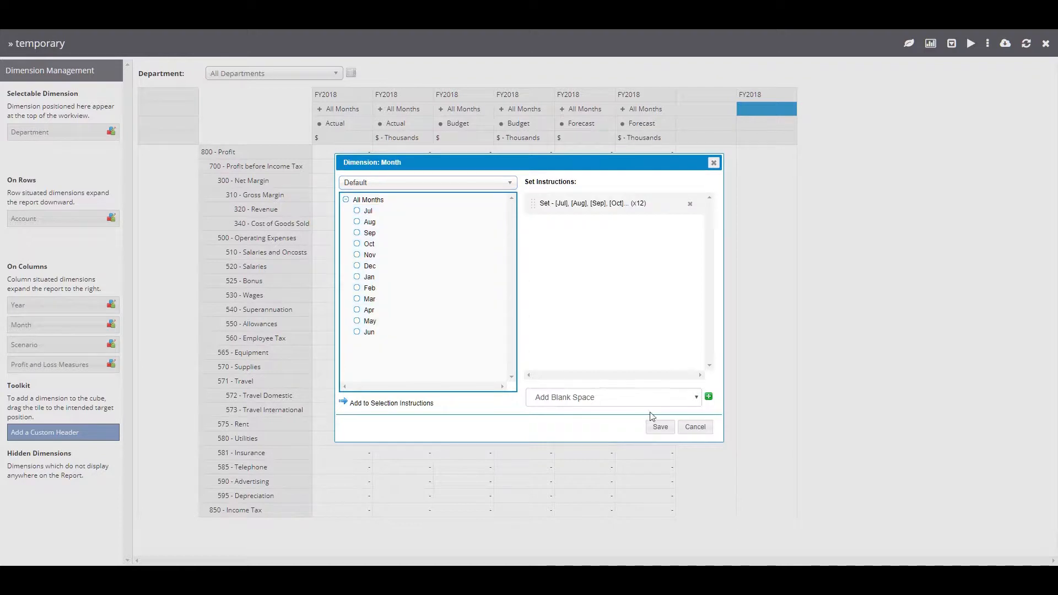
{"action": "left_click", "coordinate": [708, 398]}
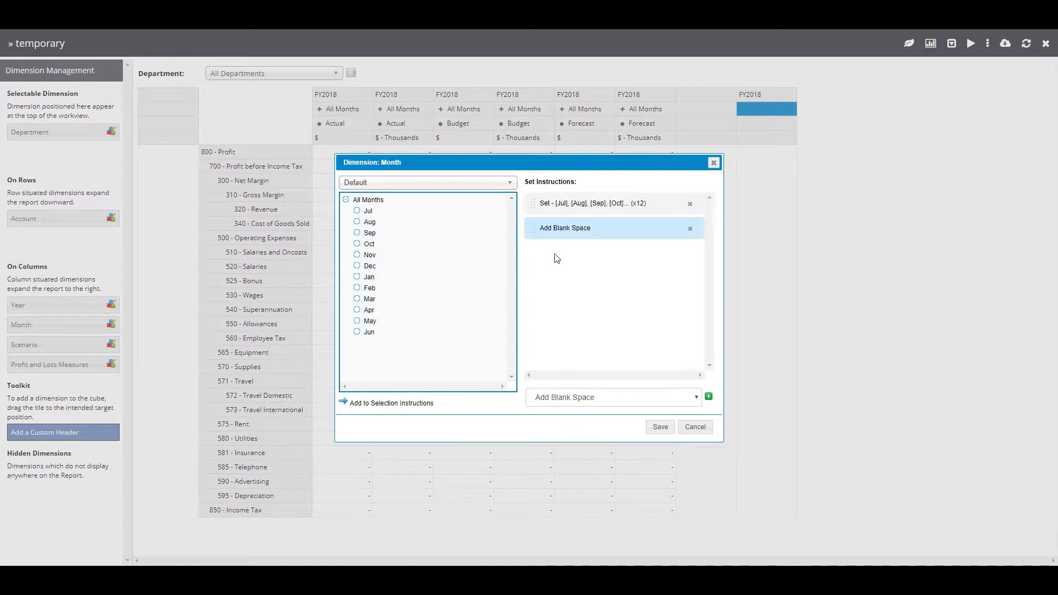
{"action": "left_click", "coordinate": [386, 202]}
{"action": "left_click", "coordinate": [425, 408]}
{"action": "left_click_drag", "start_coordinate": [568, 209], "coordinate": [573, 233]}
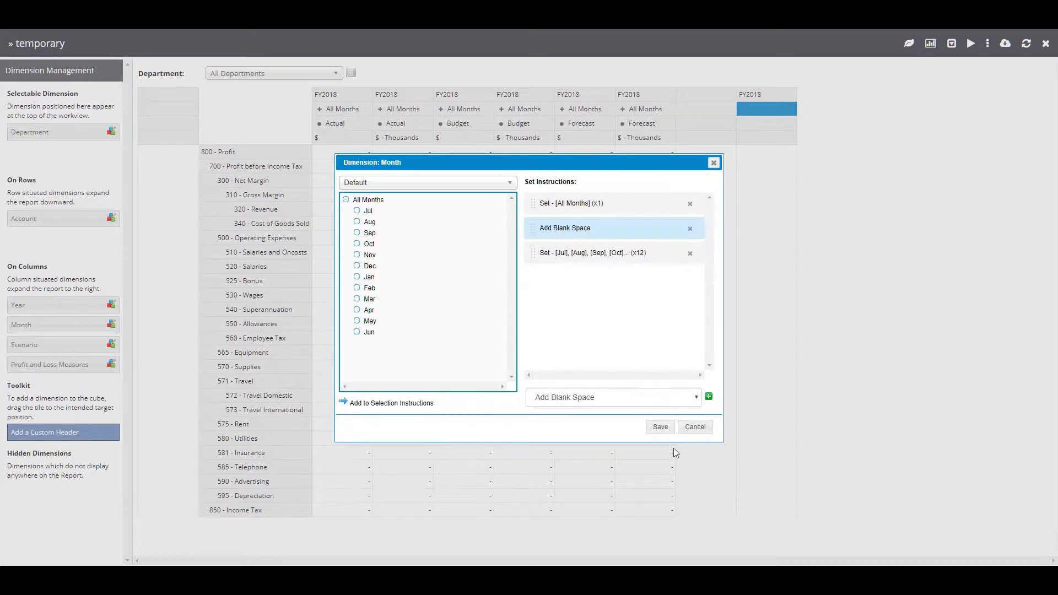
{"action": "left_click", "coordinate": [662, 432]}
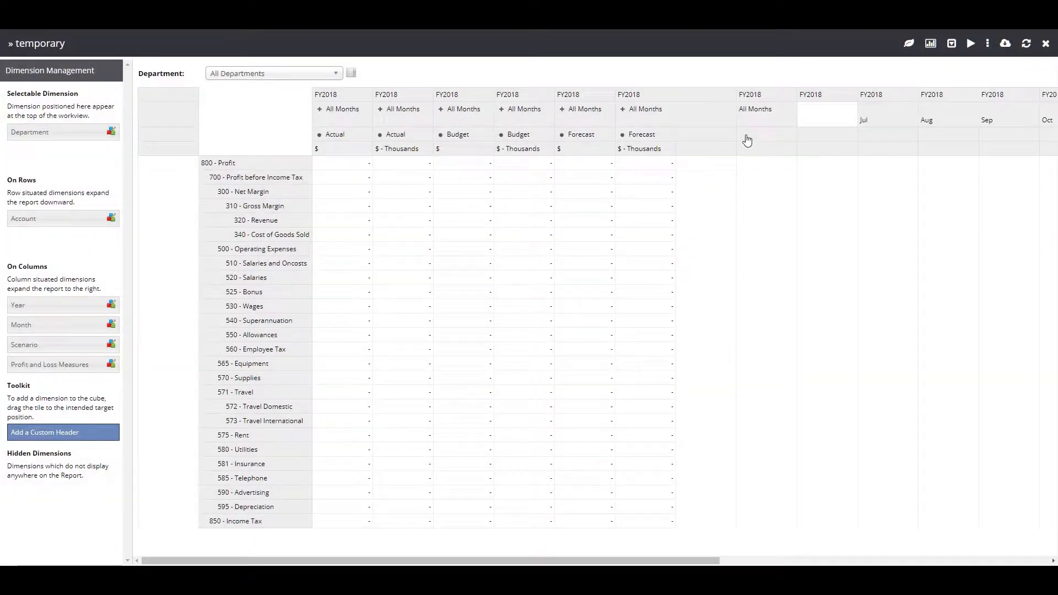
Set the Scenario of the last FY2018 column set to Budget and save it.
{"action": "left_click", "coordinate": [754, 142]}
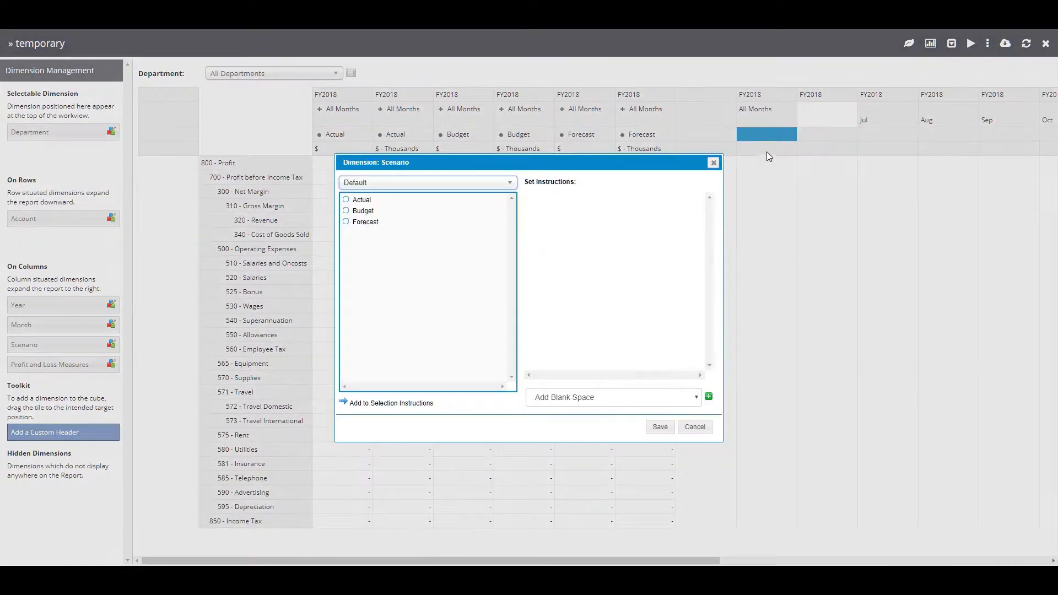
{"action": "left_click", "coordinate": [361, 210]}
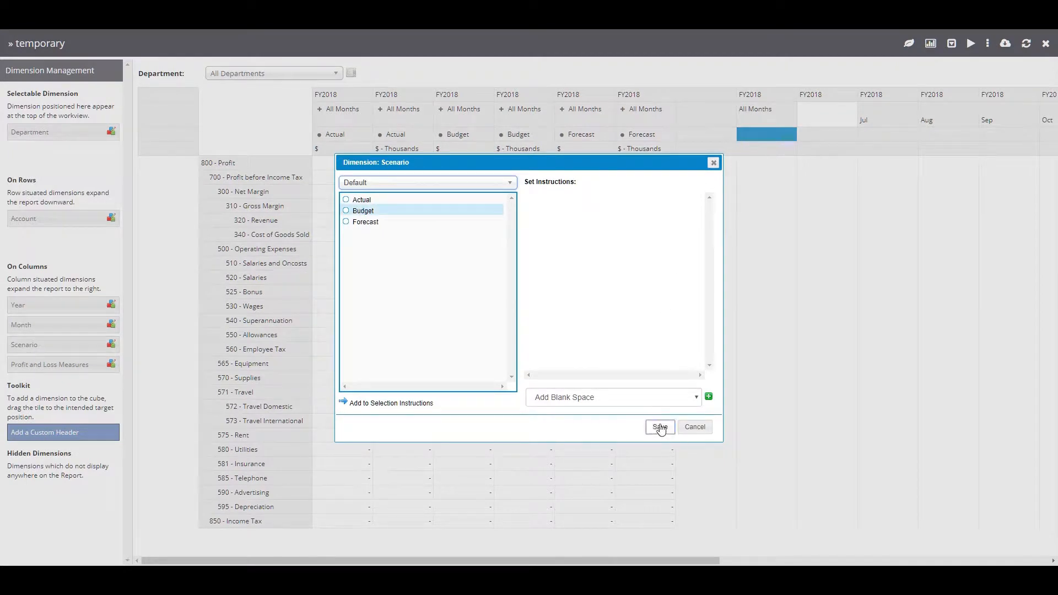
{"action": "left_click", "coordinate": [660, 428]}
Remove the blank space from the monthly column set's Month instructions and save the set.
{"action": "left_click", "coordinate": [772, 117]}
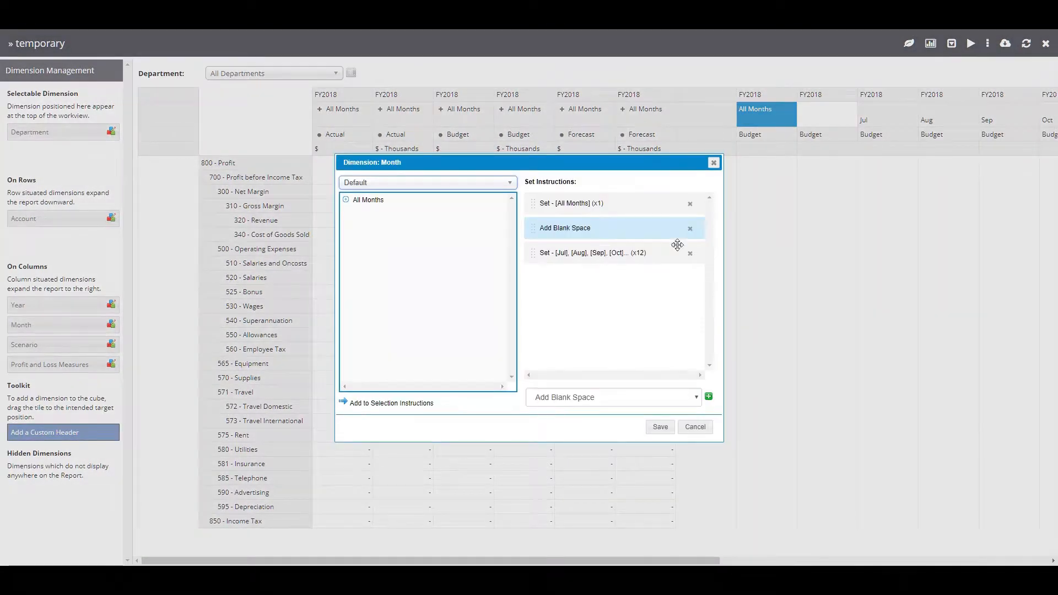
{"action": "left_click", "coordinate": [690, 229]}
{"action": "left_click", "coordinate": [660, 427]}
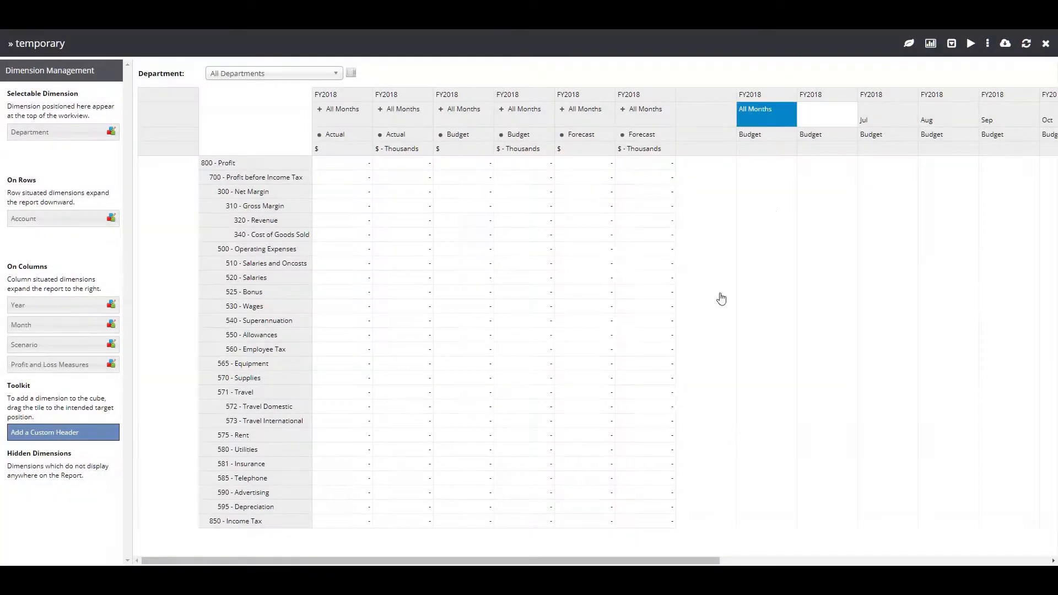
Set the Profit and Loss Measures of the monthly Budget columns to $ and save the set.
{"action": "left_click", "coordinate": [753, 150]}
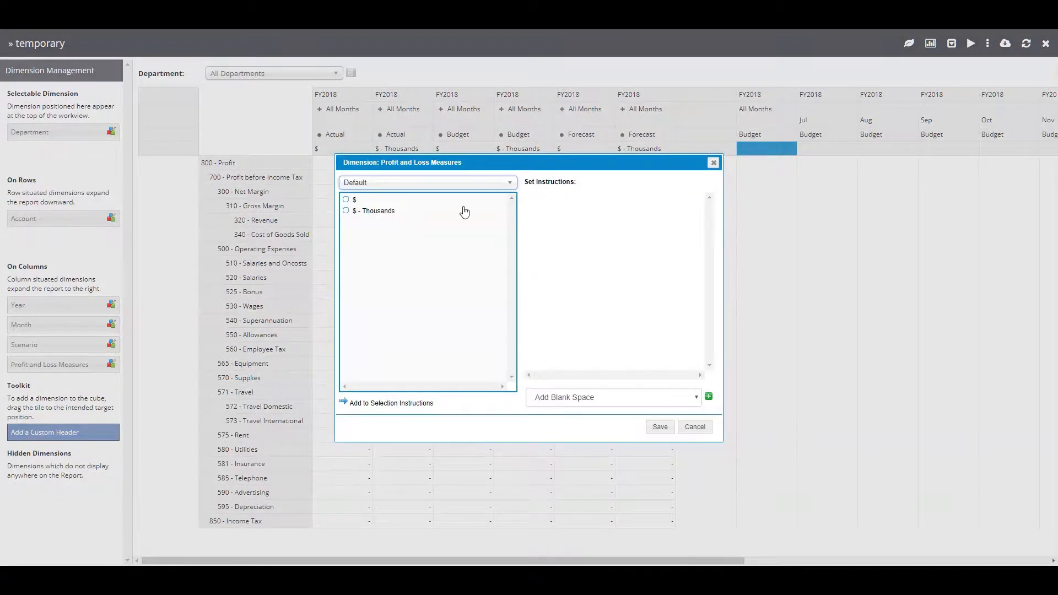
{"action": "left_click", "coordinate": [349, 202]}
{"action": "left_click", "coordinate": [661, 427]}
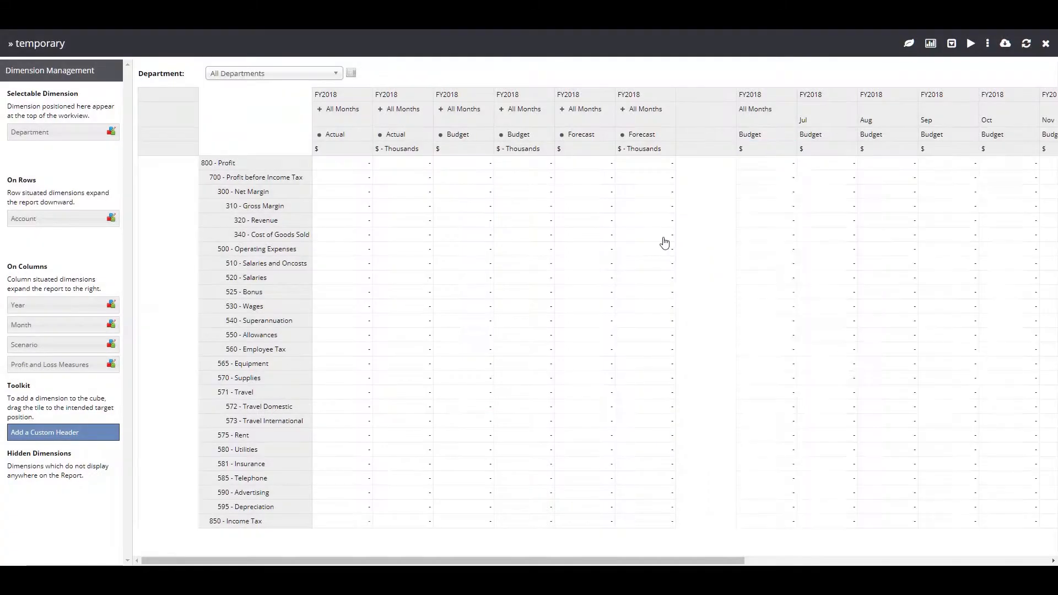
Replace the Profit and Loss Measures set of the first FY2018 data columns with $ only and save it.
{"action": "left_click", "coordinate": [596, 153]}
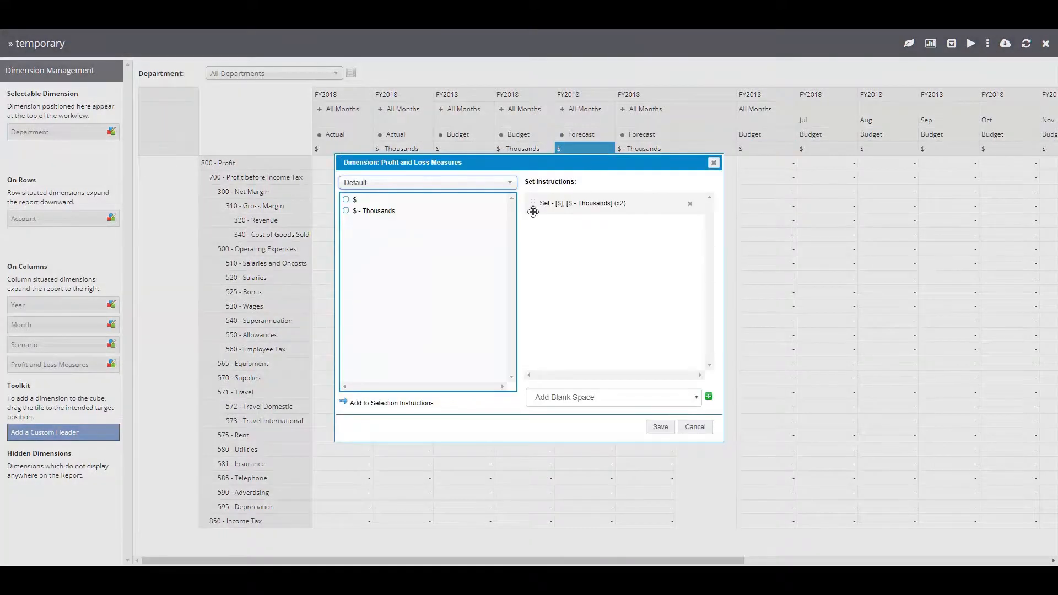
{"action": "left_click", "coordinate": [690, 204]}
{"action": "left_click", "coordinate": [402, 201]}
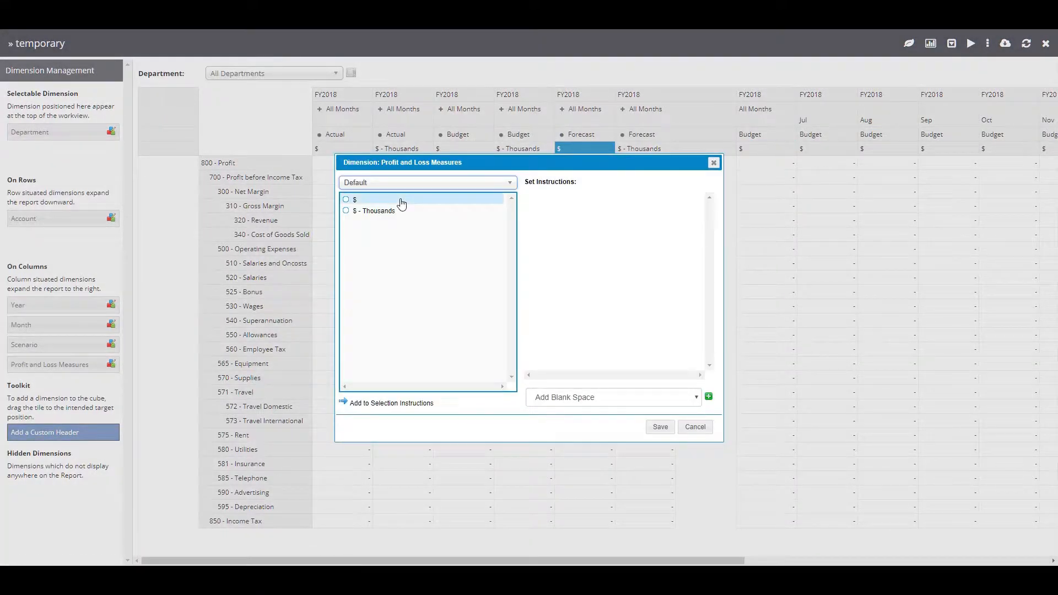
{"action": "left_click", "coordinate": [660, 427]}
Replace the Scenario set of the first FY2018 data columns with Budget only and save it.
{"action": "left_click", "coordinate": [473, 138]}
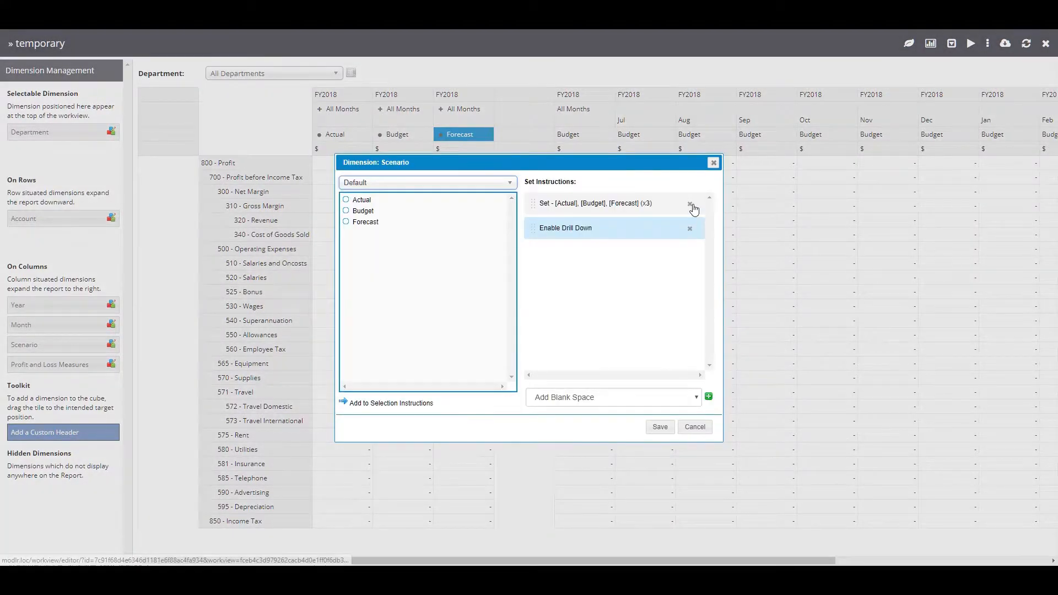
{"action": "left_click", "coordinate": [693, 206]}
{"action": "left_click", "coordinate": [363, 211]}
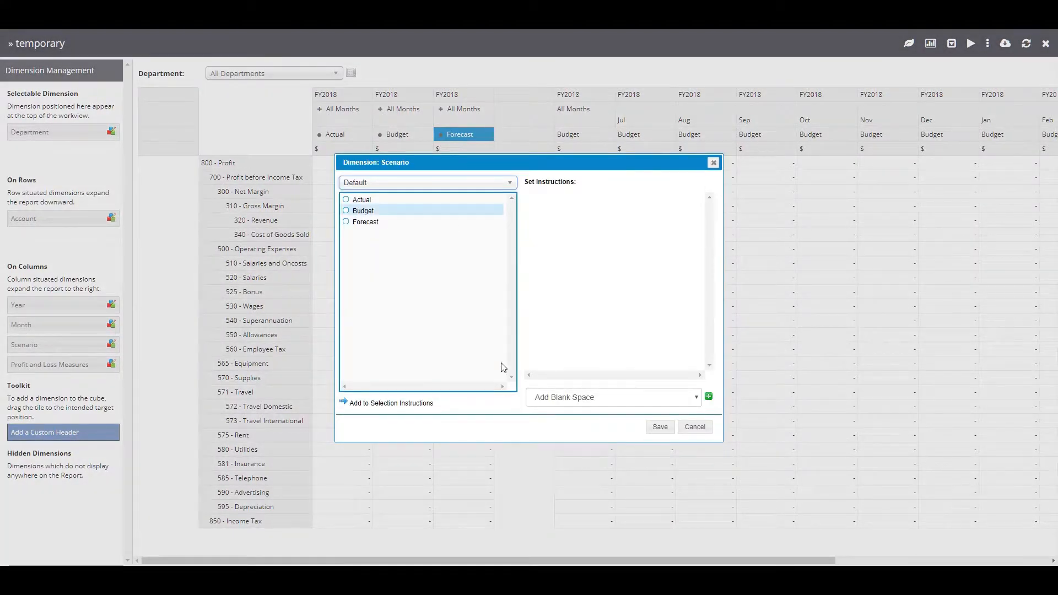
{"action": "left_click", "coordinate": [431, 404]}
{"action": "left_click", "coordinate": [659, 428]}
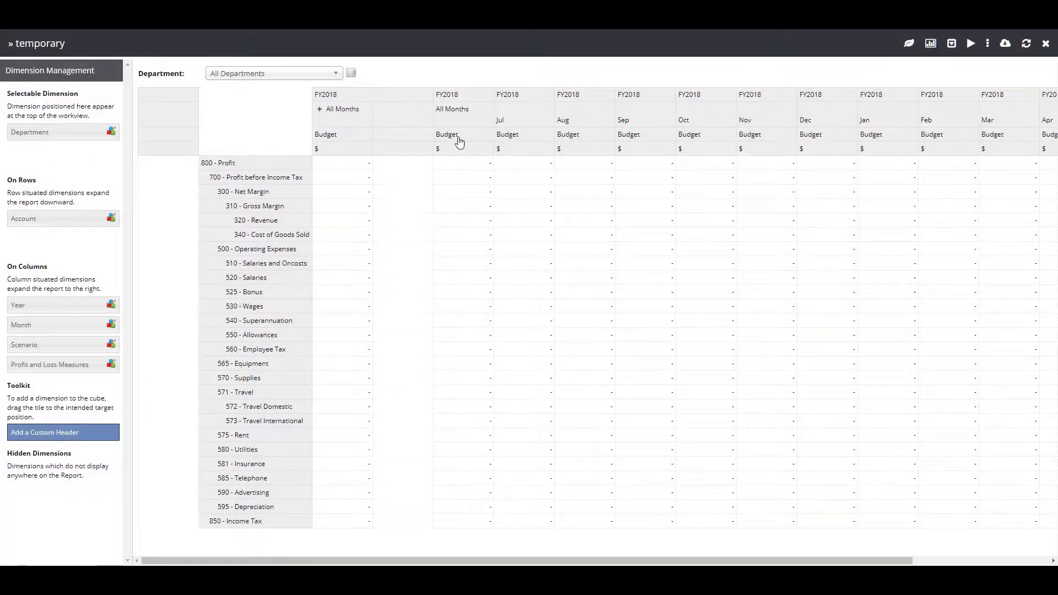
Replace the first FY2018 column's Month instructions with Annual from the Quarters hierarchy and save the set.
{"action": "left_click", "coordinate": [359, 118]}
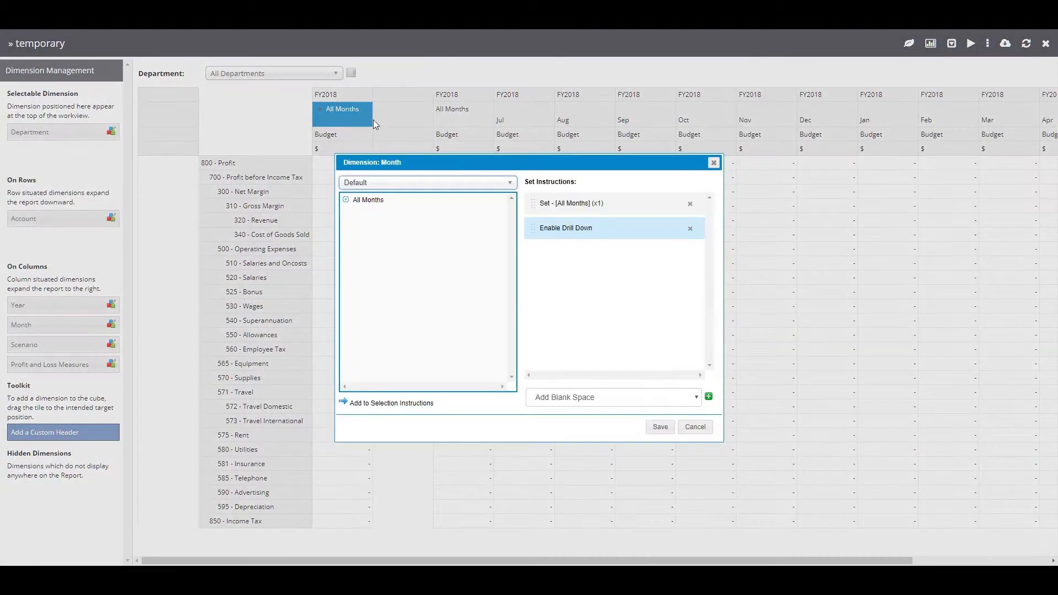
{"action": "left_click", "coordinate": [495, 184]}
{"action": "left_click", "coordinate": [471, 243]}
{"action": "left_click", "coordinate": [362, 212]}
{"action": "left_click", "coordinate": [390, 407]}
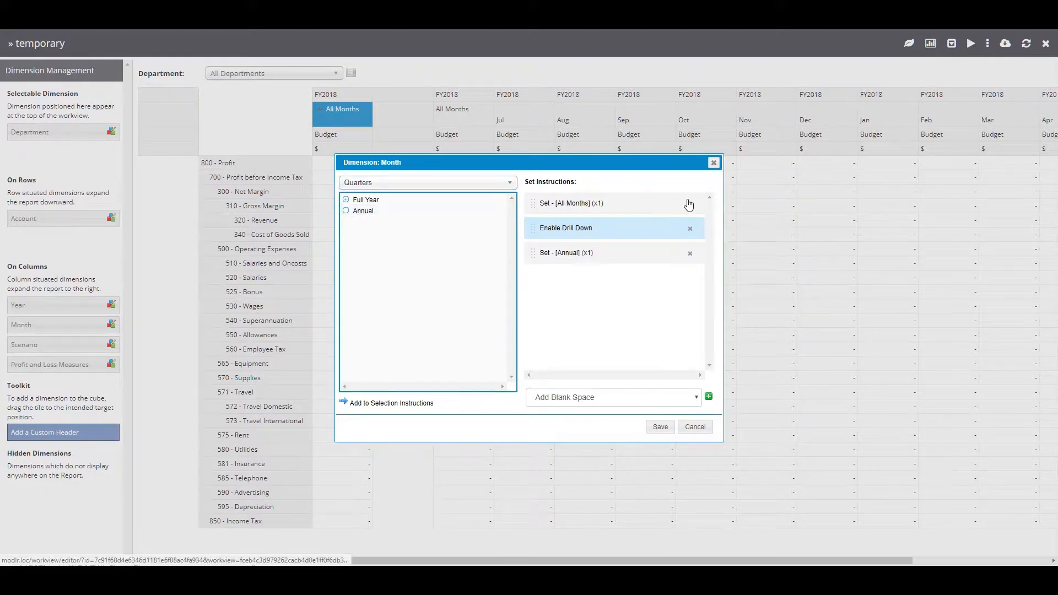
{"action": "left_click", "coordinate": [690, 204]}
{"action": "left_click", "coordinate": [690, 204]}
{"action": "left_click", "coordinate": [666, 424]}
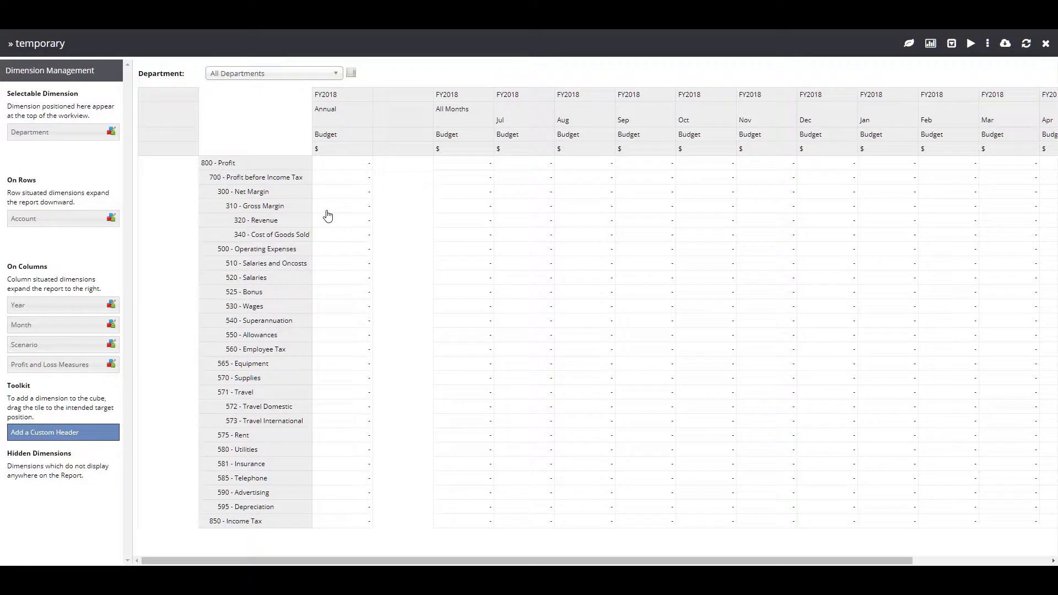
Add a blank space to both the Year and Month sets of the empty separator column, saving each.
{"action": "left_click", "coordinate": [402, 95]}
{"action": "left_click", "coordinate": [710, 398]}
{"action": "left_click", "coordinate": [662, 427]}
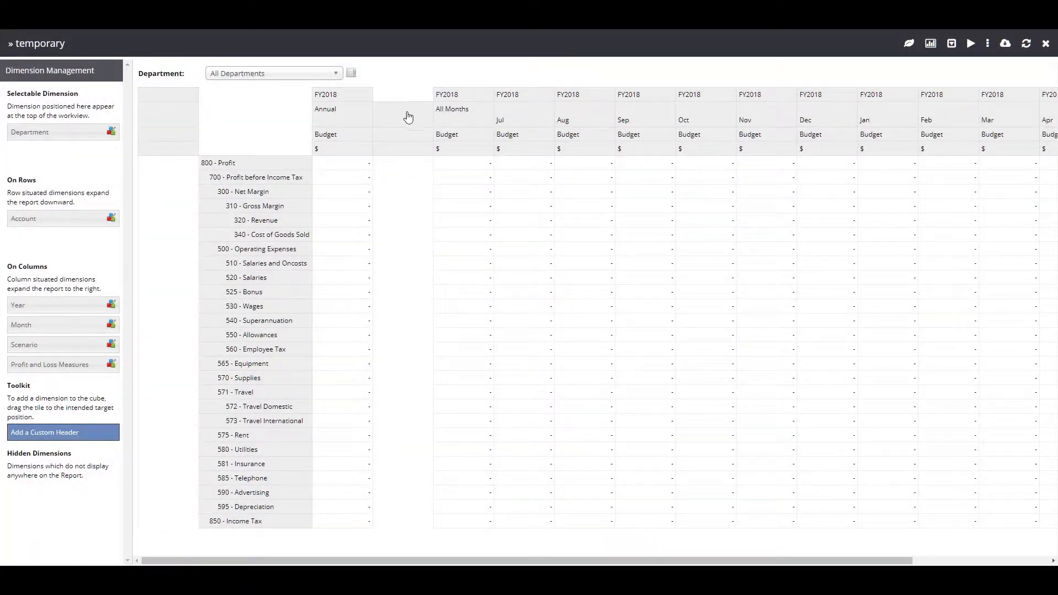
{"action": "left_click", "coordinate": [408, 116]}
{"action": "left_click", "coordinate": [709, 397]}
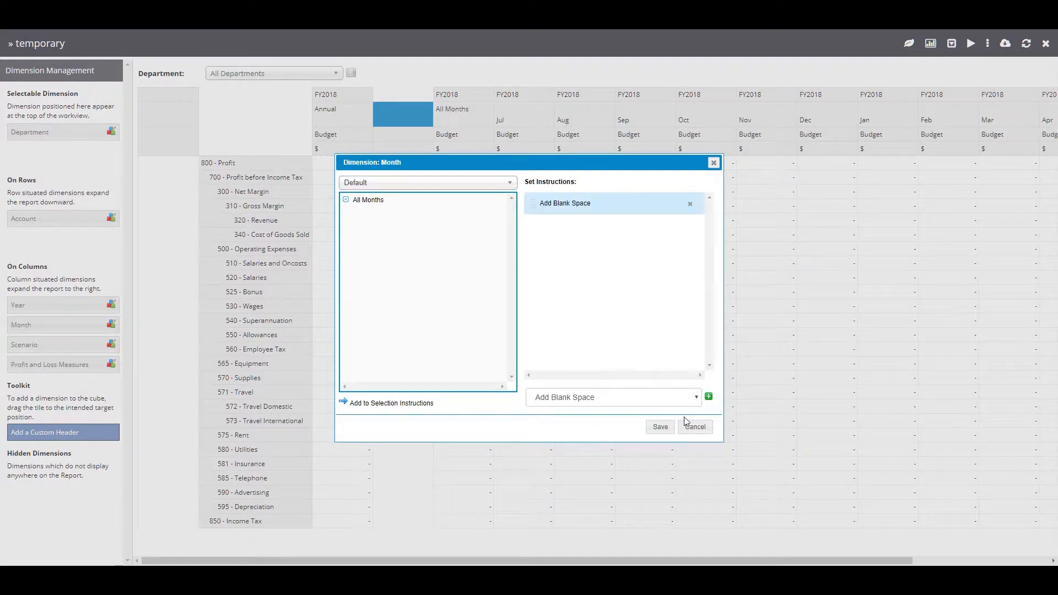
{"action": "left_click", "coordinate": [661, 427]}
Add a blank space to the separator column's Scenario and Profit and Loss Measures sets, saving each.
{"action": "left_click", "coordinate": [400, 135]}
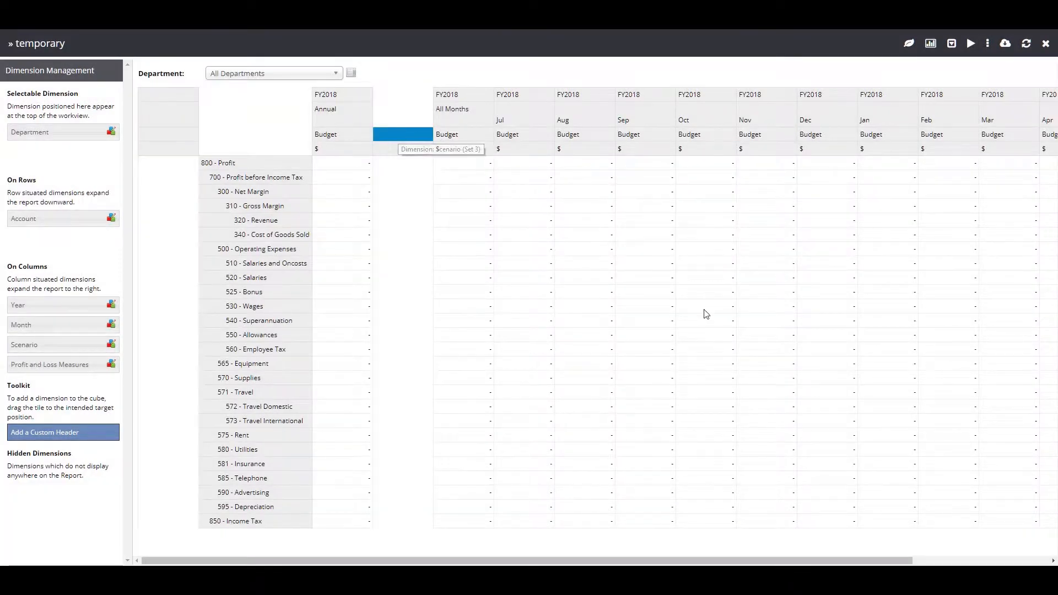
{"action": "left_click", "coordinate": [710, 397]}
{"action": "left_click", "coordinate": [660, 427]}
{"action": "left_click", "coordinate": [404, 149]}
{"action": "left_click", "coordinate": [710, 397]}
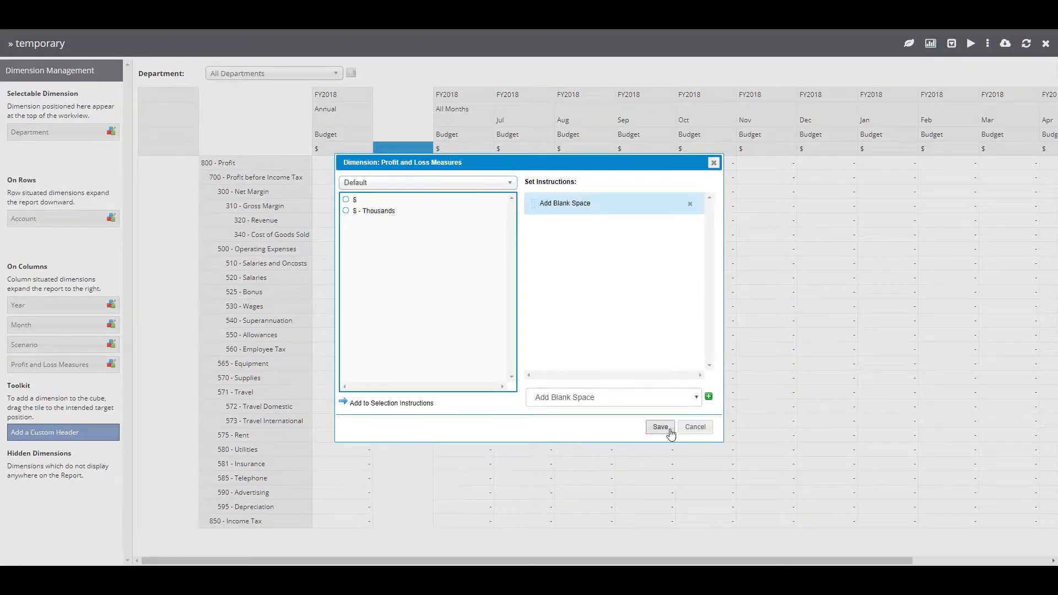
{"action": "left_click", "coordinate": [660, 428]}
Set the empty column before the account names to Year FY2017 and Month All Months, saving each set.
{"action": "left_click", "coordinate": [166, 95]}
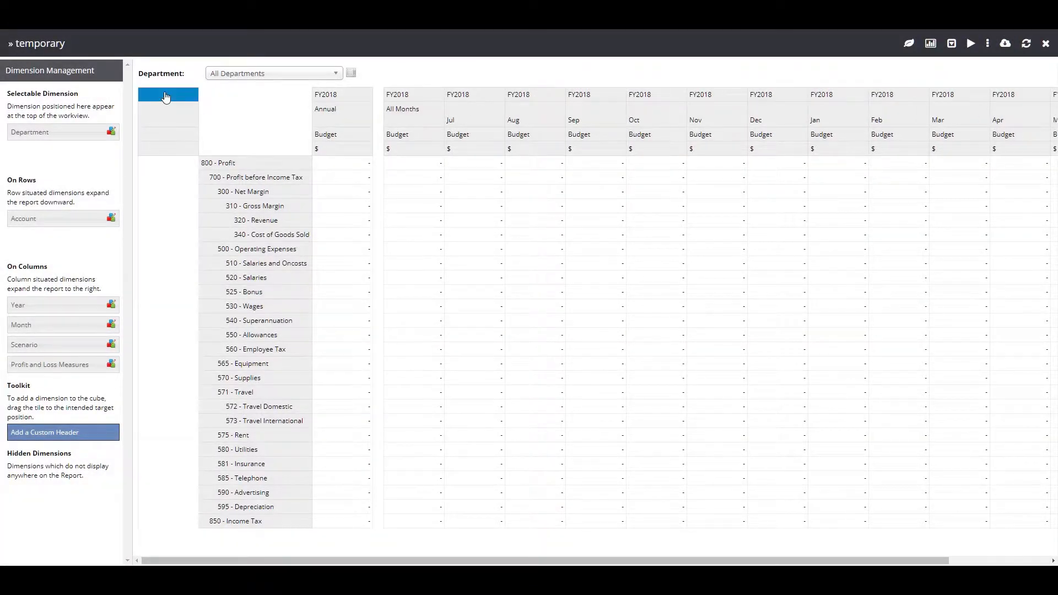
{"action": "left_click", "coordinate": [378, 201]}
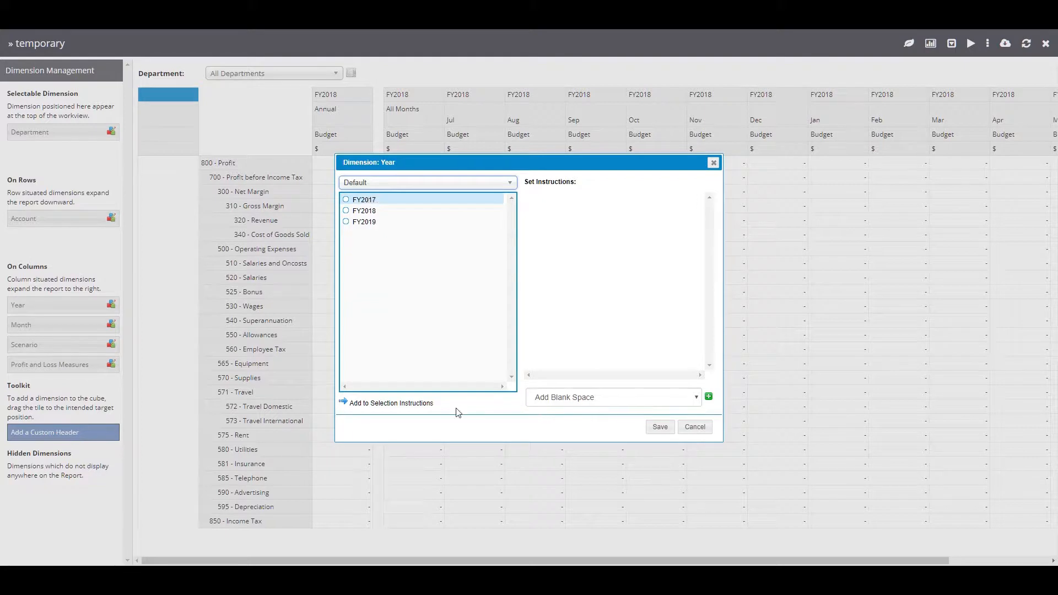
{"action": "left_click", "coordinate": [434, 405]}
{"action": "left_click", "coordinate": [660, 427]}
{"action": "left_click", "coordinate": [182, 112]}
{"action": "left_click", "coordinate": [370, 202]}
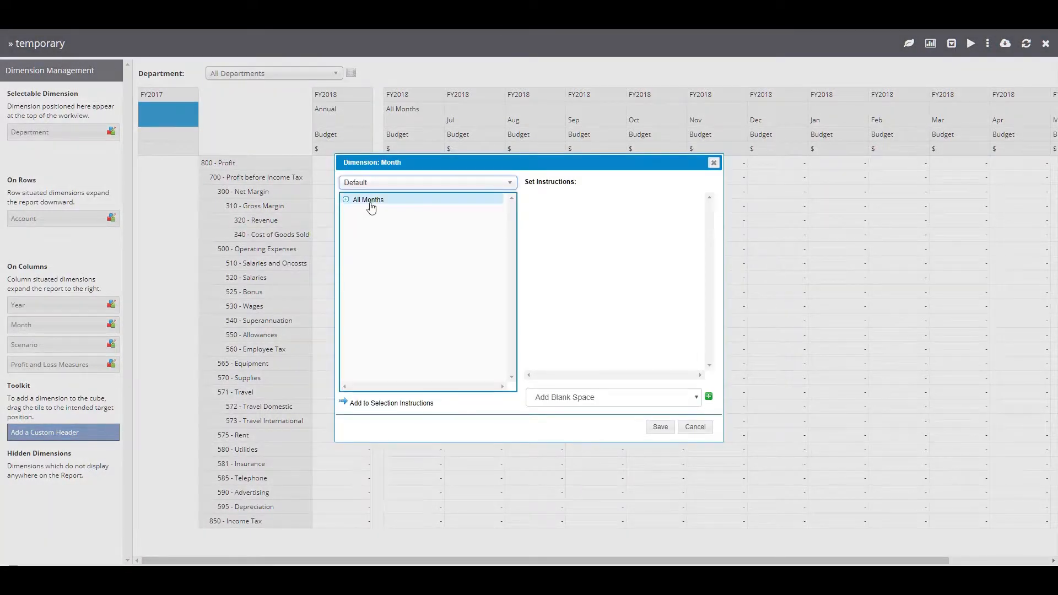
{"action": "left_click", "coordinate": [657, 426]}
Set the FY2017 column's Scenario to Actual and its Profit and Loss Measures to $, saving each set.
{"action": "left_click", "coordinate": [158, 135]}
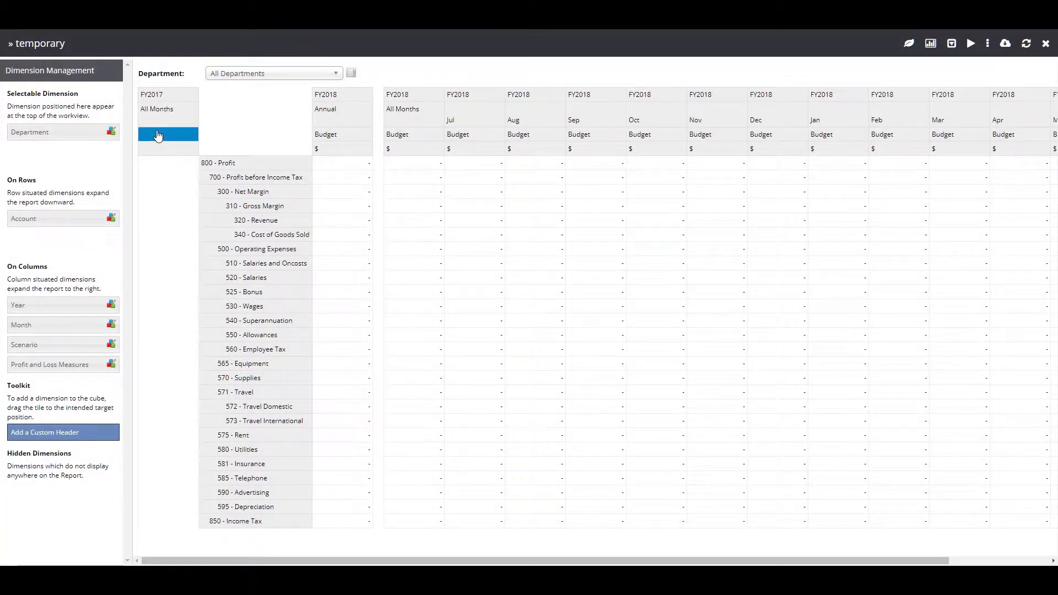
{"action": "left_click", "coordinate": [360, 200]}
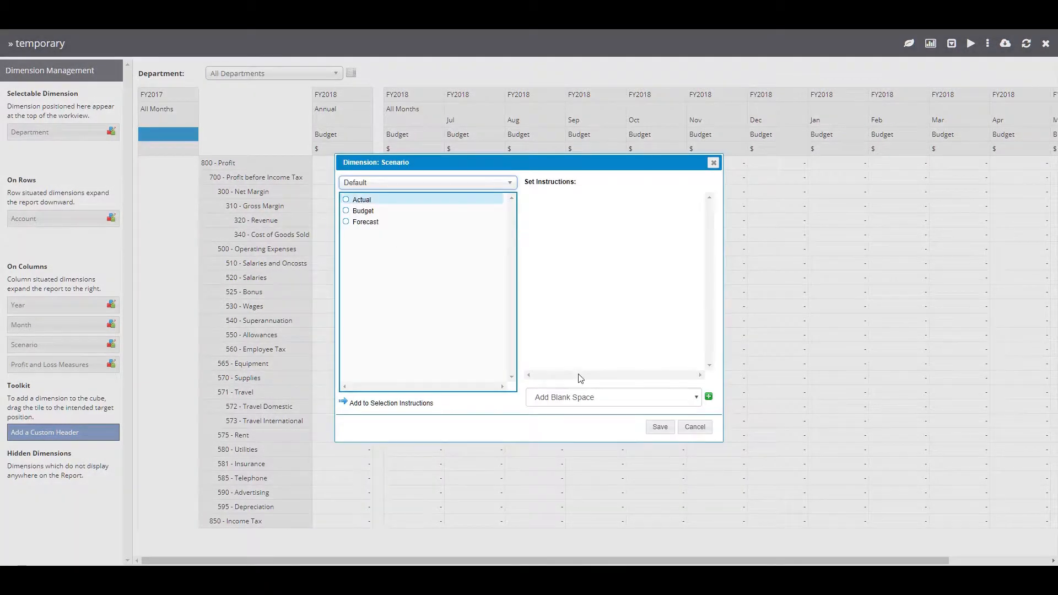
{"action": "left_click", "coordinate": [661, 427]}
{"action": "left_click", "coordinate": [188, 150]}
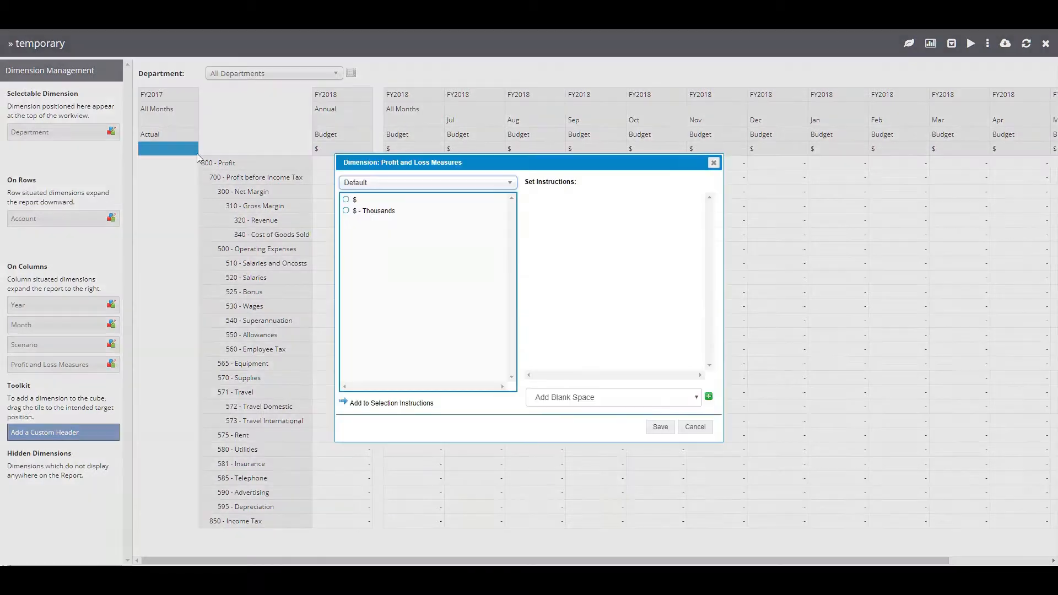
{"action": "left_click", "coordinate": [355, 201]}
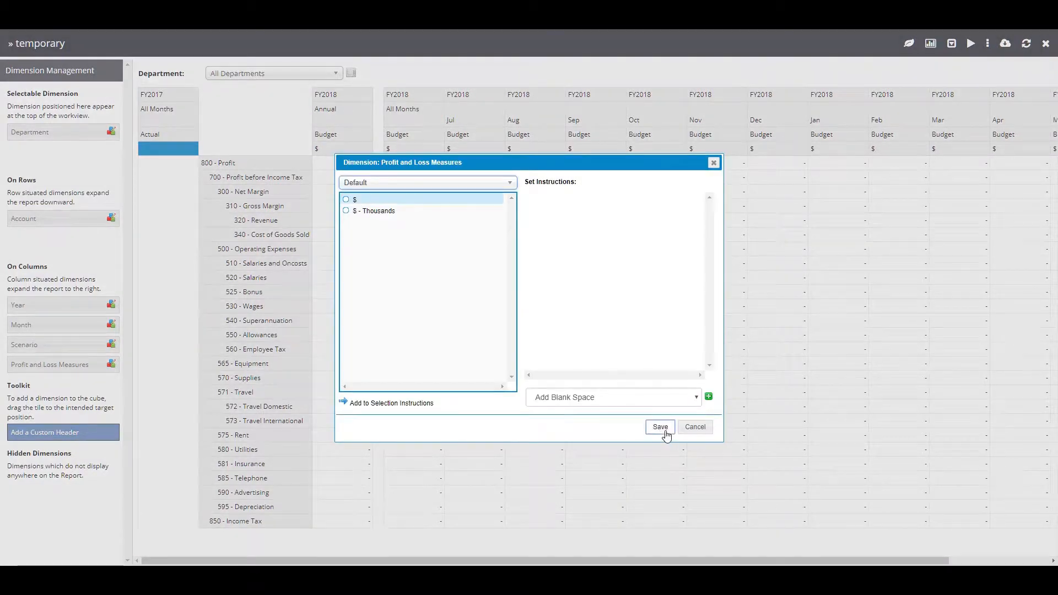
{"action": "left_click", "coordinate": [659, 427]}
Duplicate the workview under the name FY18 Opex Budgeting and close it.
{"action": "right_click", "coordinate": [421, 105]}
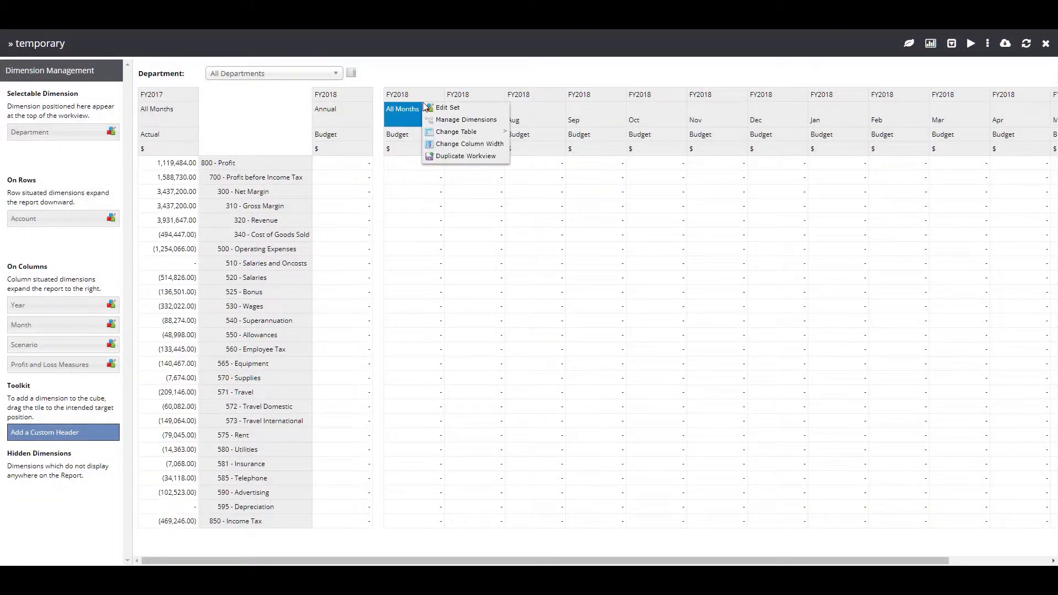
{"action": "left_click", "coordinate": [457, 156]}
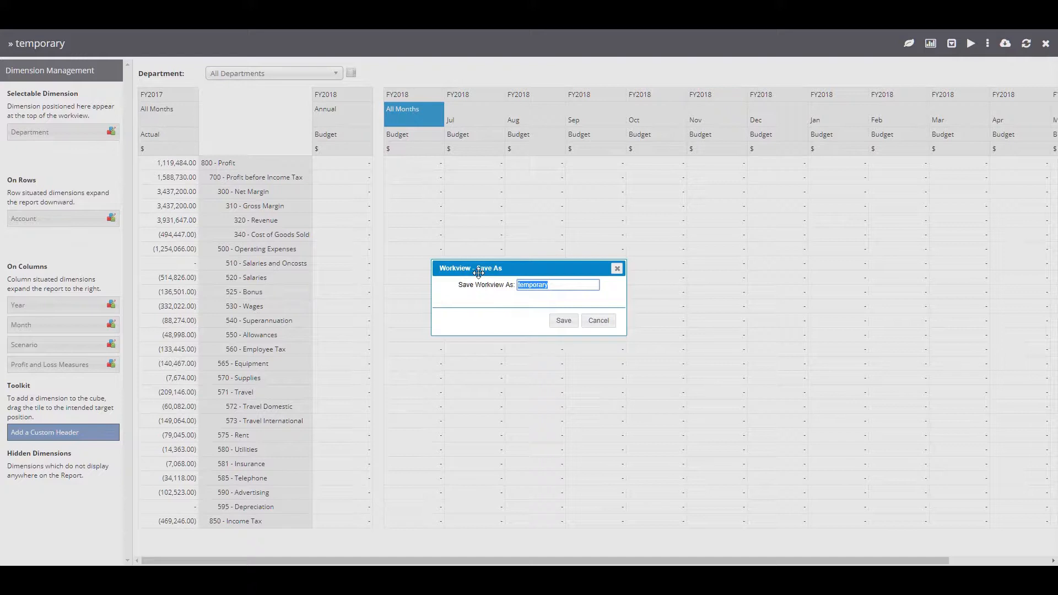
{"action": "type", "text": "FY18 Opex Budgeting"}
{"action": "left_click", "coordinate": [564, 321]}
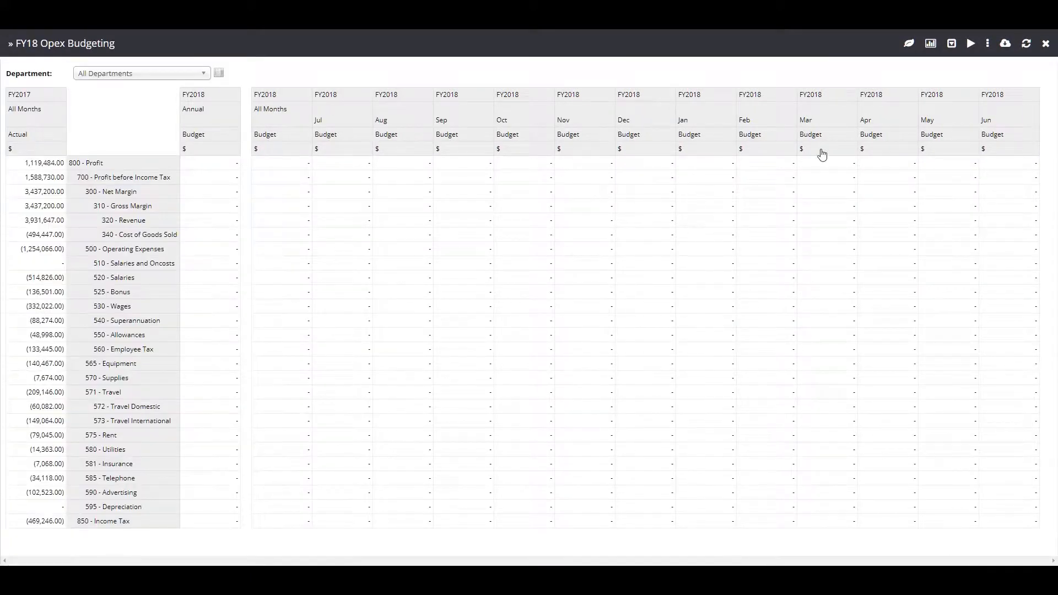
{"action": "left_click", "coordinate": [1047, 44]}
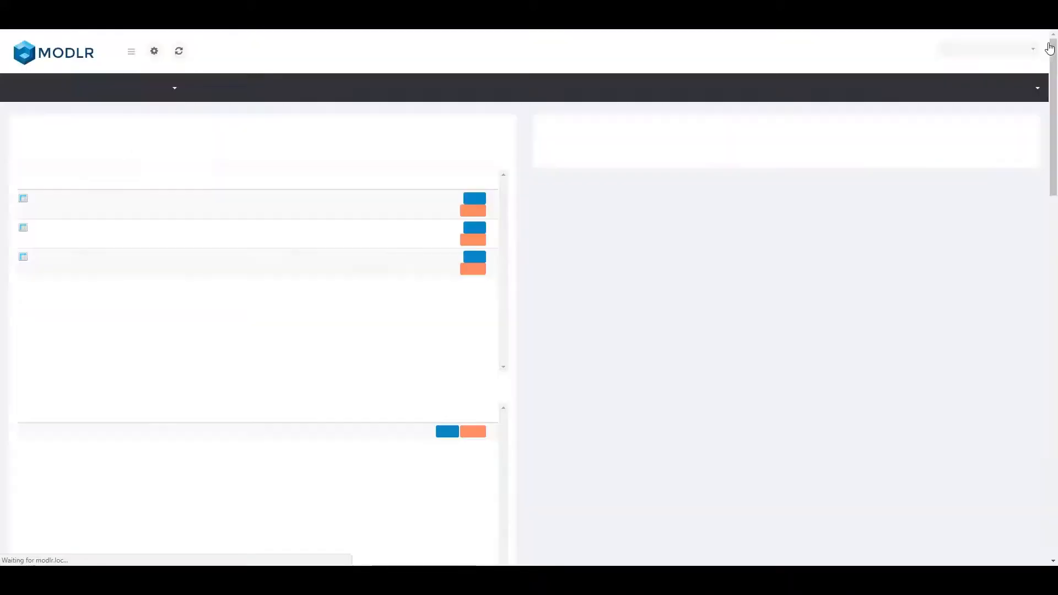
Add the element [S]Phasing to the Default hierarchy of the Profit and Loss Measures dimension and save it.
{"action": "left_click", "coordinate": [349, 188]}
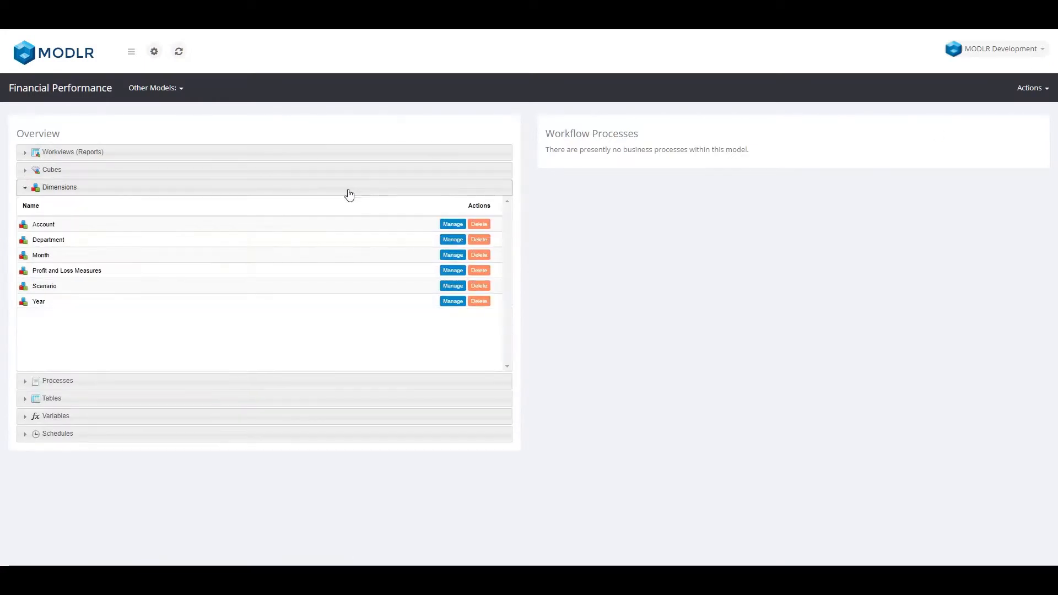
{"action": "left_click", "coordinate": [453, 271]}
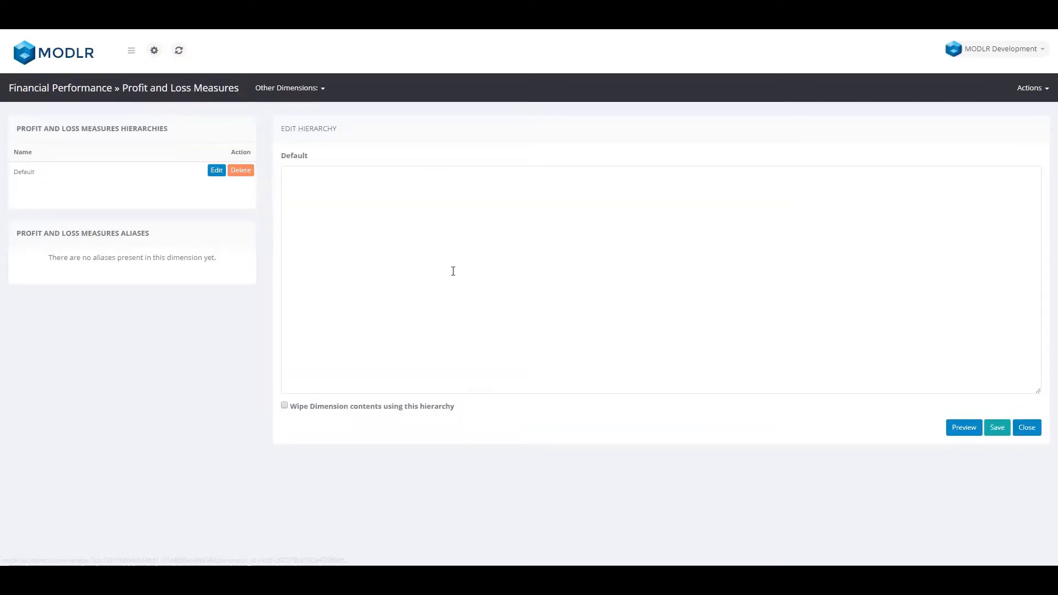
{"action": "type", "text": "Phasing[S"}
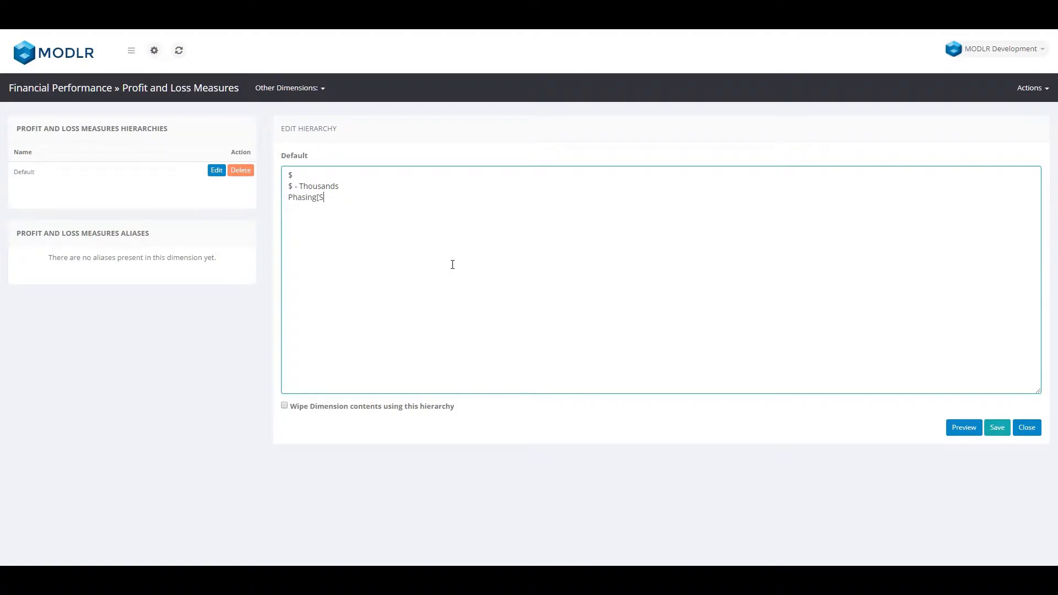
{"action": "left_click", "coordinate": [995, 431]}
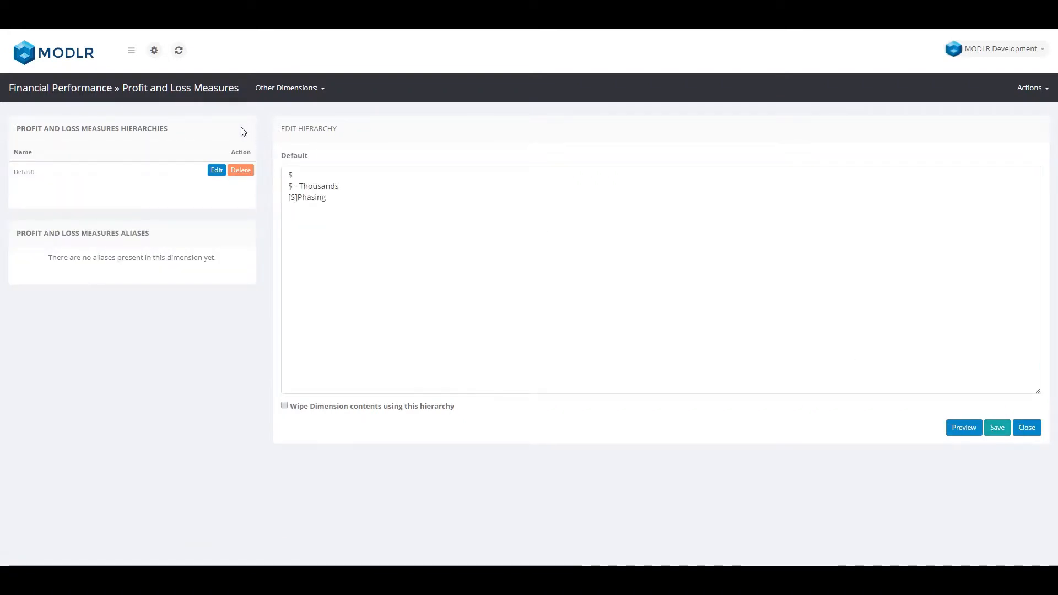
Create a new Standard dimension named Phasing in the Financial Performance model.
{"action": "left_click", "coordinate": [87, 87]}
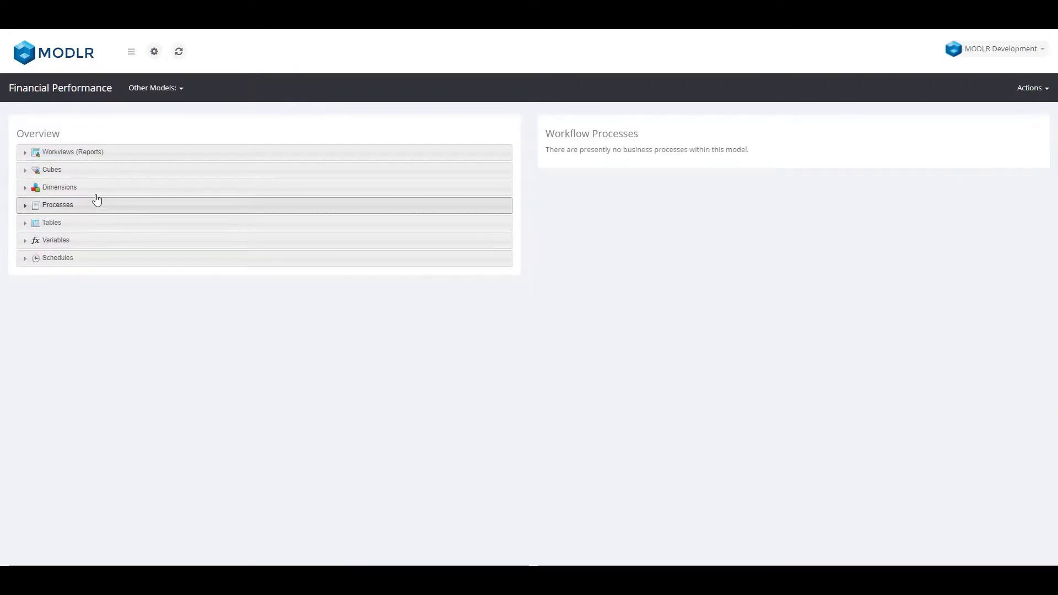
{"action": "left_click", "coordinate": [94, 188]}
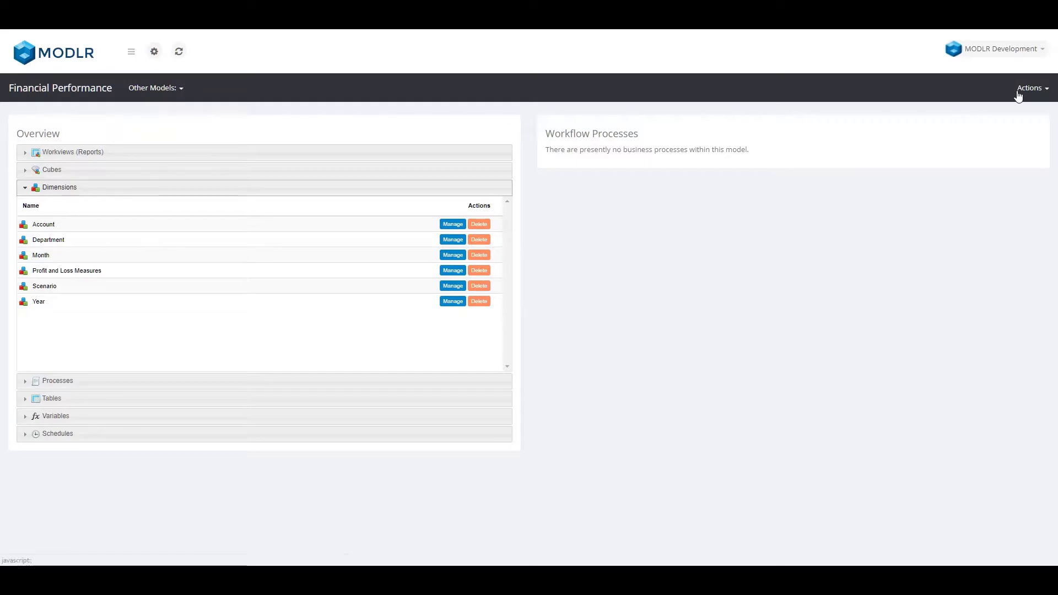
{"action": "left_click", "coordinate": [1019, 93]}
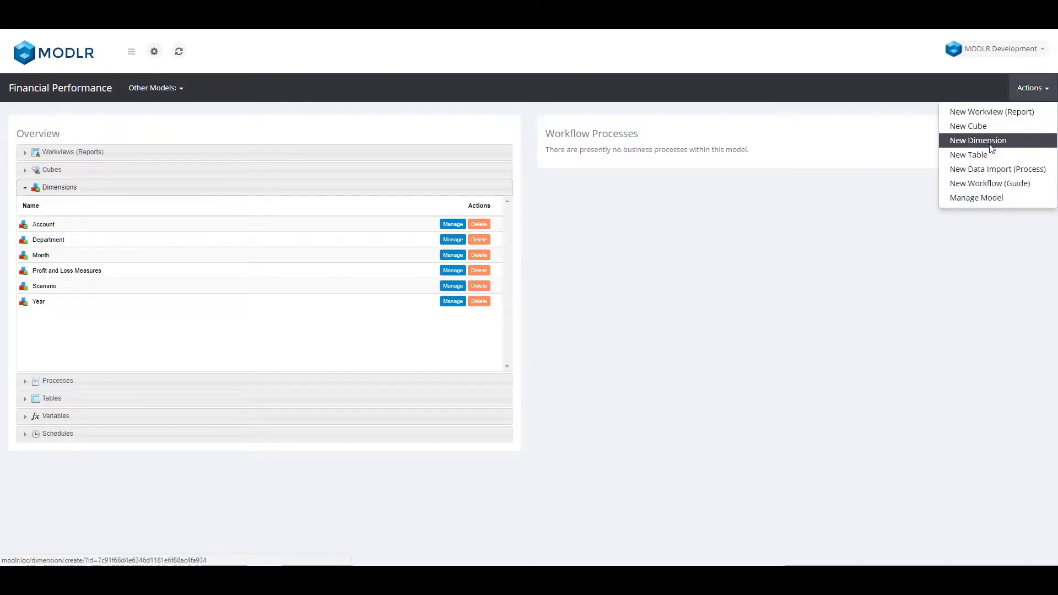
{"action": "left_click", "coordinate": [987, 141]}
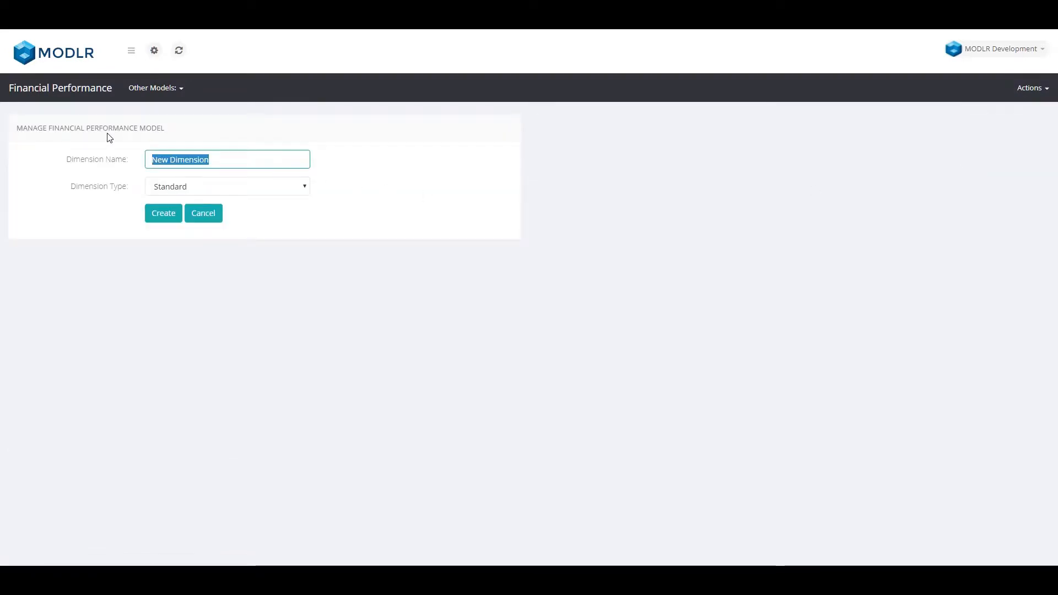
{"action": "type", "text": "Phasing"}
{"action": "key", "text": "Tab"}
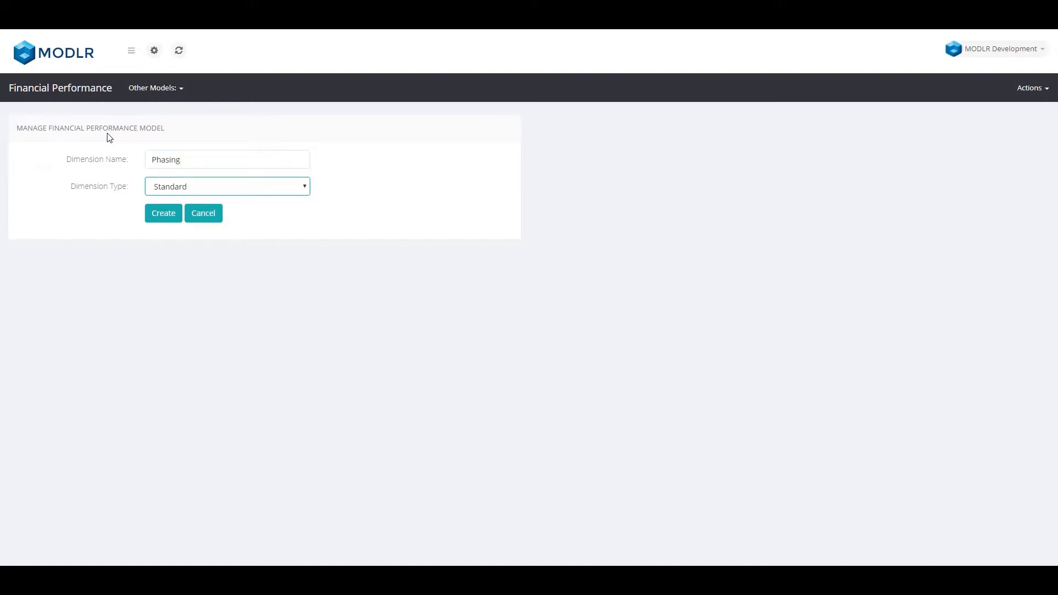
{"action": "left_click", "coordinate": [161, 214]}
Save a Default hierarchy for the Phasing dimension with Manual Entry, Even Phasing, Calendar Days, Prior Year Trend and Headcount, replacing the sample elements.
{"action": "left_click", "coordinate": [468, 178]}
{"action": "left_click", "coordinate": [462, 162]}
{"action": "type", "text": "Default"}
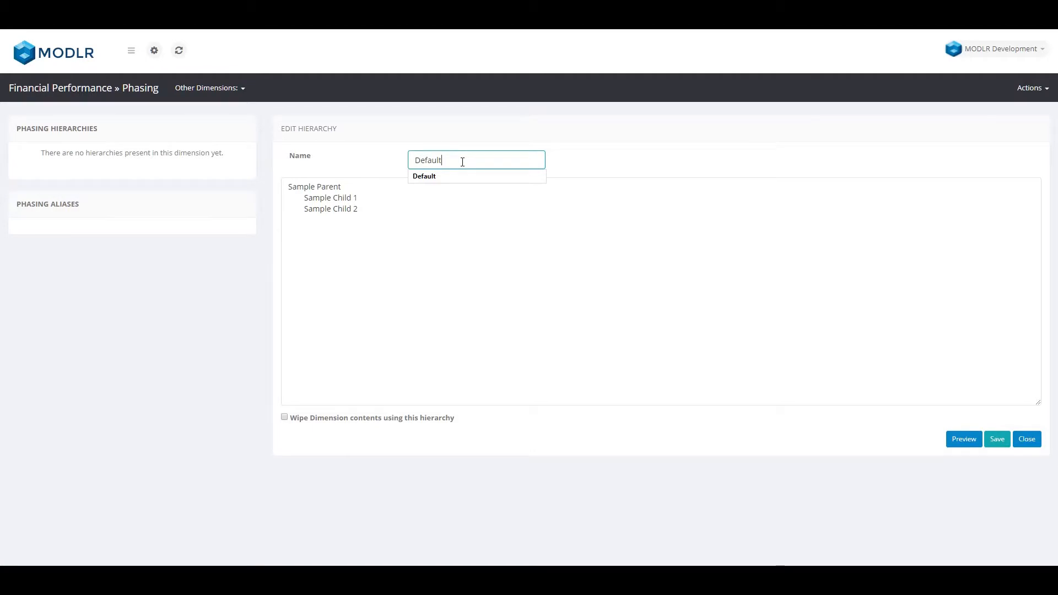
{"action": "key", "text": "Tab"}
{"action": "key", "text": "ctrl+a"}
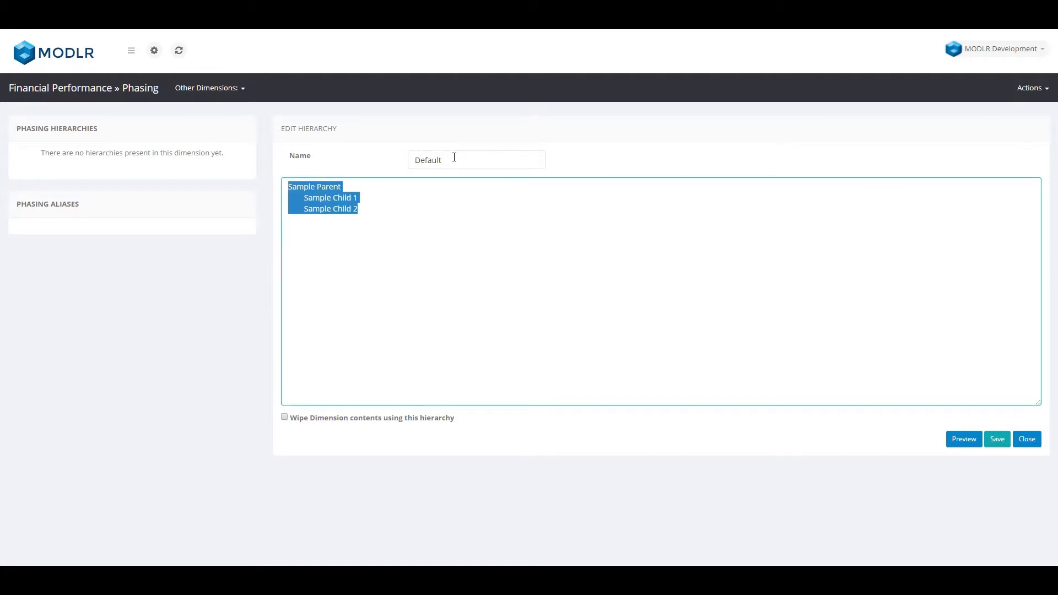
{"action": "type", "text": "Manual Entry "}
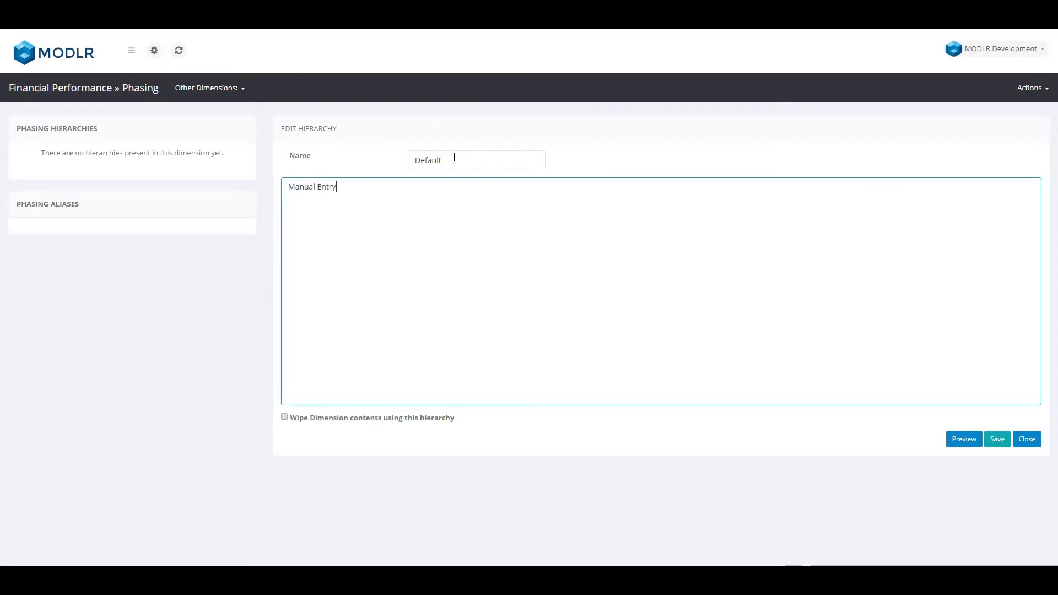
{"action": "type", "text": "Even Phasing Calen"}
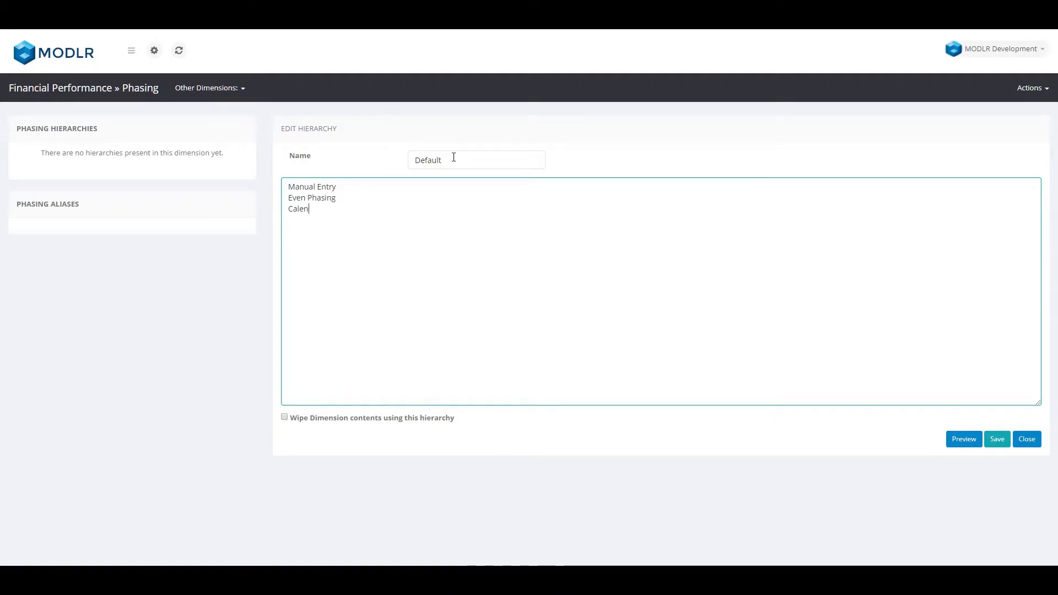
{"action": "type", "text": "dar Days "}
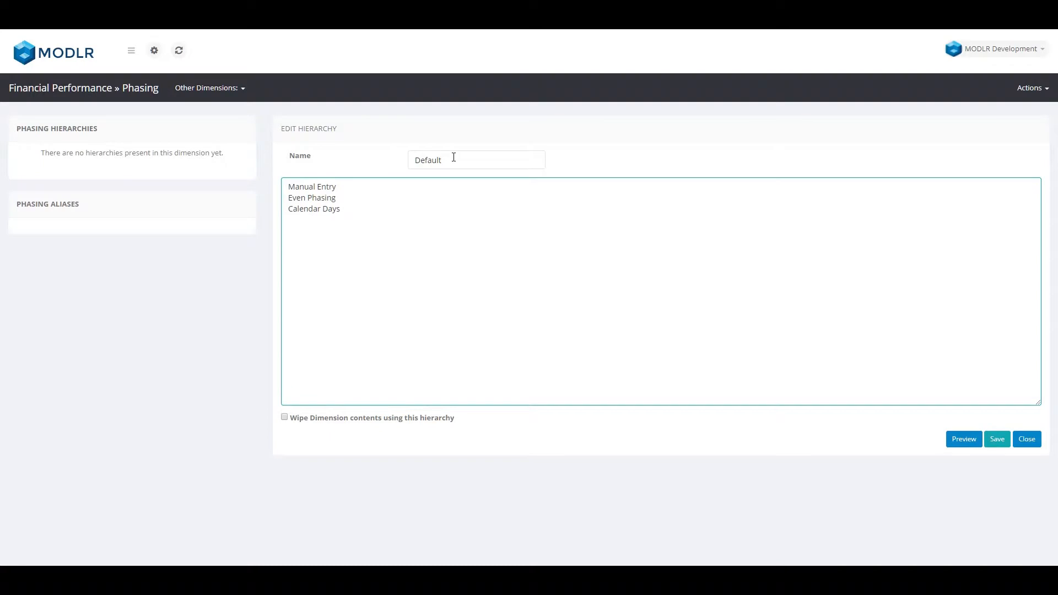
{"action": "type", "text": "Prior Yea"}
{"action": "type", "text": "r Trend "}
{"action": "type", "text": "Headcount"}
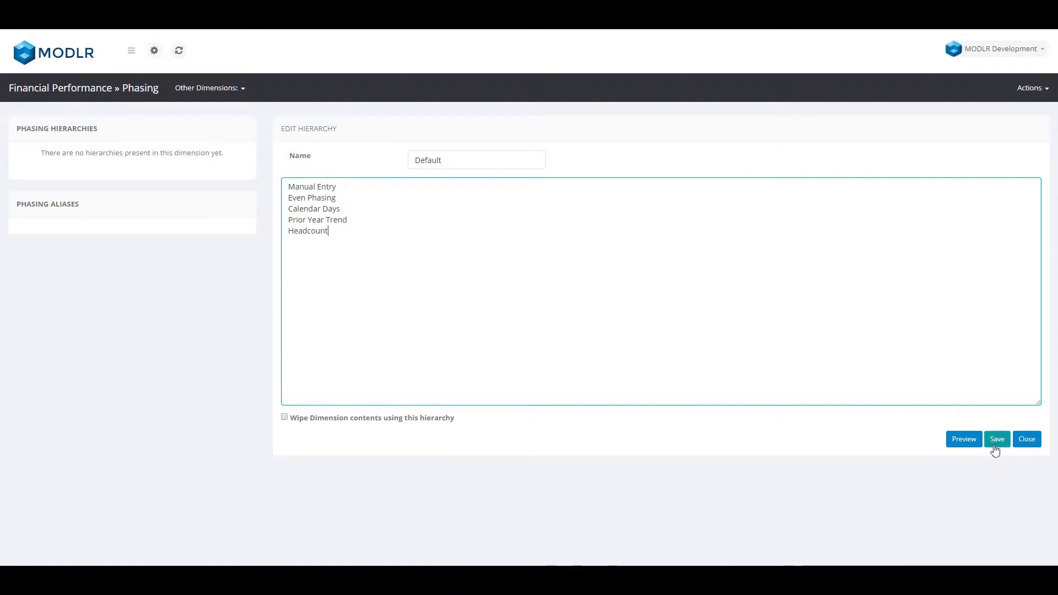
{"action": "left_click", "coordinate": [996, 441]}
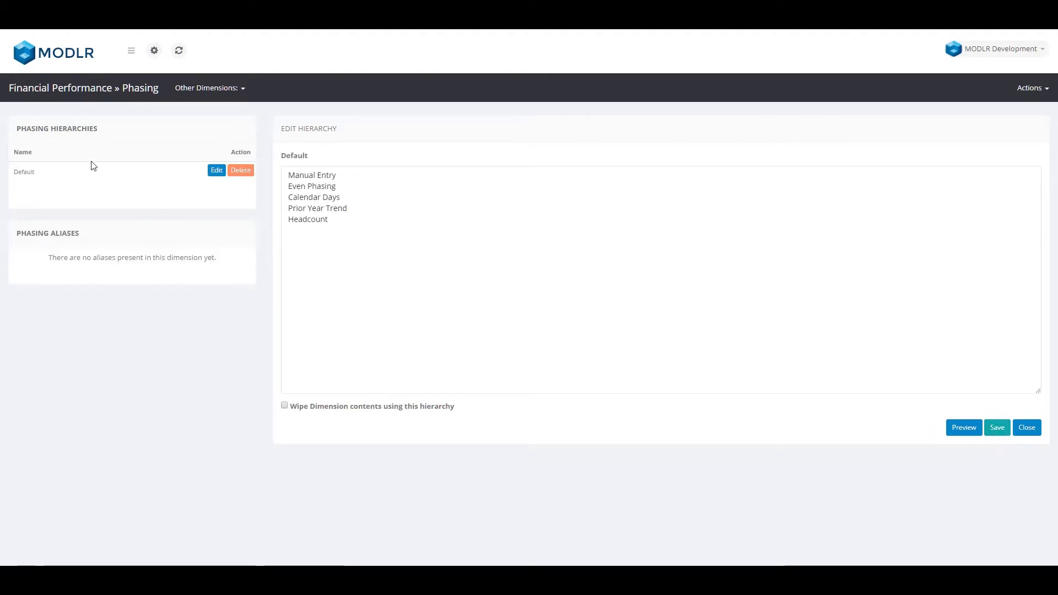
Open the FY18 Opex Budgeting workview and add Phasing to the FY2018 Annual Budget column's Profit and Loss Measures set.
{"action": "left_click", "coordinate": [61, 90]}
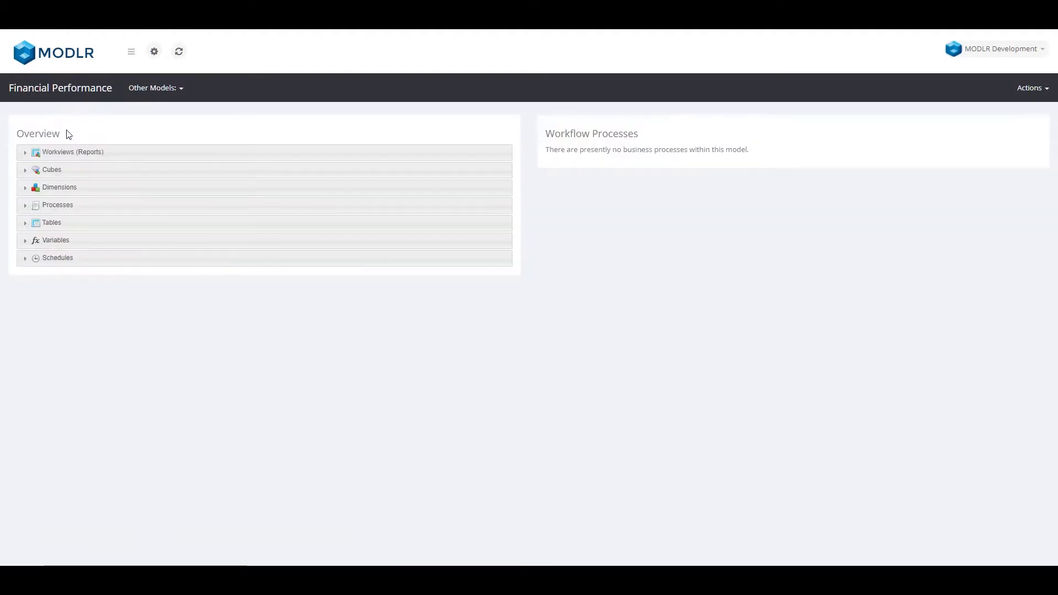
{"action": "left_click", "coordinate": [67, 157]}
{"action": "left_click", "coordinate": [74, 222]}
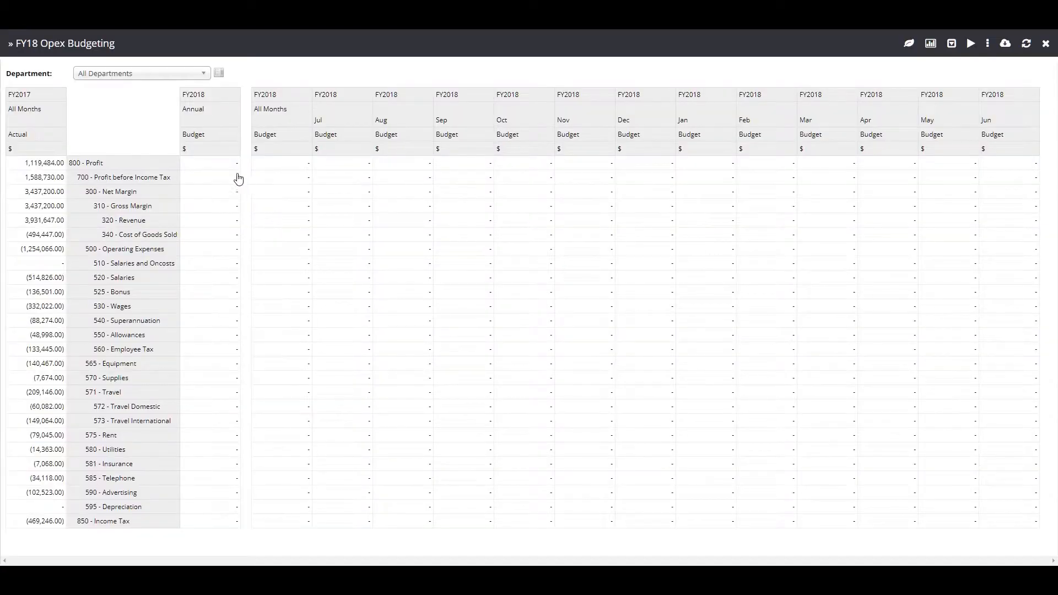
{"action": "double_click", "coordinate": [223, 154]}
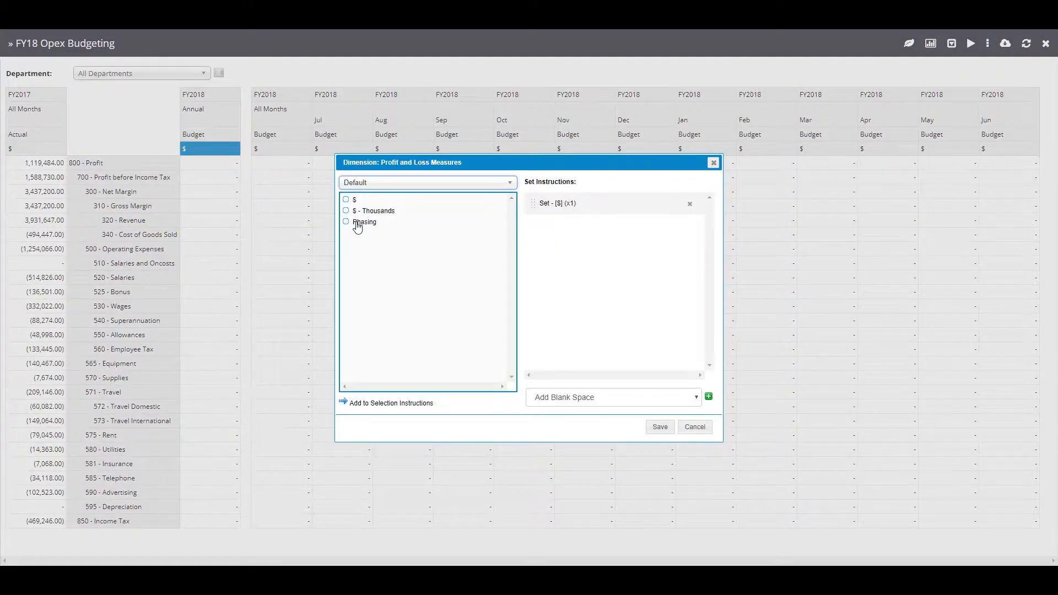
{"action": "left_click", "coordinate": [359, 222]}
{"action": "left_click", "coordinate": [419, 406]}
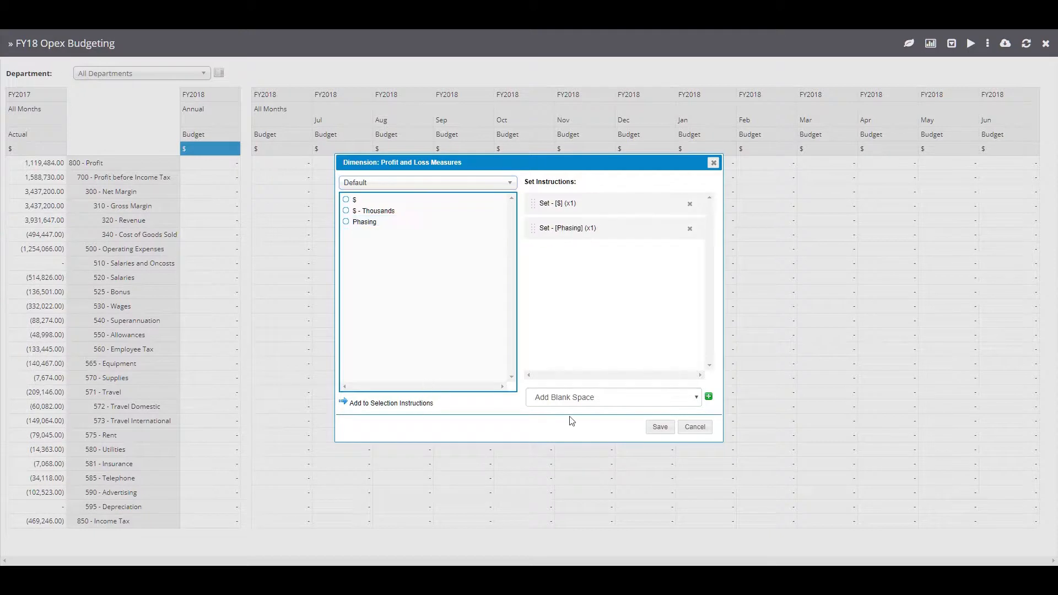
{"action": "left_click", "coordinate": [651, 431]}
Set the data validation of the Phasing measure to the Phasing dimension's Default hierarchy.
{"action": "left_click", "coordinate": [285, 164]}
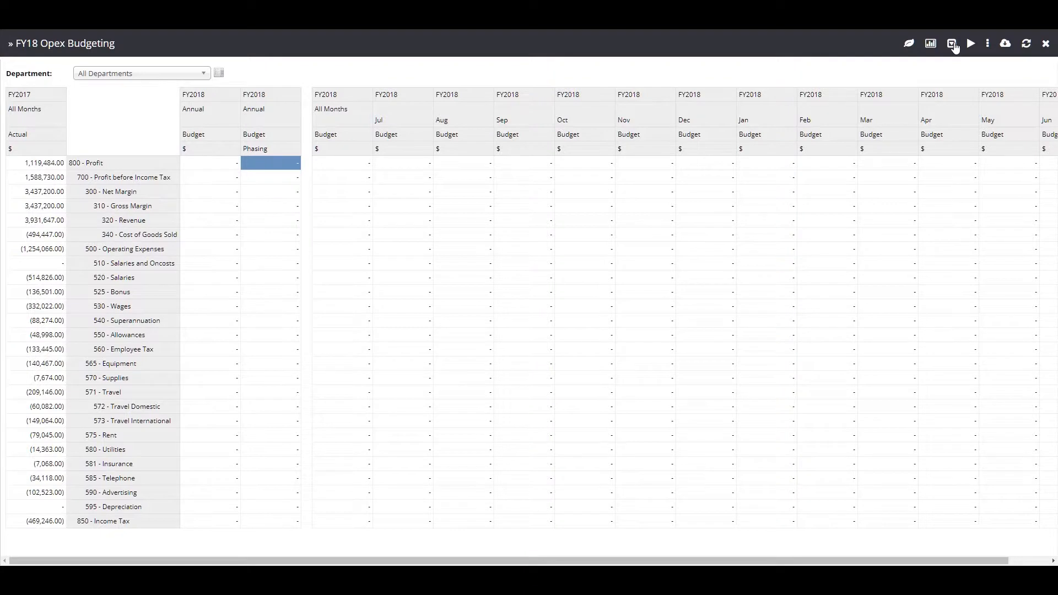
{"action": "left_click", "coordinate": [952, 44]}
{"action": "left_click", "coordinate": [532, 276]}
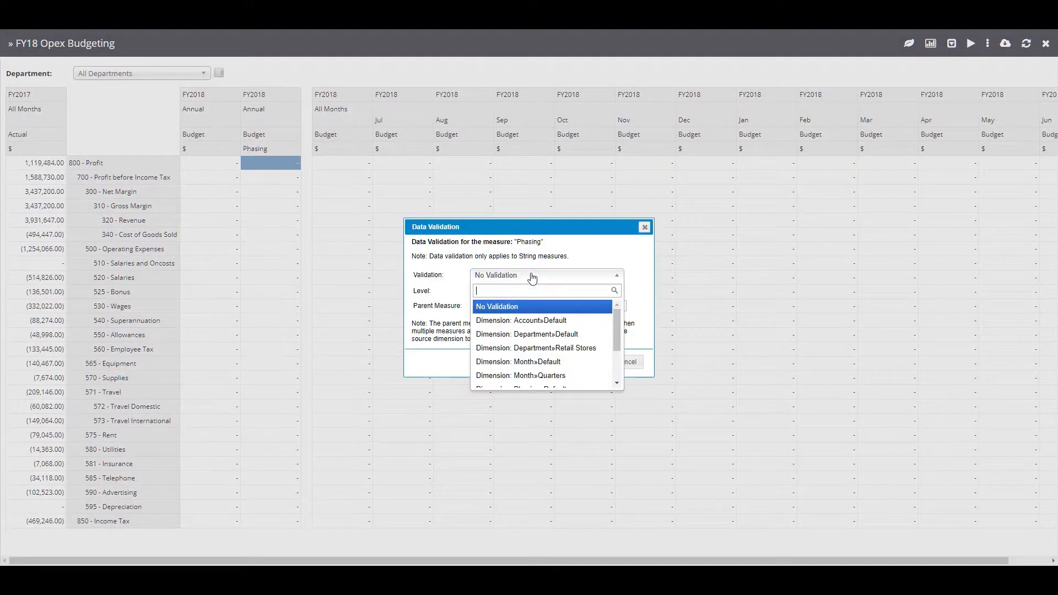
{"action": "scroll", "coordinate": [573, 353], "scroll_direction": "down", "scroll_amount": 3}
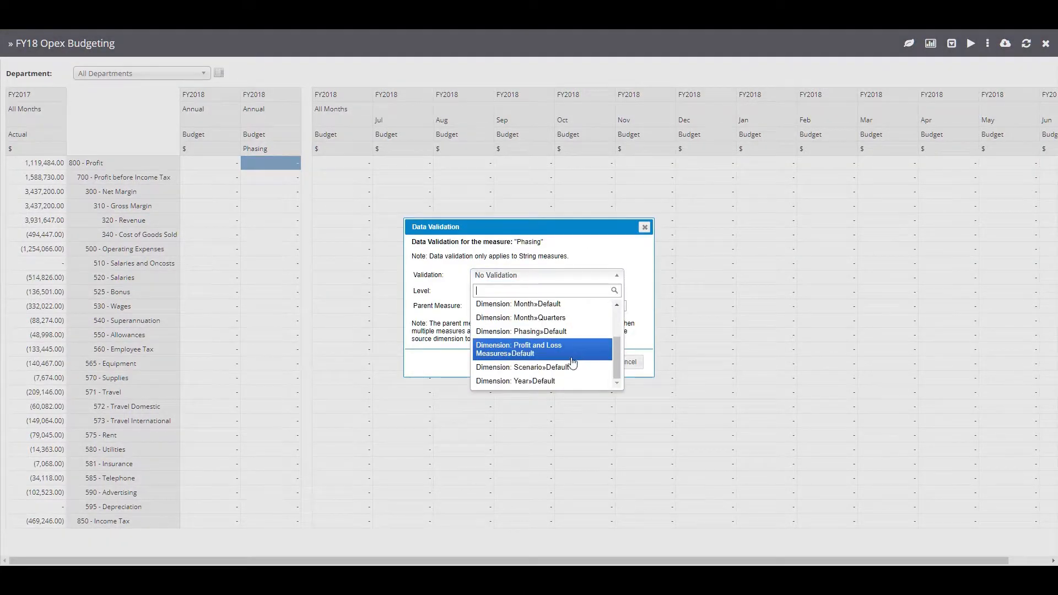
{"action": "left_click", "coordinate": [547, 333]}
{"action": "left_click", "coordinate": [558, 361]}
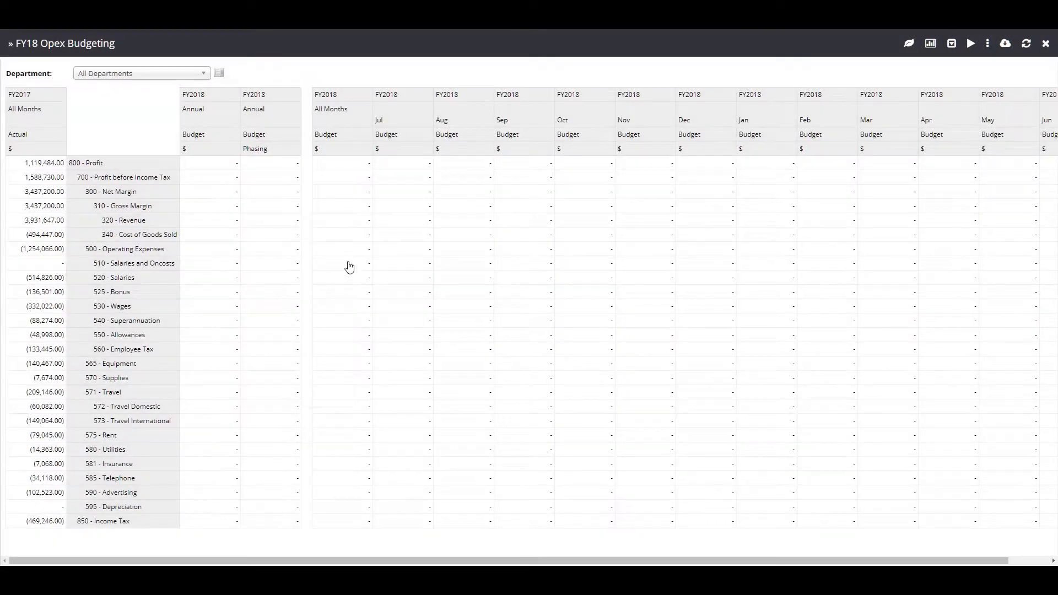
Switch the Department to Finance and set the FY2018 Annual Phasing of 575 - Rent to Even Phasing.
{"action": "left_click", "coordinate": [198, 73]}
{"action": "left_click", "coordinate": [193, 132]}
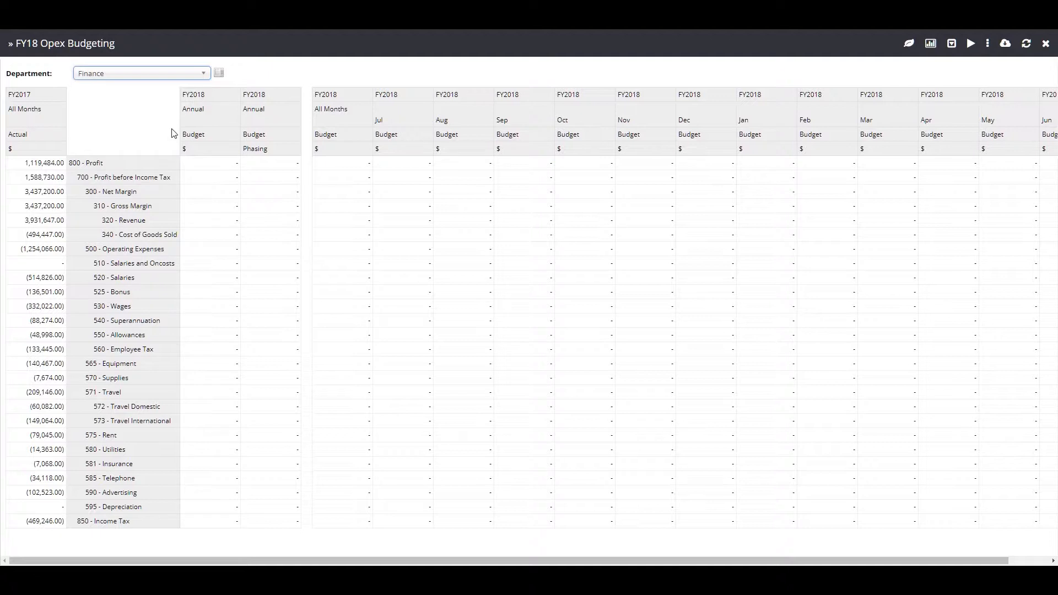
{"action": "left_click", "coordinate": [267, 435]}
{"action": "left_click", "coordinate": [267, 436]}
{"action": "left_click", "coordinate": [266, 459]}
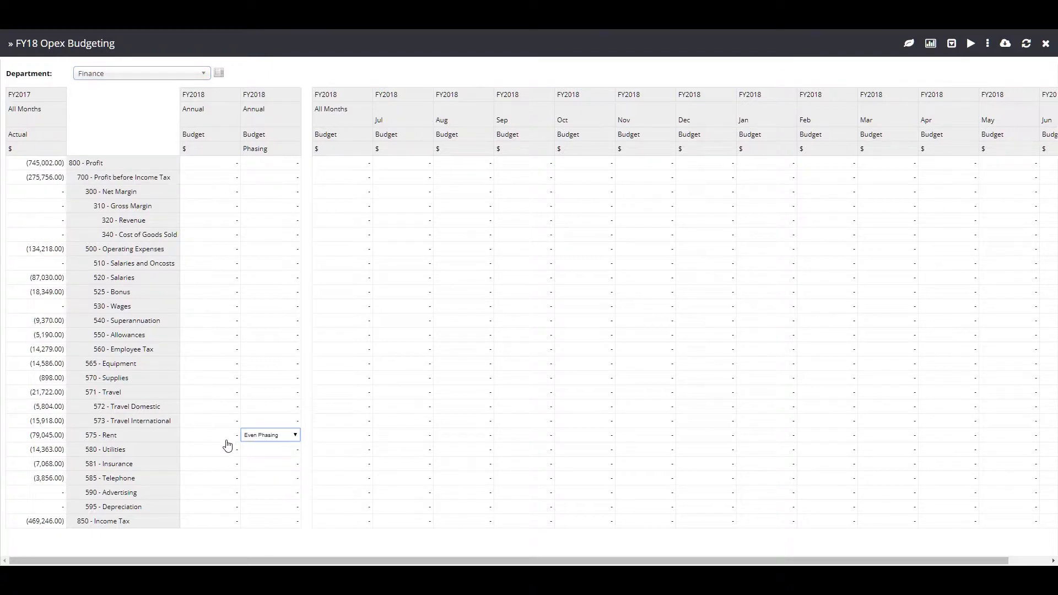
Enter -80000 as the FY2018 Annual Budget $ value for 575 - Rent.
{"action": "left_click", "coordinate": [224, 438]}
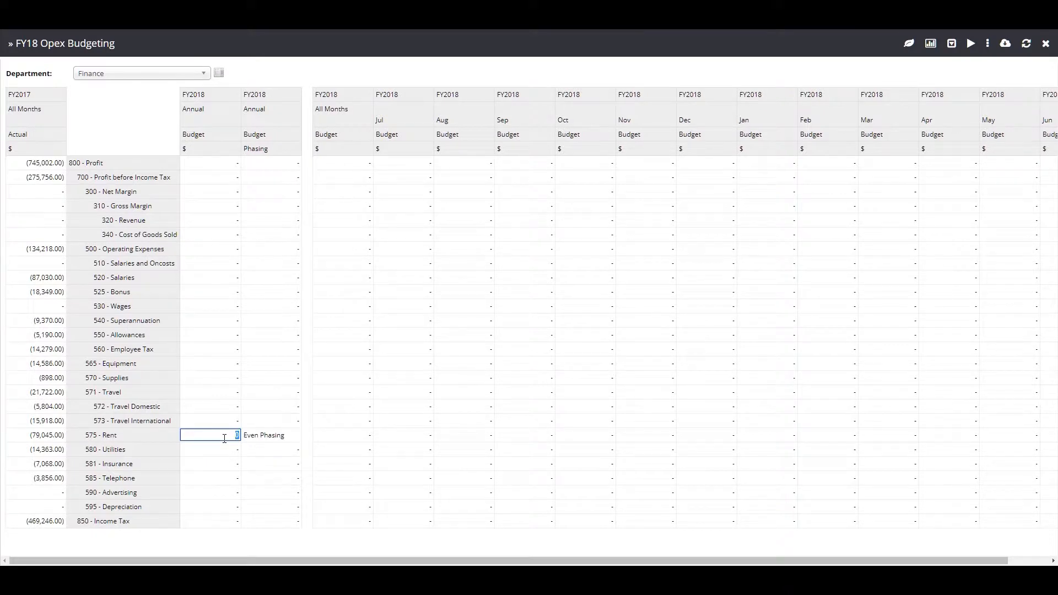
{"action": "type", "text": "-80000"}
{"action": "key", "text": "Return"}
Start a formula on Rent's July Budget cell, restricting Month to the lowest elements in the Default hierarchy and Scenario to Budget.
{"action": "left_click", "coordinate": [402, 443]}
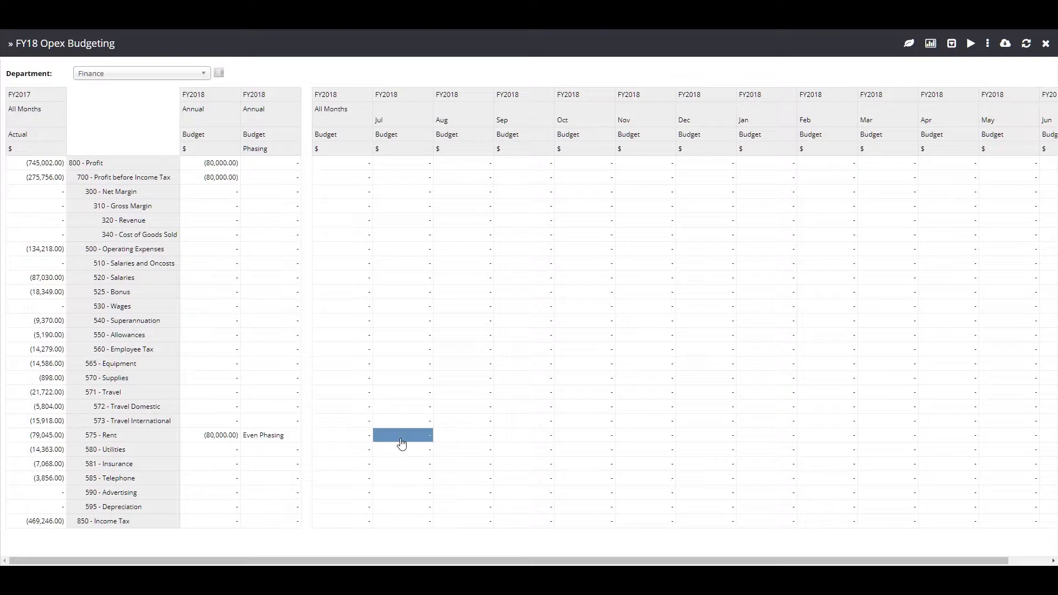
{"action": "right_click", "coordinate": [401, 444]}
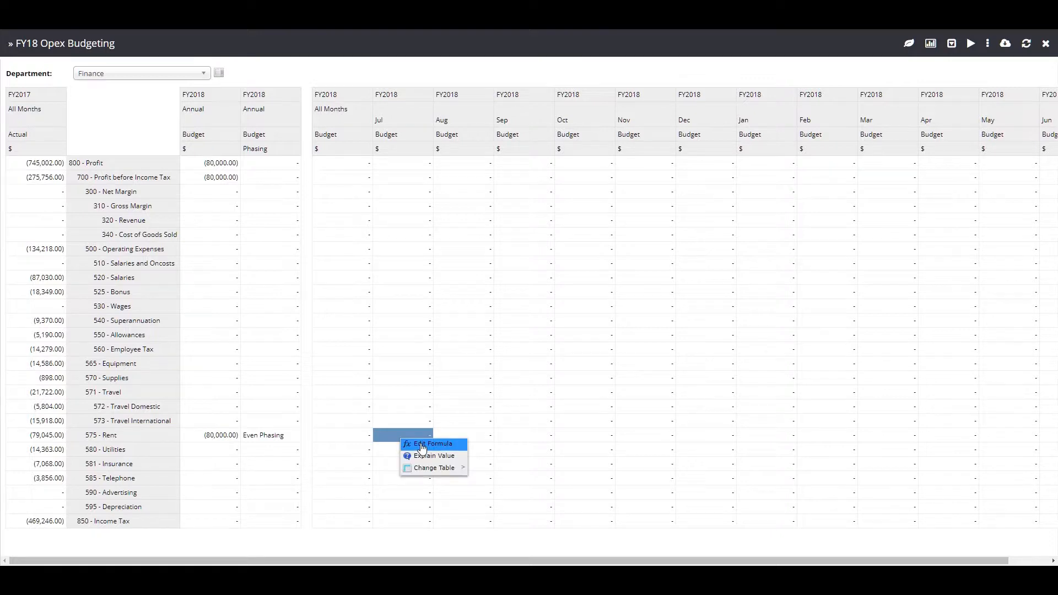
{"action": "left_click", "coordinate": [422, 445]}
{"action": "left_click_drag", "start_coordinate": [538, 343], "coordinate": [487, 137]}
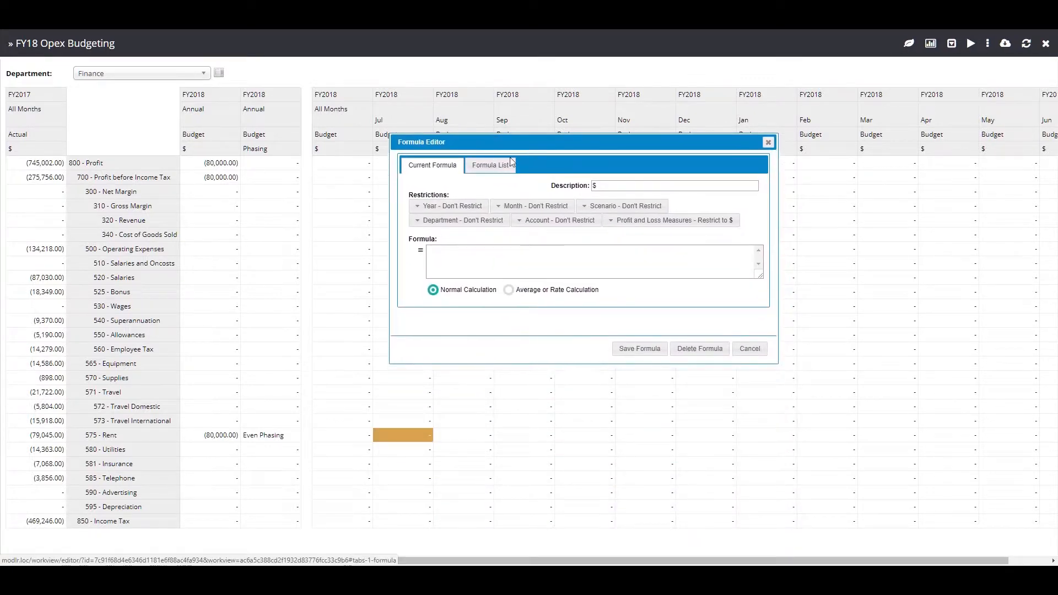
{"action": "left_click", "coordinate": [544, 207]}
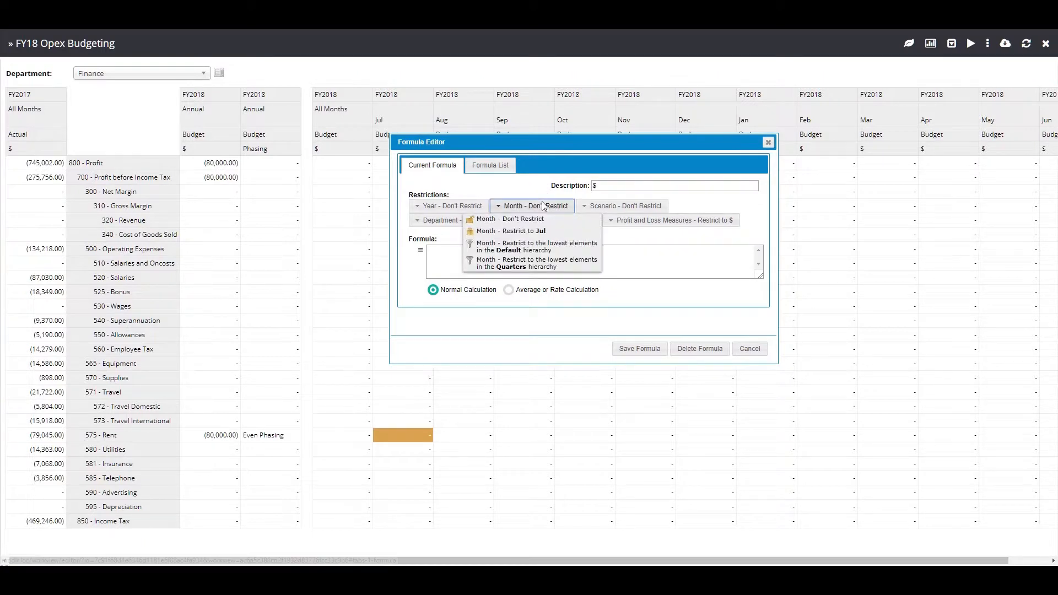
{"action": "left_click", "coordinate": [537, 248]}
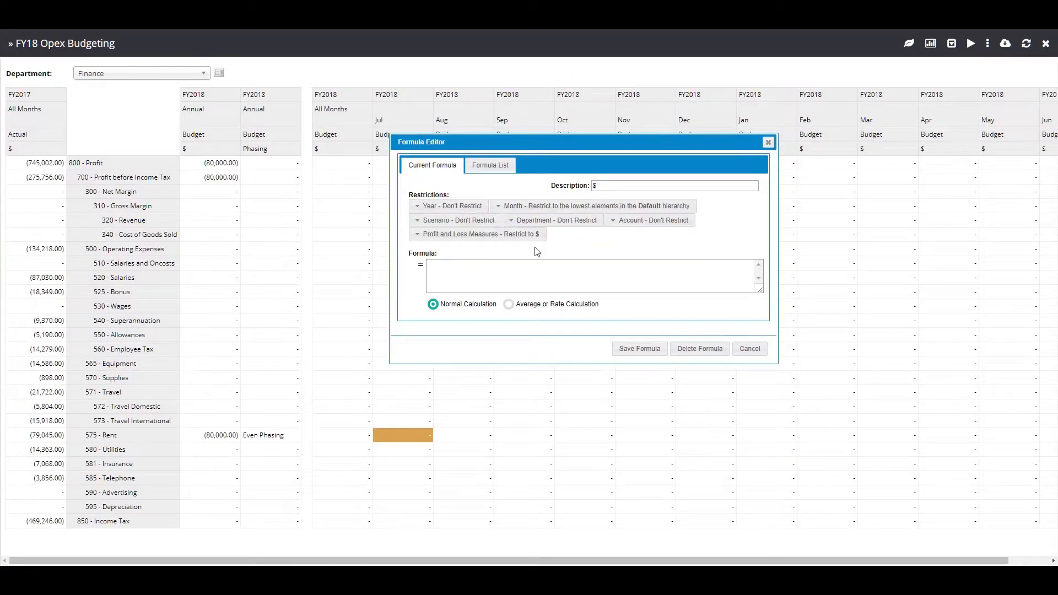
{"action": "left_click", "coordinate": [477, 220]}
{"action": "left_click", "coordinate": [479, 249]}
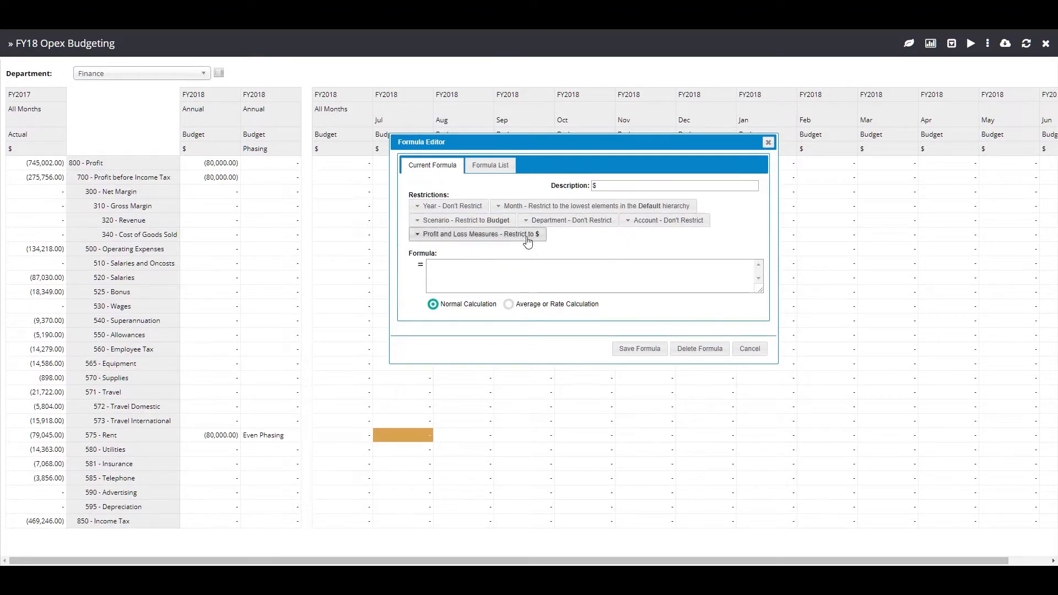
Enter the formula IF(["Annual","Phasing"]="Even Phasing",["Annual"]/12,CONTINUE), taking the references from Rent's Annual cells.
{"action": "left_click", "coordinate": [524, 266]}
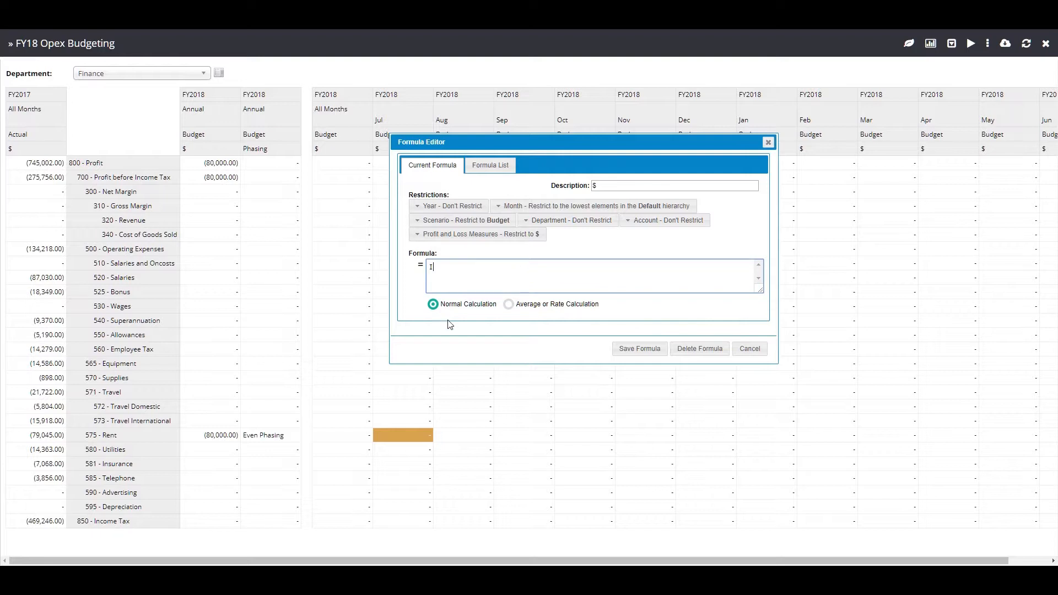
{"action": "left_click", "coordinate": [279, 436]}
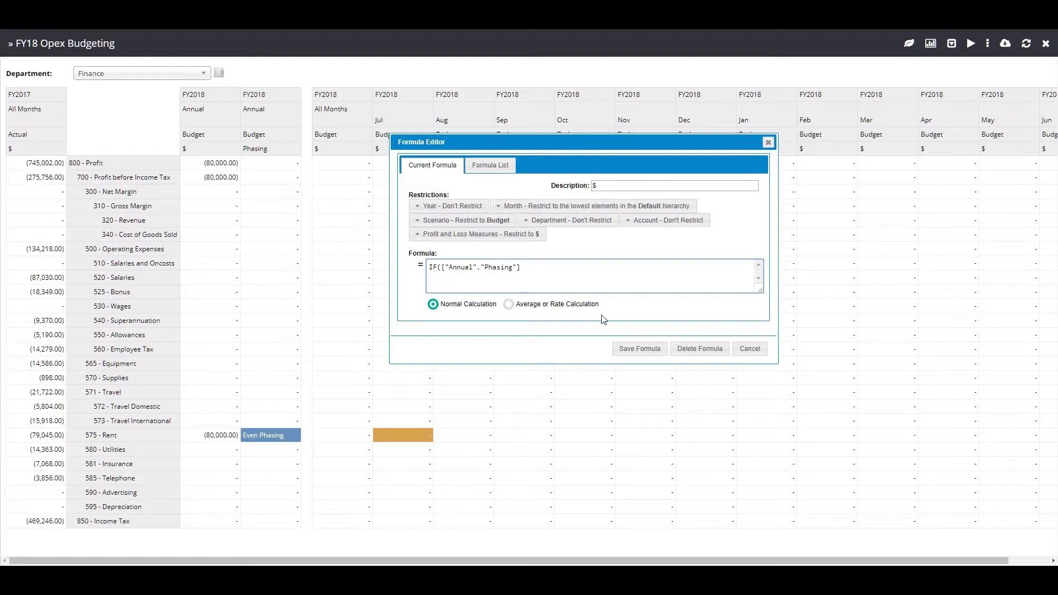
{"action": "type", "text": "=\"Even Phasing\","}
{"action": "left_click", "coordinate": [214, 435]}
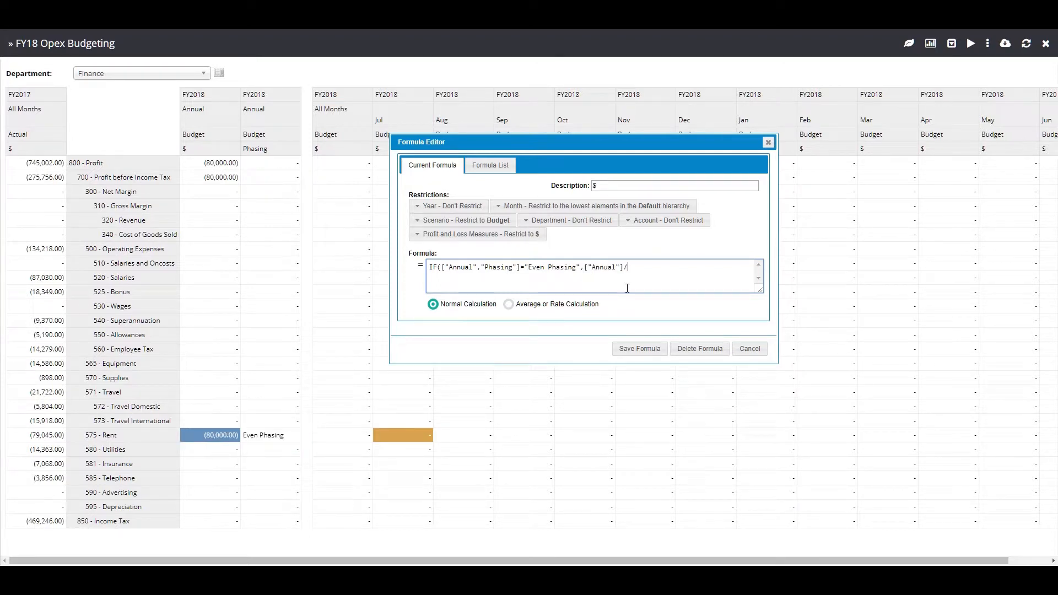
{"action": "type", "text": "/12,CONTINUE"}
Give the formula the description Even Phasing and save it.
{"action": "double_click", "coordinate": [591, 185]}
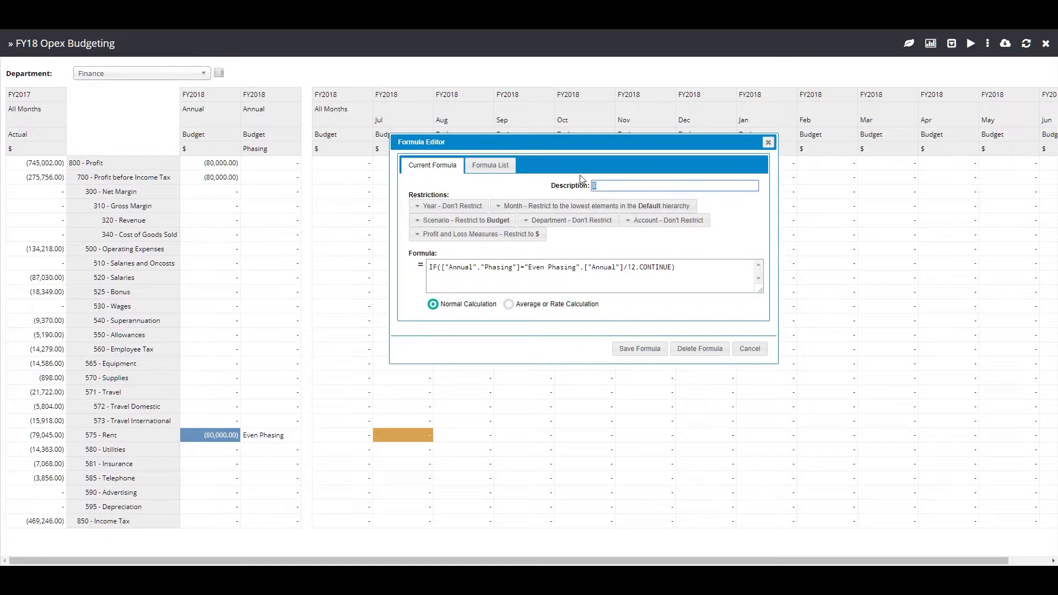
{"action": "type", "text": "Even Phasing"}
{"action": "left_click", "coordinate": [649, 349]}
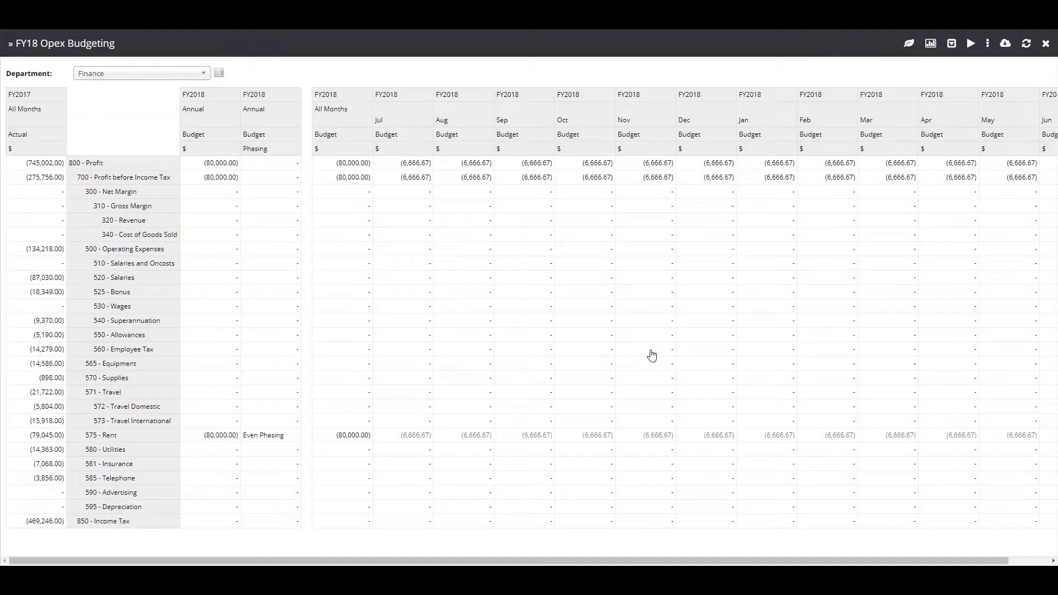
Change the FY2018 Annual Budget $ value for 575 - Rent to -70000.
{"action": "left_click", "coordinate": [227, 439]}
{"action": "left_click", "coordinate": [225, 437]}
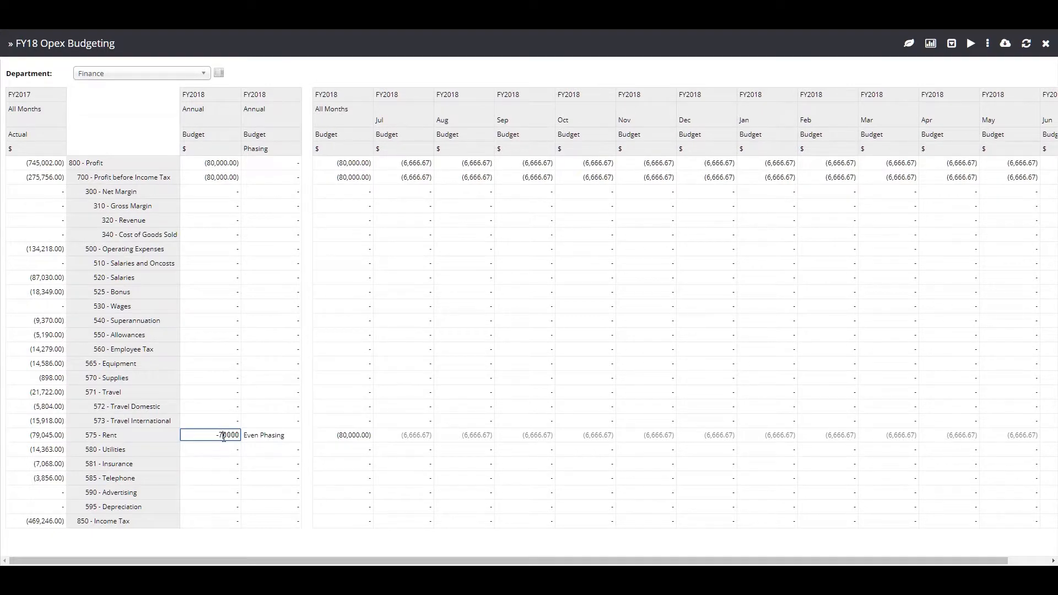
{"action": "key", "text": "Return"}
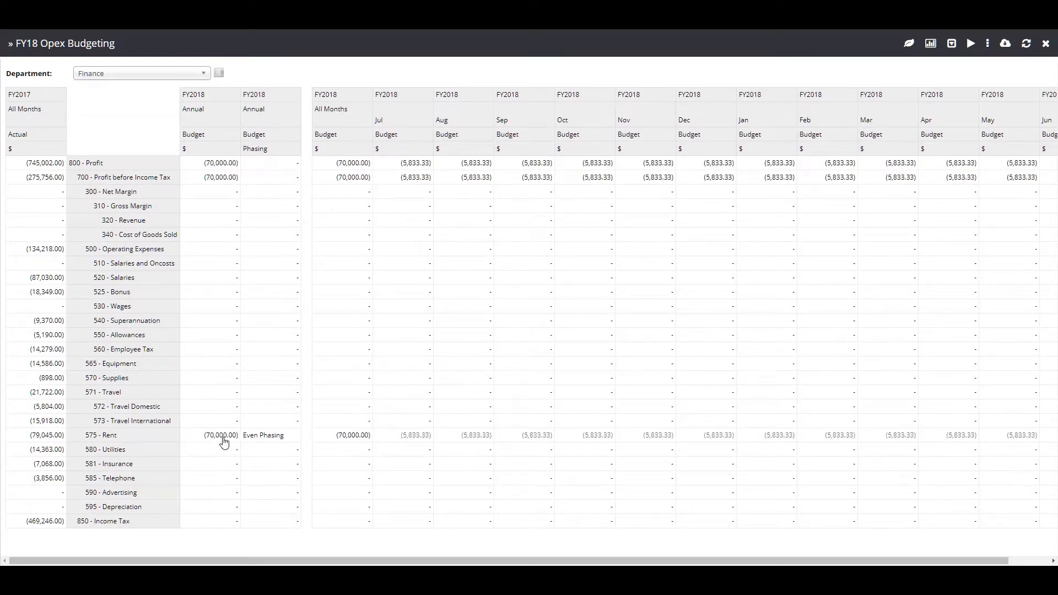
Examine the value and formula explanation for Rent's FY2018 July Budget cell through to its end.
{"action": "left_click", "coordinate": [426, 441]}
{"action": "right_click", "coordinate": [426, 441]}
{"action": "left_click", "coordinate": [441, 456]}
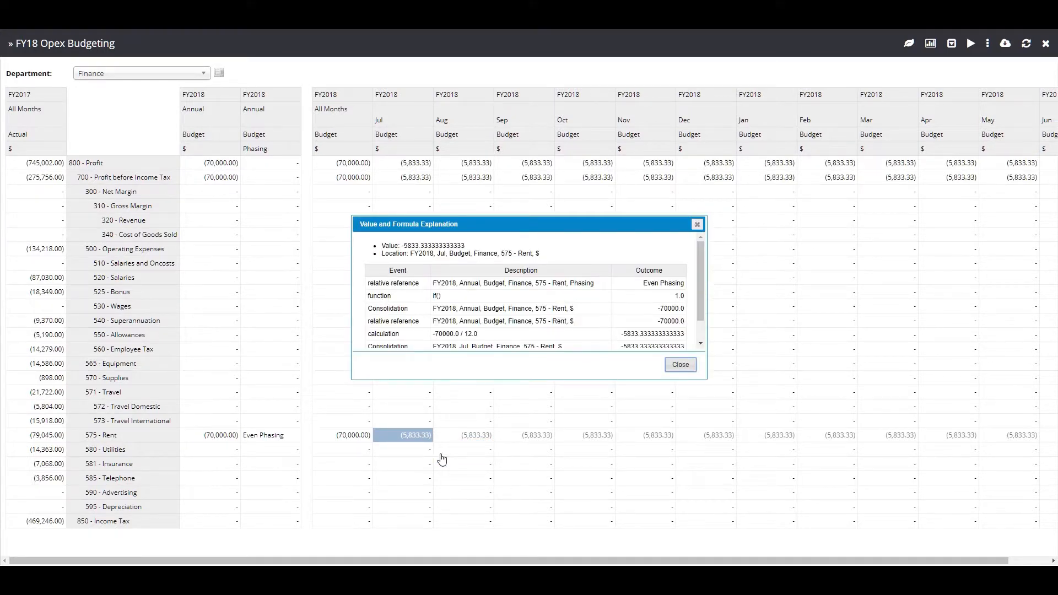
{"action": "scroll", "coordinate": [702, 323], "scroll_direction": "down", "scroll_amount": 2}
{"action": "left_click", "coordinate": [680, 365]}
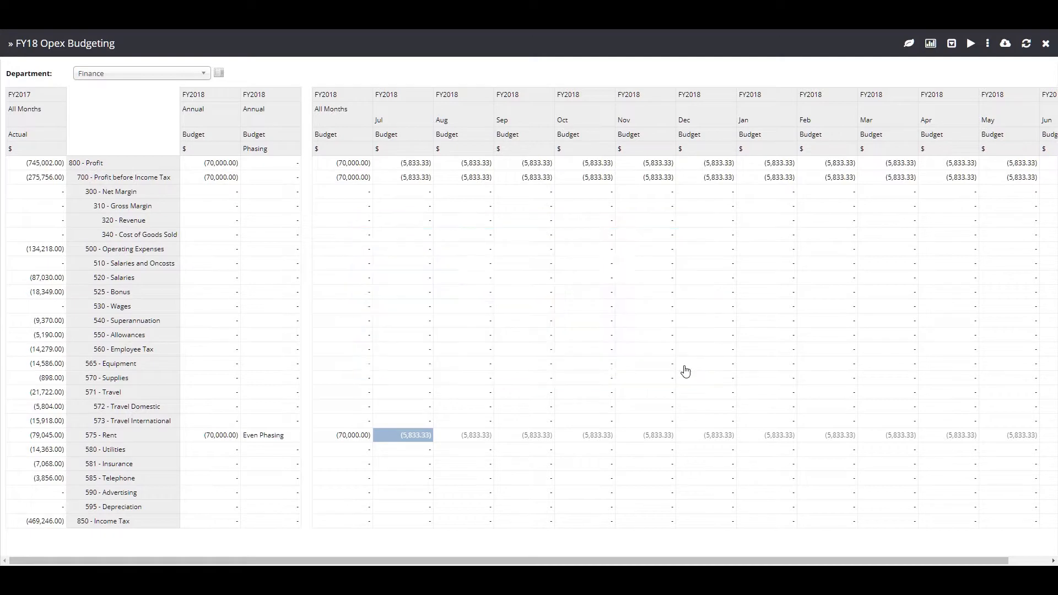
{"action": "left_click", "coordinate": [418, 411]}
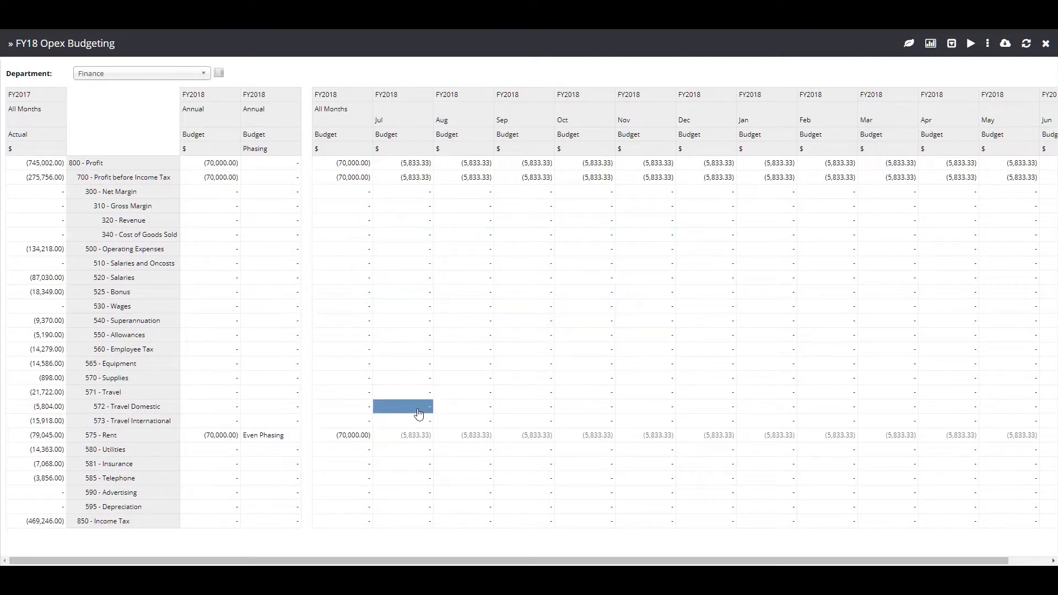
Set the FY2018 Annual Budget Phasing for 575 - Rent to Prior Year Trend.
{"action": "left_click", "coordinate": [274, 436]}
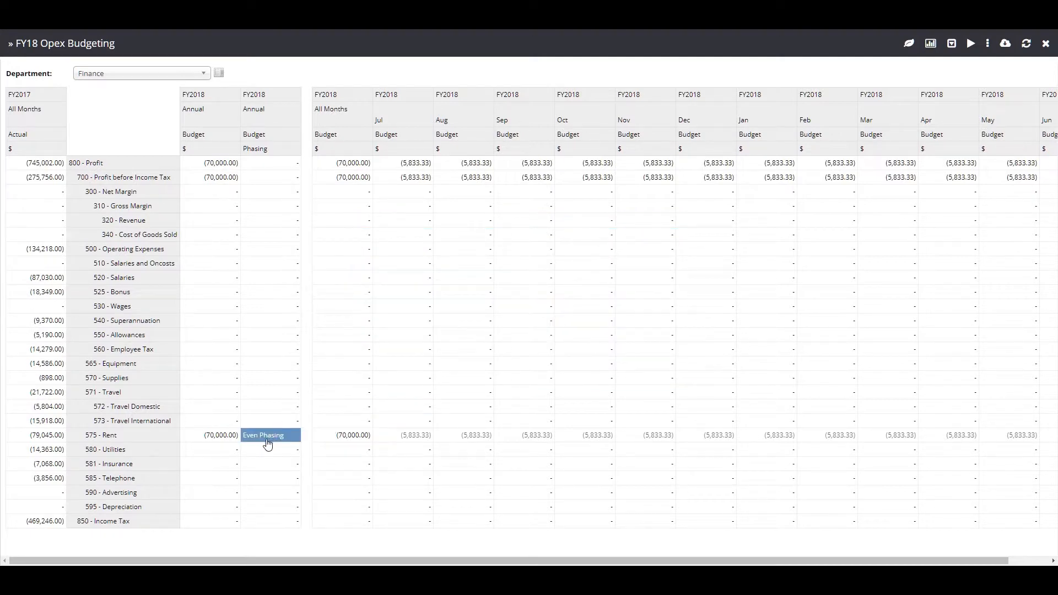
{"action": "left_click", "coordinate": [58, 439]}
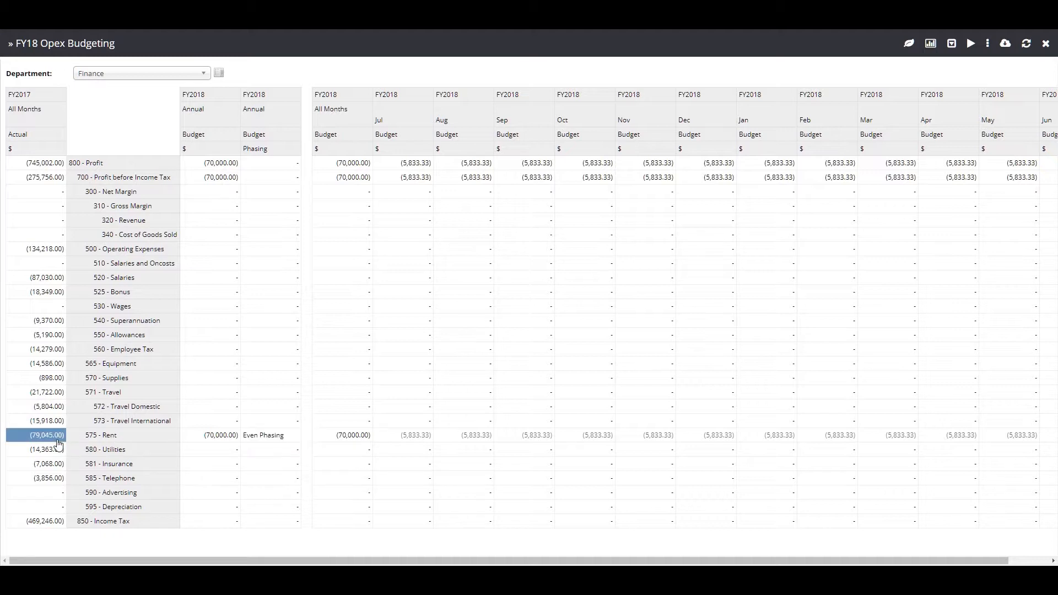
{"action": "left_click", "coordinate": [257, 441]}
{"action": "left_click", "coordinate": [258, 441]}
{"action": "left_click", "coordinate": [261, 444]}
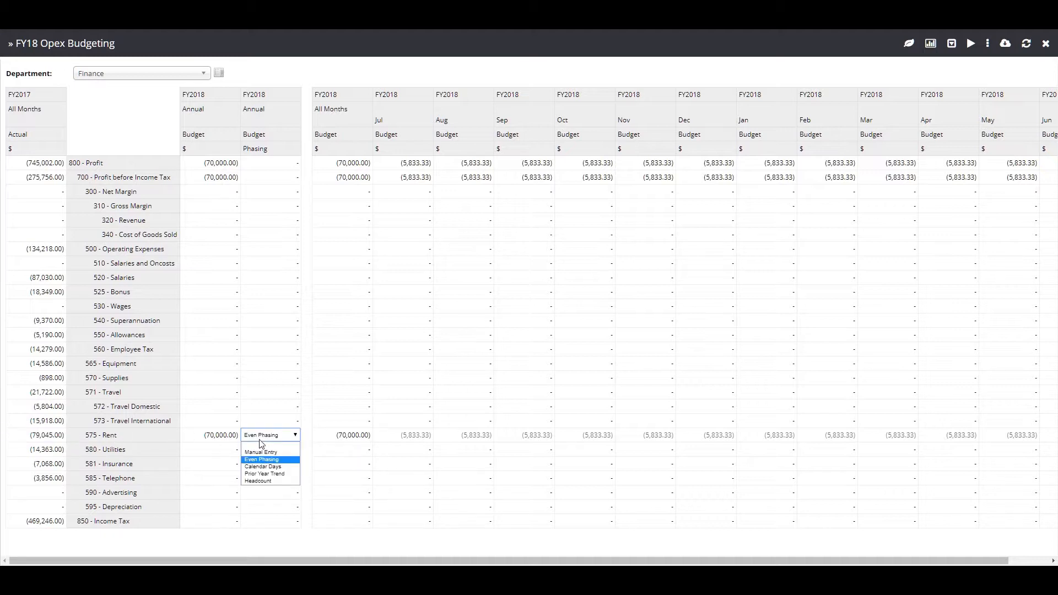
{"action": "left_click", "coordinate": [265, 474]}
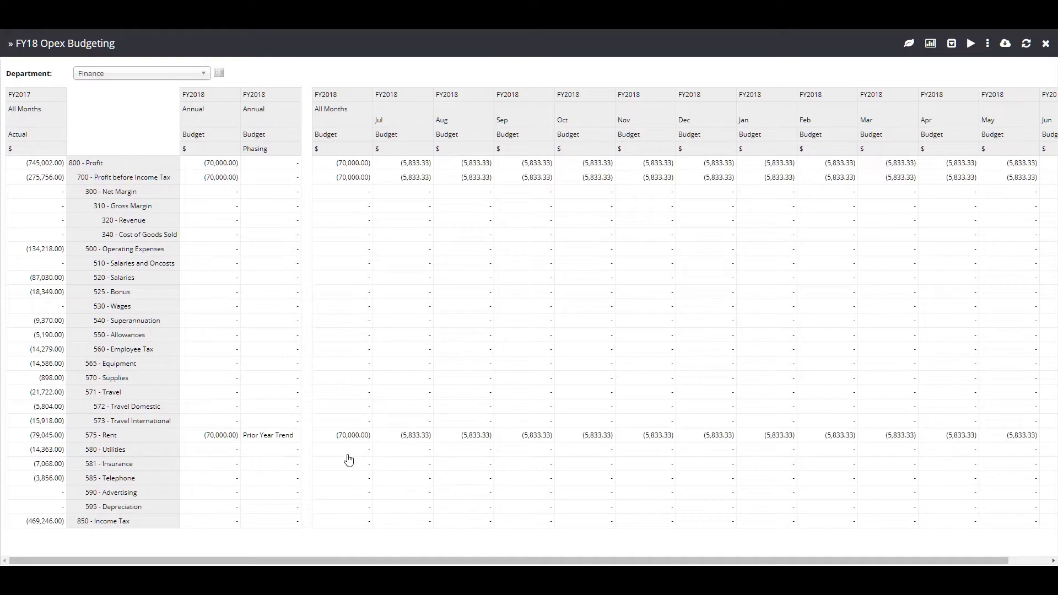
Enter 0 as the FY2018 July Budget $ value for 575 - Rent.
{"action": "left_click", "coordinate": [380, 442]}
{"action": "type", "text": "0"}
{"action": "key", "text": "Return"}
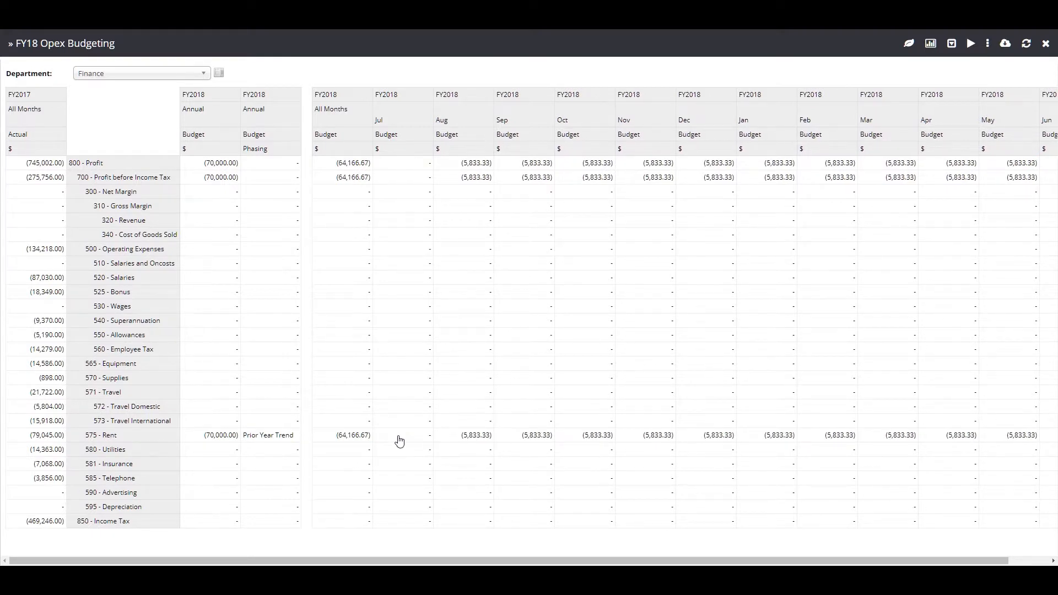
Start a formula on Rent's August Budget cell, restricting Month to the lowest elements in the Default hierarchy, Scenario to Budget and Year to FY2018.
{"action": "left_click", "coordinate": [448, 440]}
{"action": "right_click", "coordinate": [448, 440]}
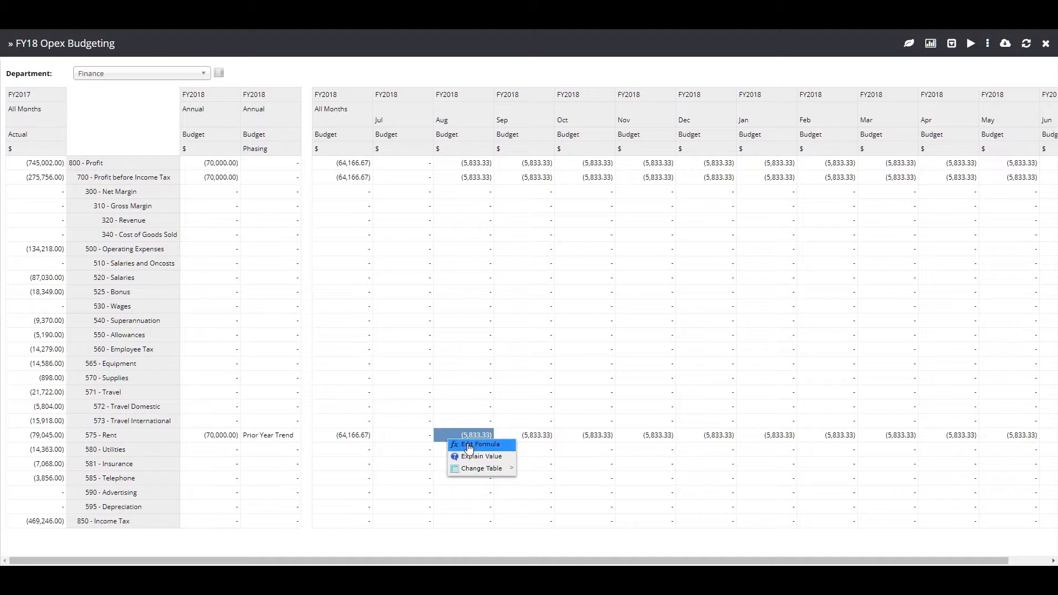
{"action": "left_click", "coordinate": [468, 446]}
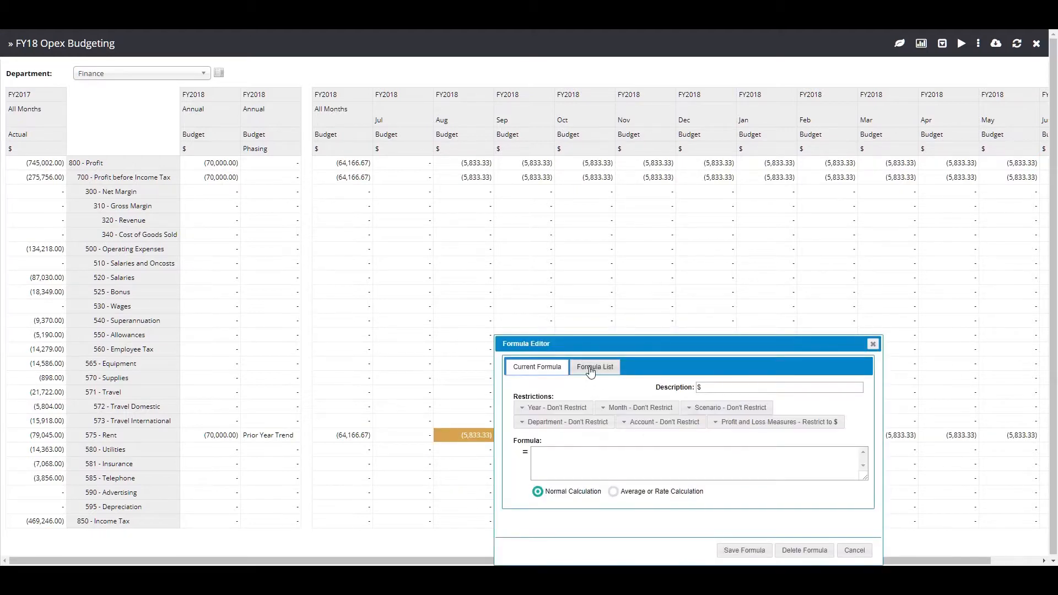
{"action": "left_click_drag", "start_coordinate": [586, 338], "coordinate": [450, 116]}
{"action": "left_click", "coordinate": [497, 182]}
{"action": "left_click", "coordinate": [509, 223]}
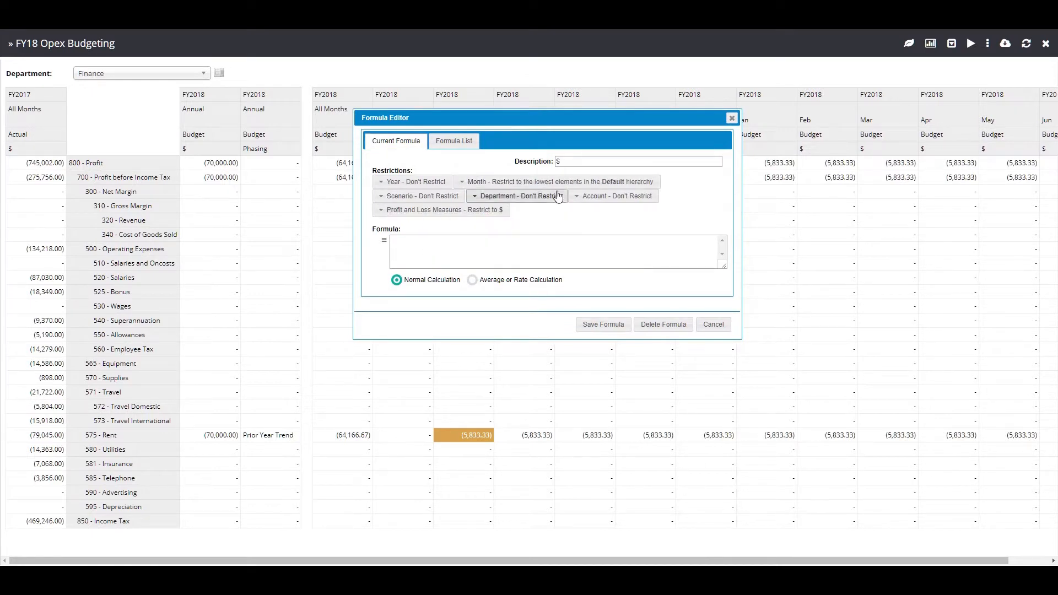
{"action": "left_click", "coordinate": [446, 202]}
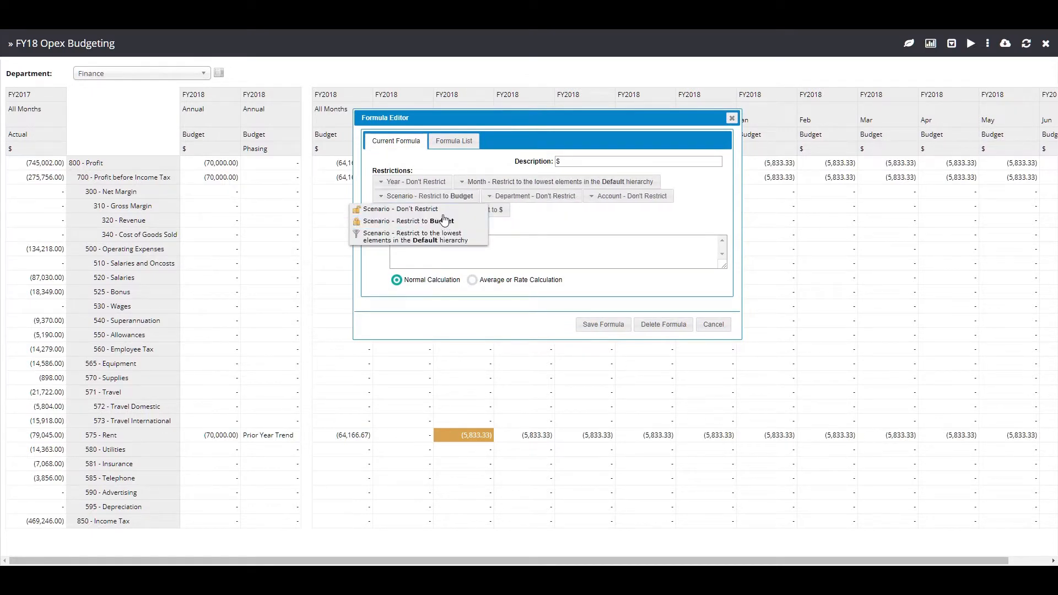
{"action": "left_click", "coordinate": [441, 219]}
{"action": "left_click", "coordinate": [426, 182]}
{"action": "left_click", "coordinate": [411, 207]}
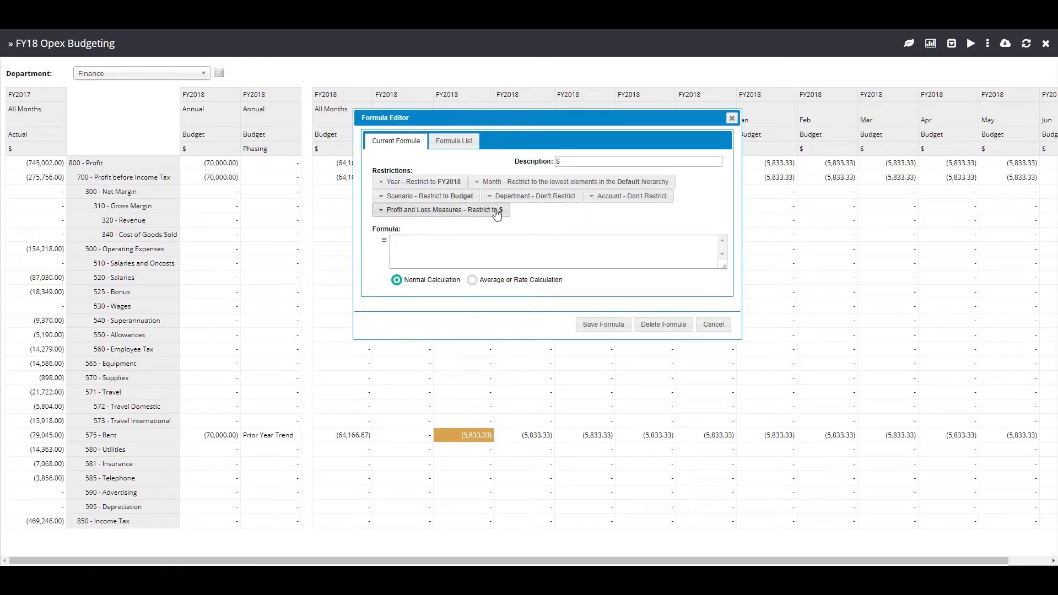
Describe the formula as Prior Year Trend and begin it with IF( ["Annual","Phasing"] = "Prior Year Trend", referencing Rent's Phasing cell.
{"action": "left_click", "coordinate": [497, 246]}
{"action": "left_click", "coordinate": [536, 157]}
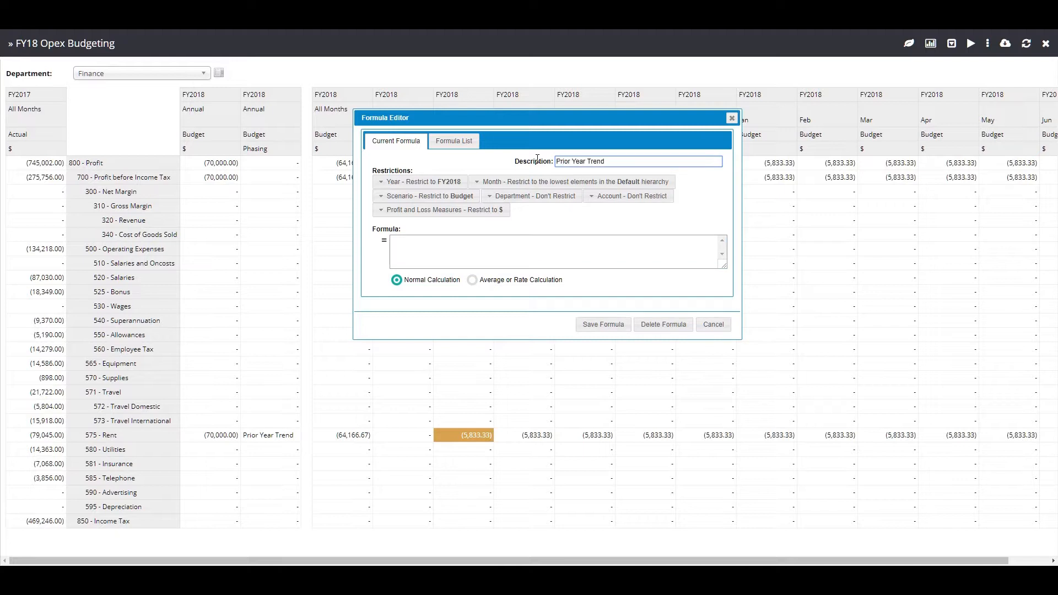
{"action": "left_click", "coordinate": [528, 251]}
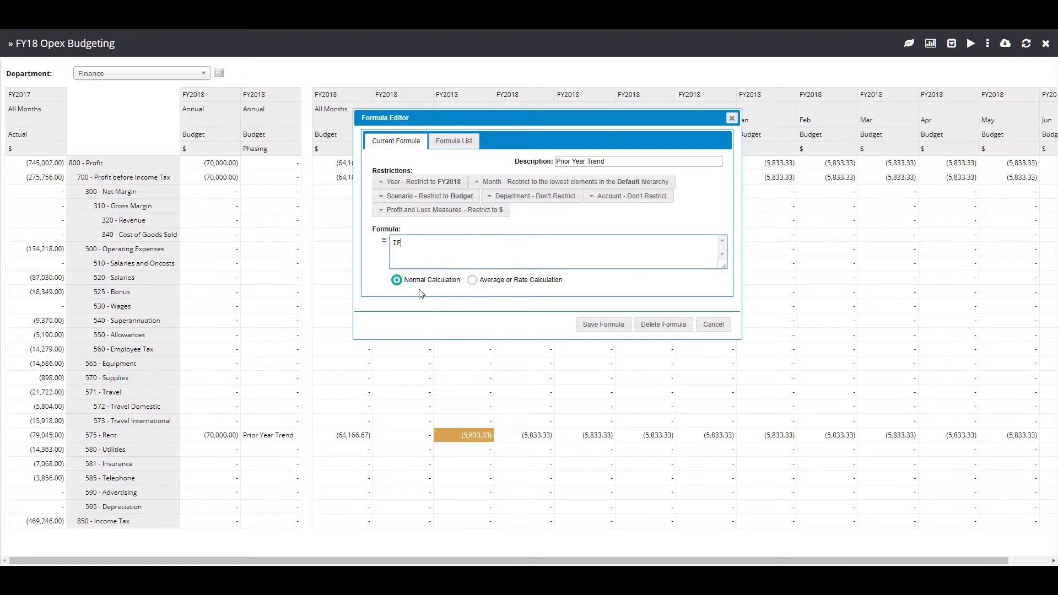
{"action": "left_click", "coordinate": [286, 436]}
{"action": "left_click", "coordinate": [534, 252]}
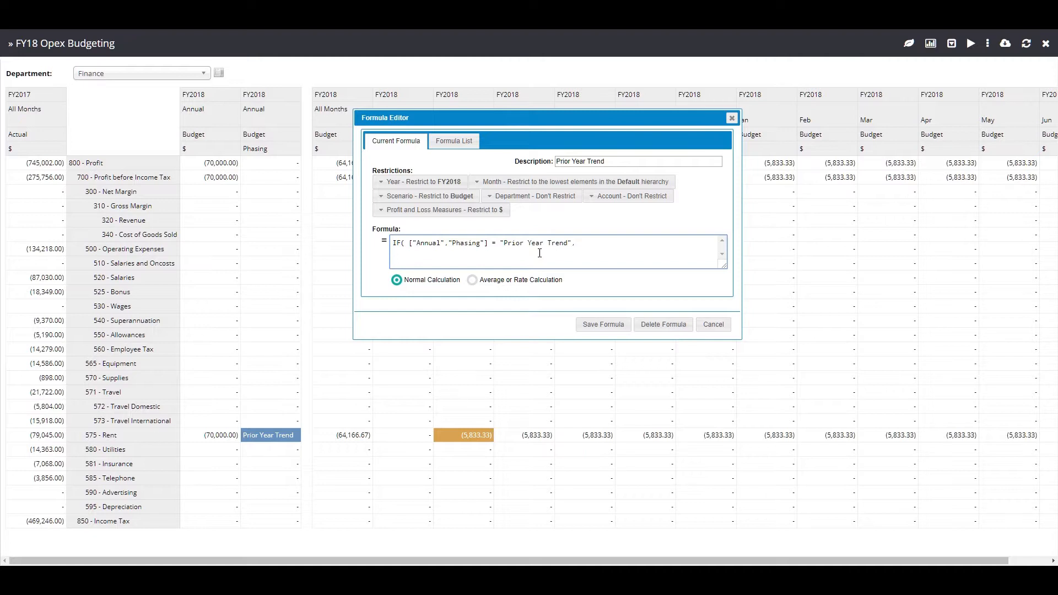
{"action": "left_click_drag", "start_coordinate": [724, 265], "coordinate": [724, 281]}
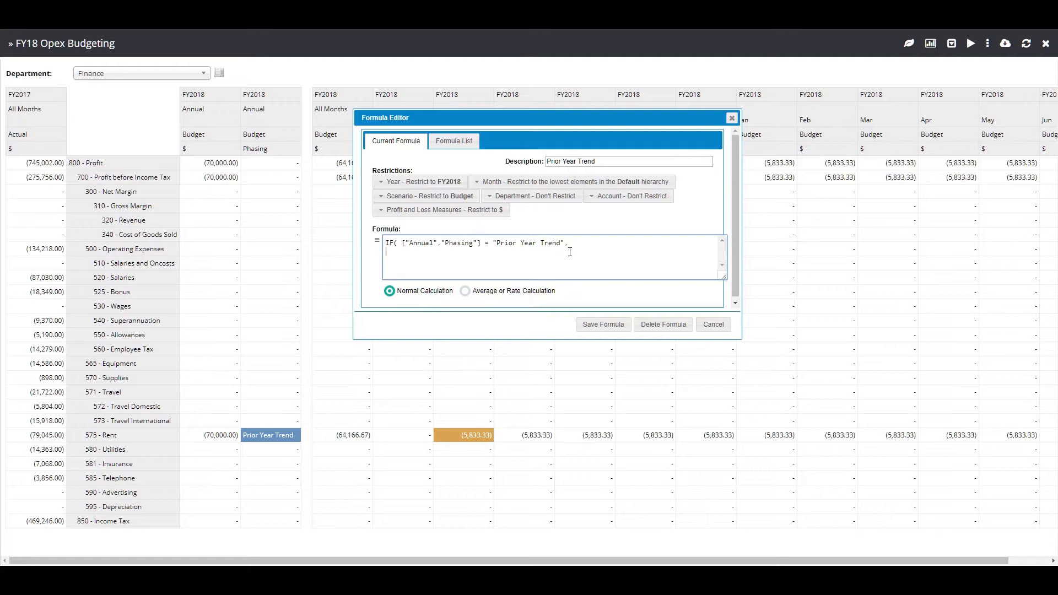
Complete the formula with LINK("Profit and Loss",["FY2017","Actual","$"]) / ["FY2017","All Months","Actual"] * ["Annual"] , CONTINUE) and save it.
{"action": "type", "text": "INK(\"Profit and Loss\",[\"FY2017\",\"Actual\",\"$\"]) / [\"FY2017\",\"All Months\",\"Actua"}
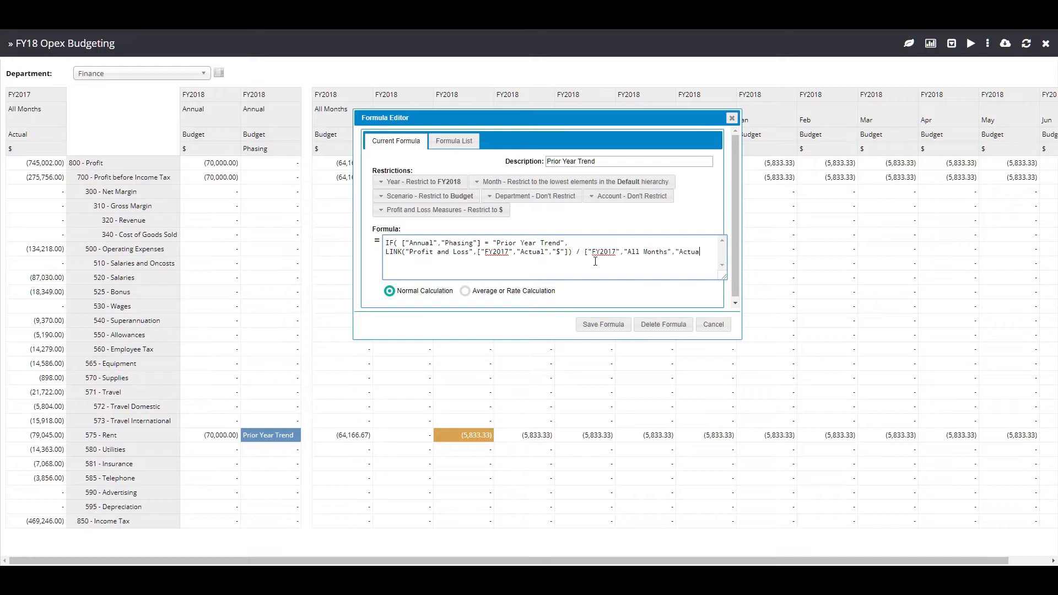
{"action": "type", "text": "]"}
{"action": "left_click_drag", "start_coordinate": [724, 279], "coordinate": [718, 280]}
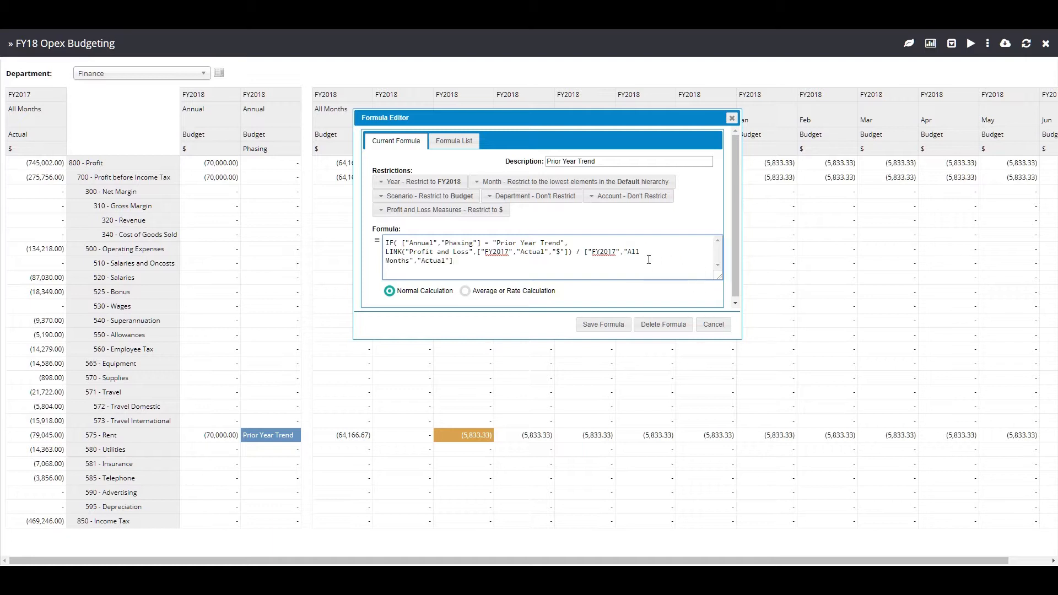
{"action": "left_click", "coordinate": [585, 252]}
{"action": "type", "text": "[\"FY2017\",\"All"}
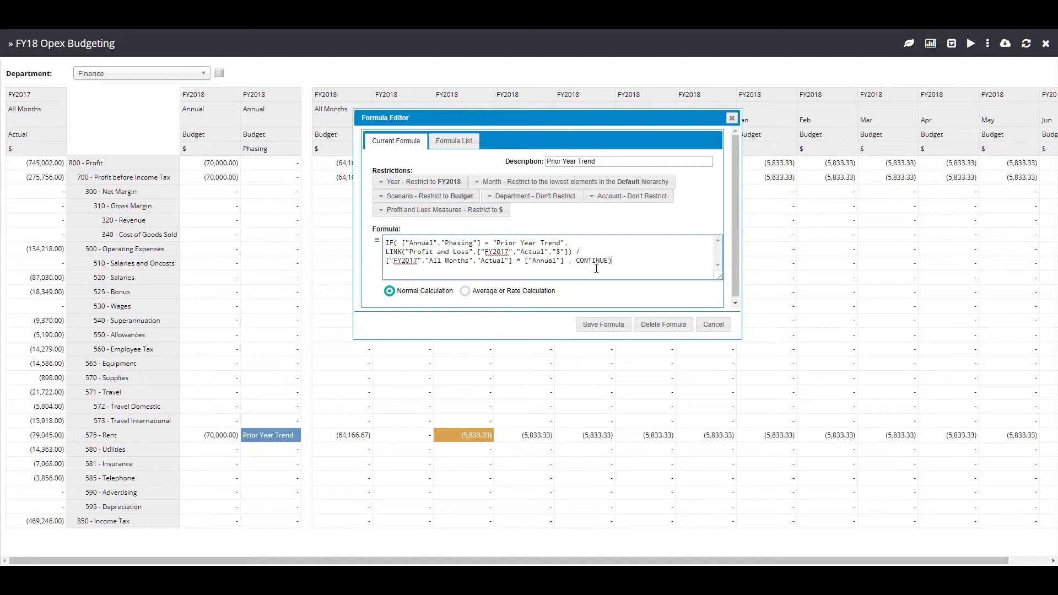
{"action": "left_click", "coordinate": [607, 331]}
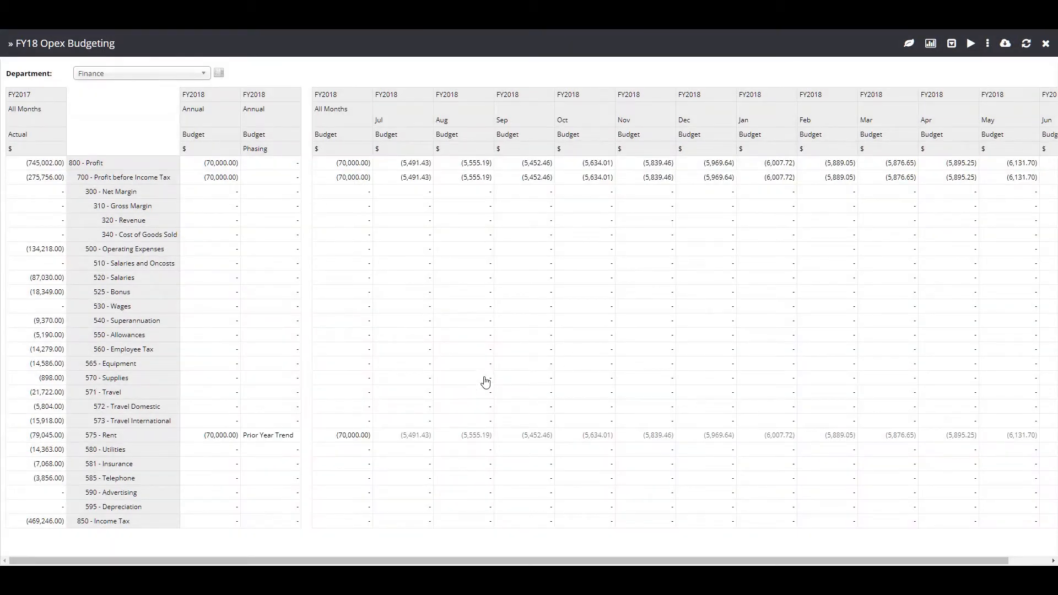
Switch Rent's Phasing to Even Phasing and back to Prior Year Trend to compare the monthly spread.
{"action": "left_click", "coordinate": [365, 437]}
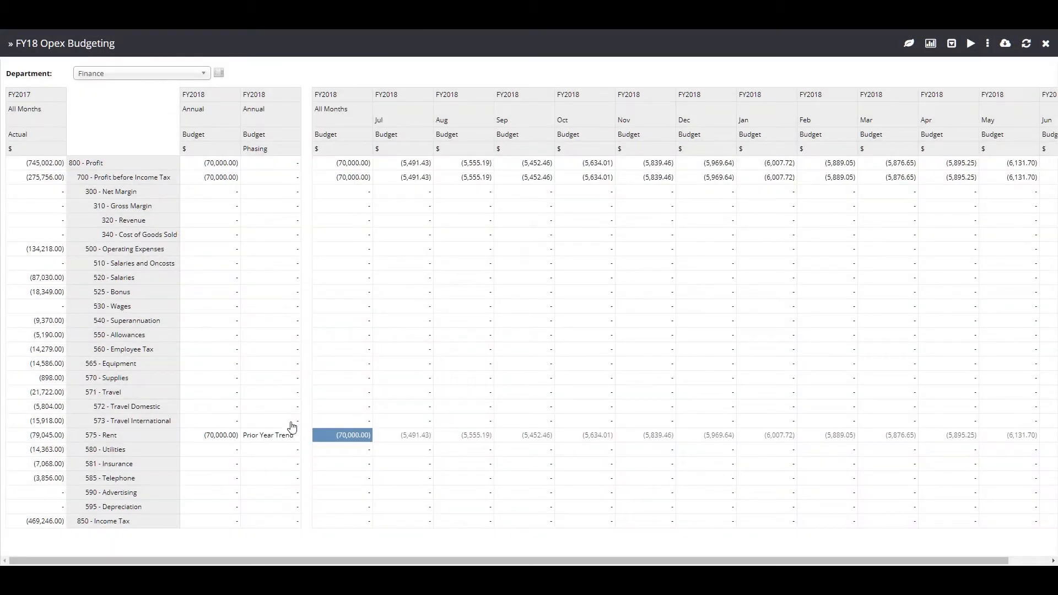
{"action": "left_click", "coordinate": [269, 436]}
{"action": "left_click", "coordinate": [272, 459]}
{"action": "left_click", "coordinate": [272, 442]}
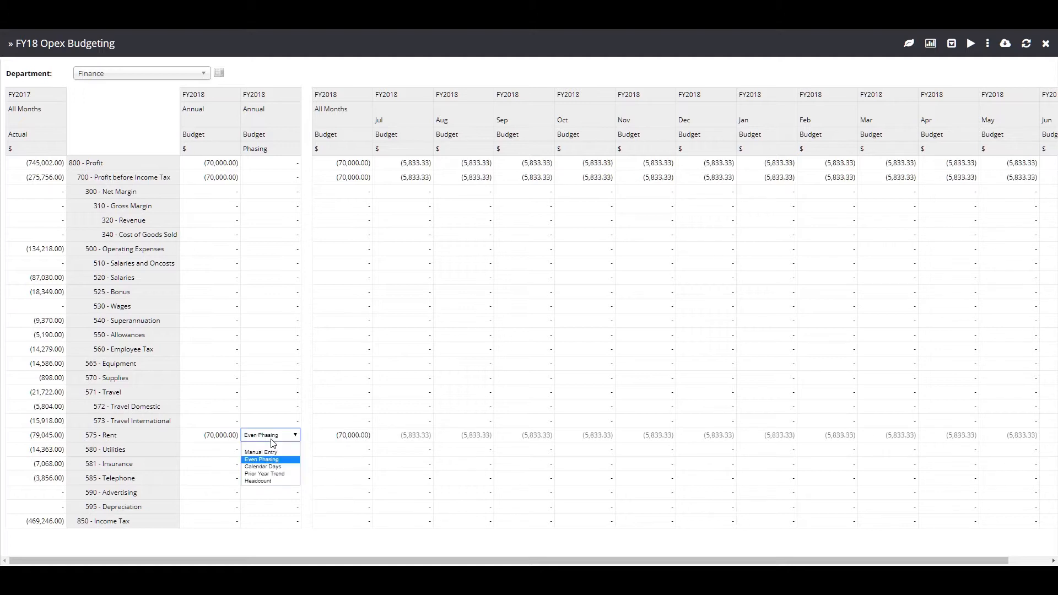
{"action": "left_click", "coordinate": [267, 474]}
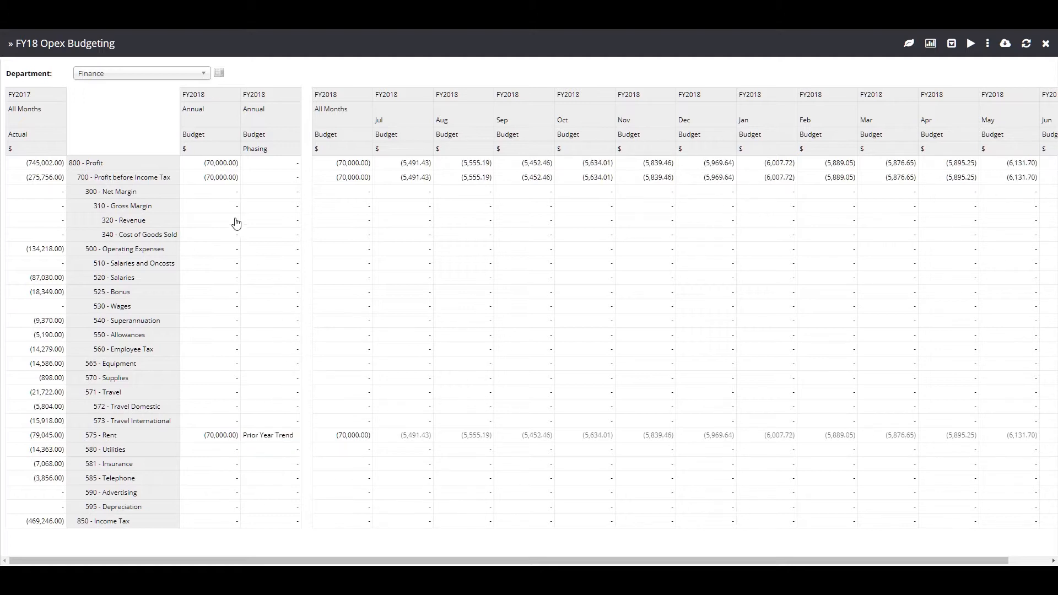
Enter 1000 as the FY2018 Annual Budget for 570 - Supplies and set its Phasing to Prior Year Trend.
{"action": "left_click", "coordinate": [198, 280]}
{"action": "left_click", "coordinate": [195, 384]}
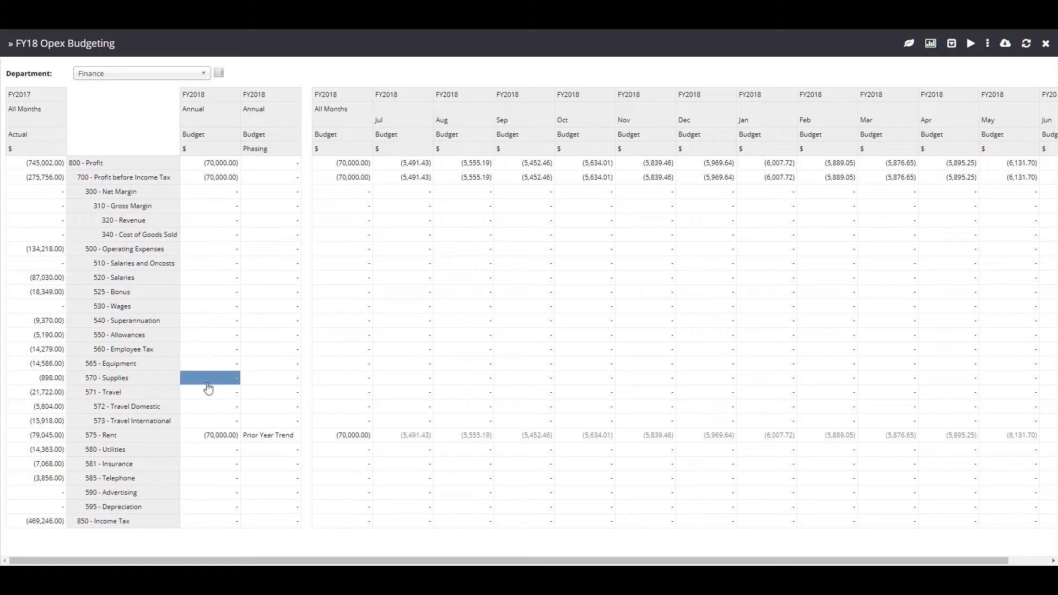
{"action": "left_click", "coordinate": [208, 383]}
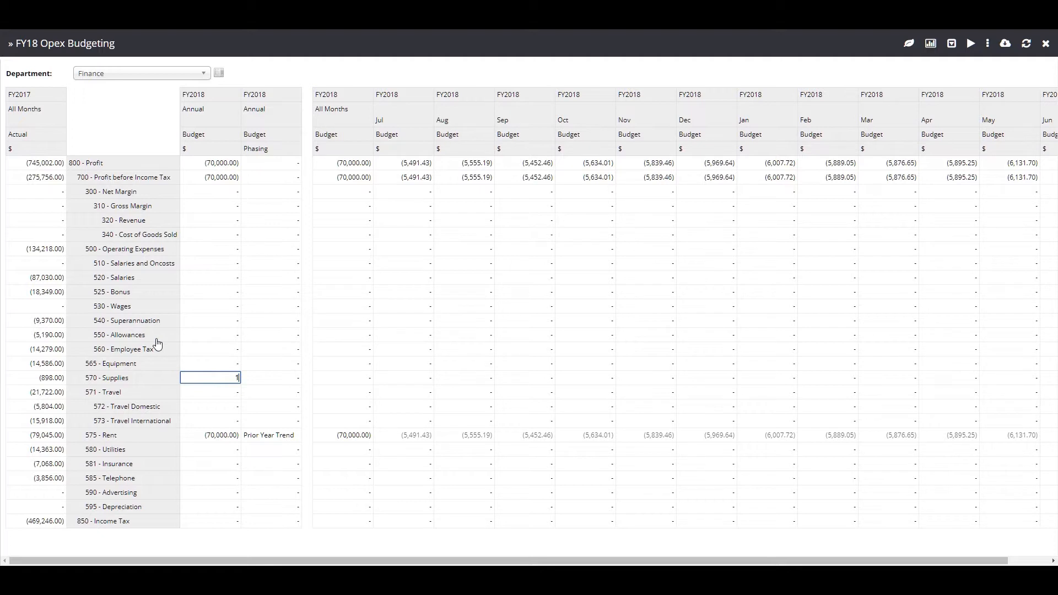
{"action": "key", "text": "Tab"}
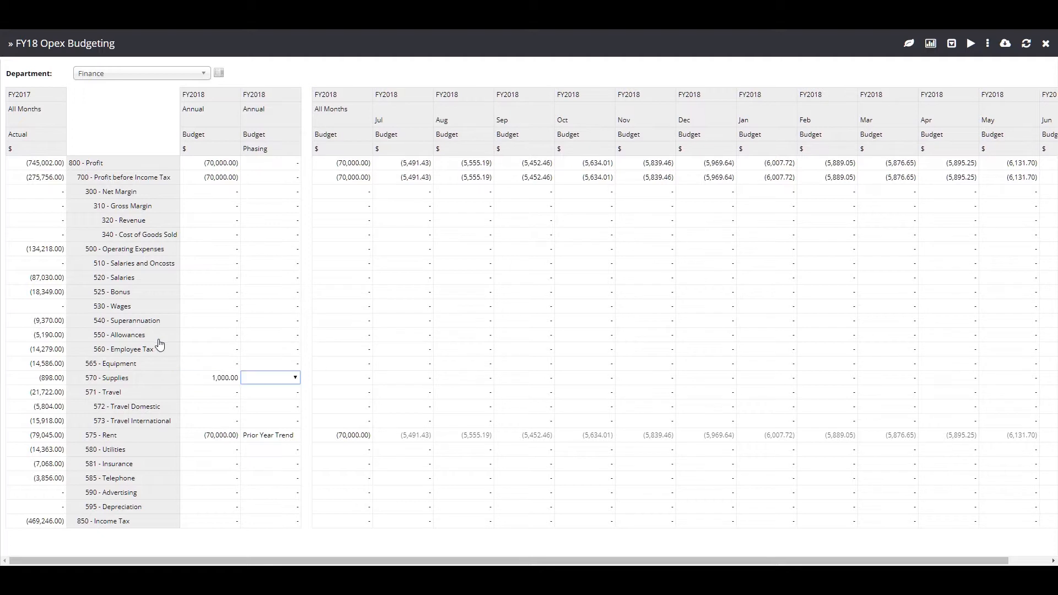
{"action": "left_click", "coordinate": [252, 378]}
{"action": "left_click", "coordinate": [266, 416]}
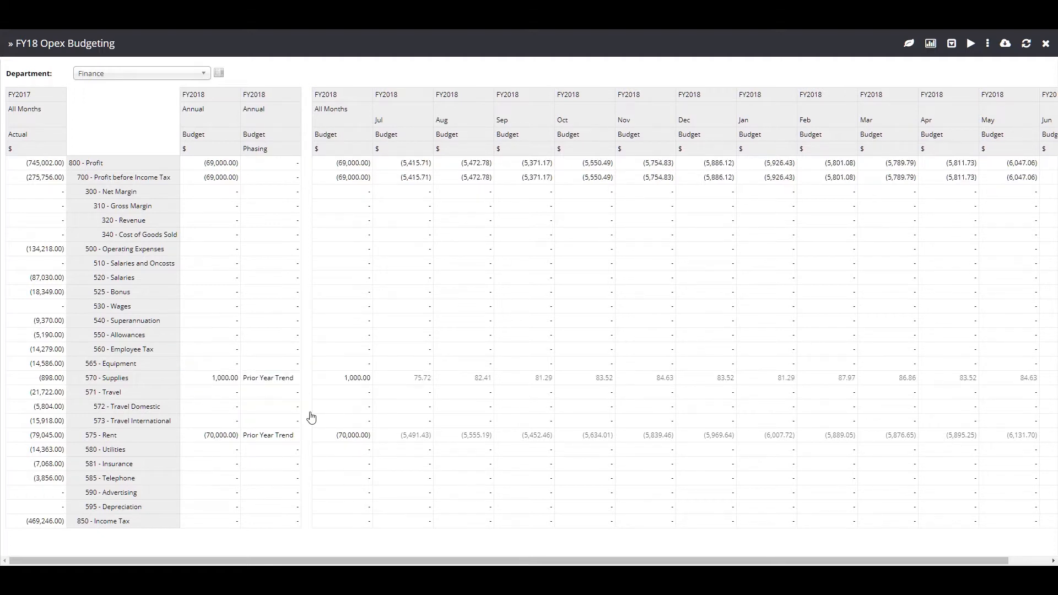
Examine the value and formula explanation for the September Budget cell of 570 - Supplies through to its result.
{"action": "left_click", "coordinate": [512, 407]}
{"action": "left_click", "coordinate": [515, 382]}
{"action": "right_click", "coordinate": [514, 379]}
{"action": "left_click", "coordinate": [539, 402]}
{"action": "left_click_drag", "start_coordinate": [698, 270], "coordinate": [707, 340]}
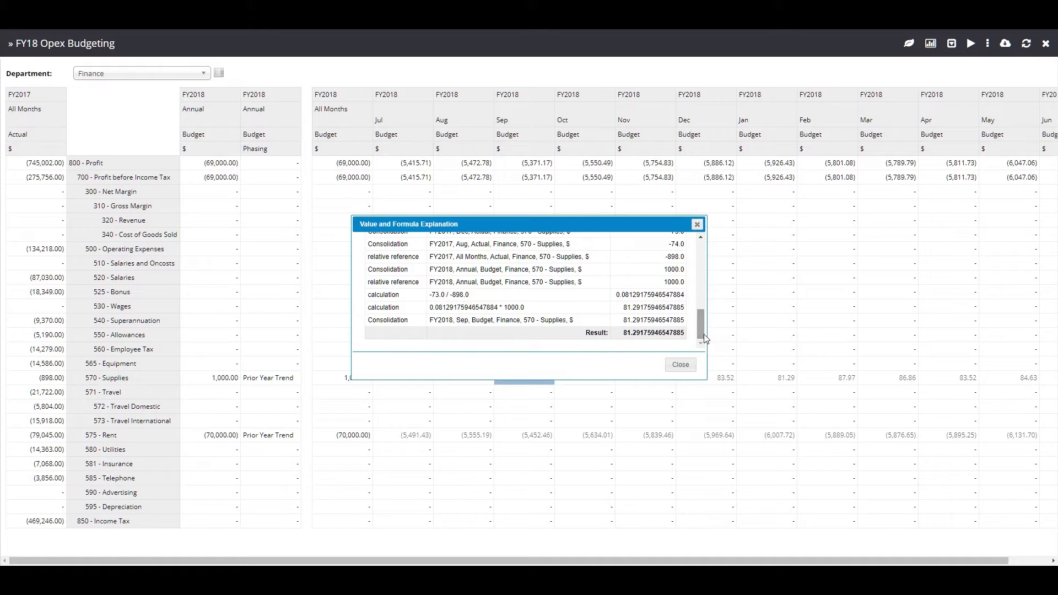
{"action": "left_click", "coordinate": [681, 365]}
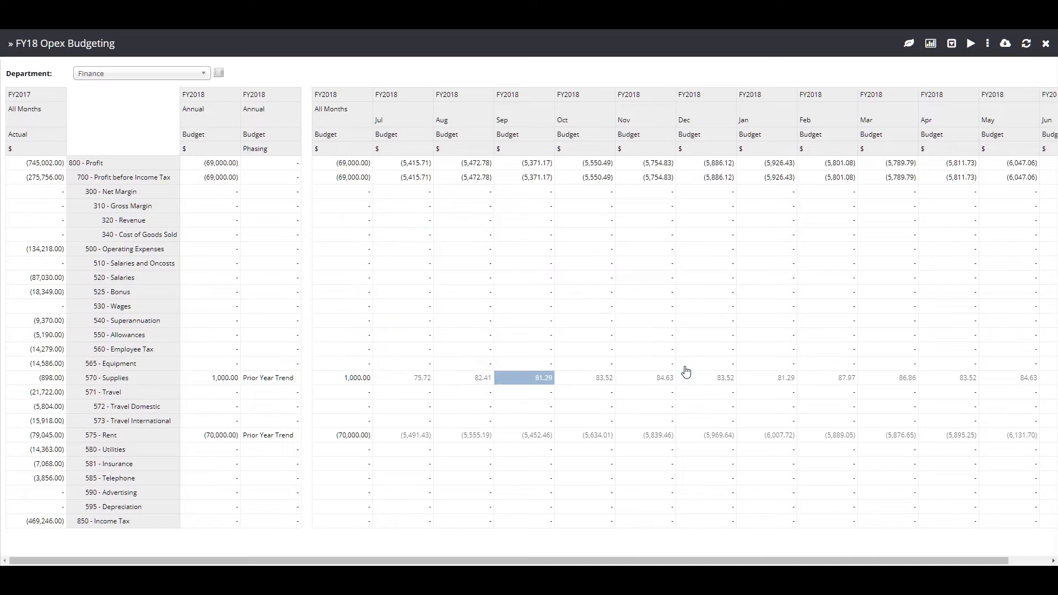
{"action": "left_click", "coordinate": [550, 336]}
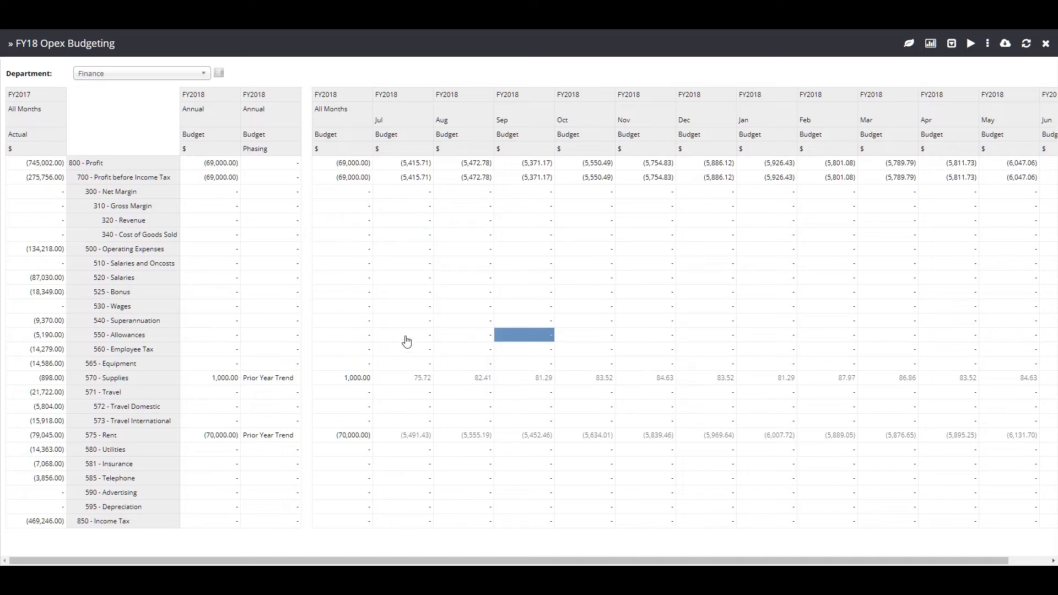
Add a custom header on the columns of the workview through Dimension Management.
{"action": "left_click", "coordinate": [910, 45]}
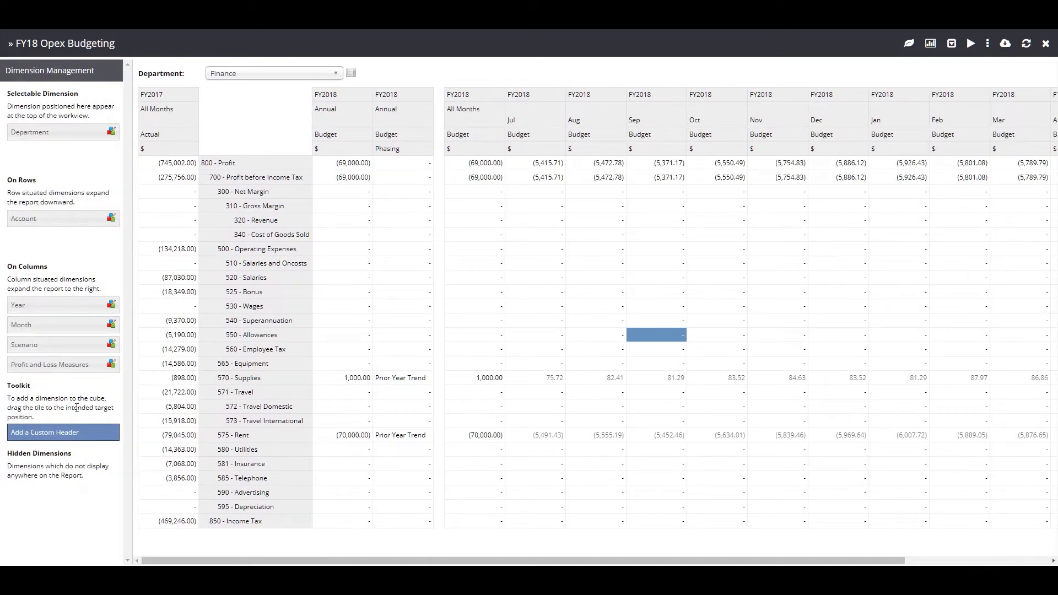
{"action": "left_click", "coordinate": [84, 434]}
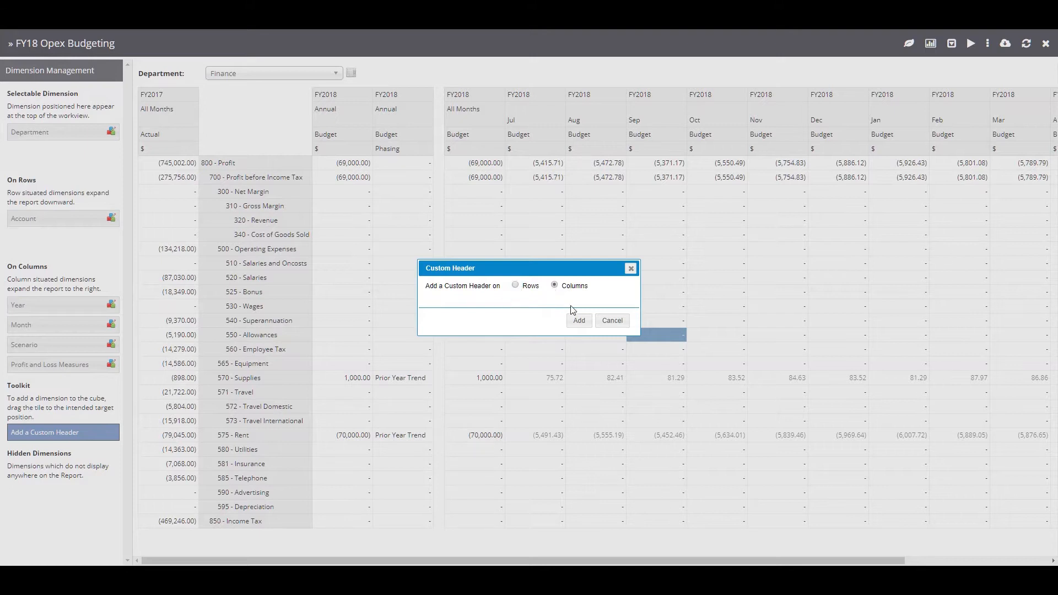
{"action": "left_click", "coordinate": [579, 320]}
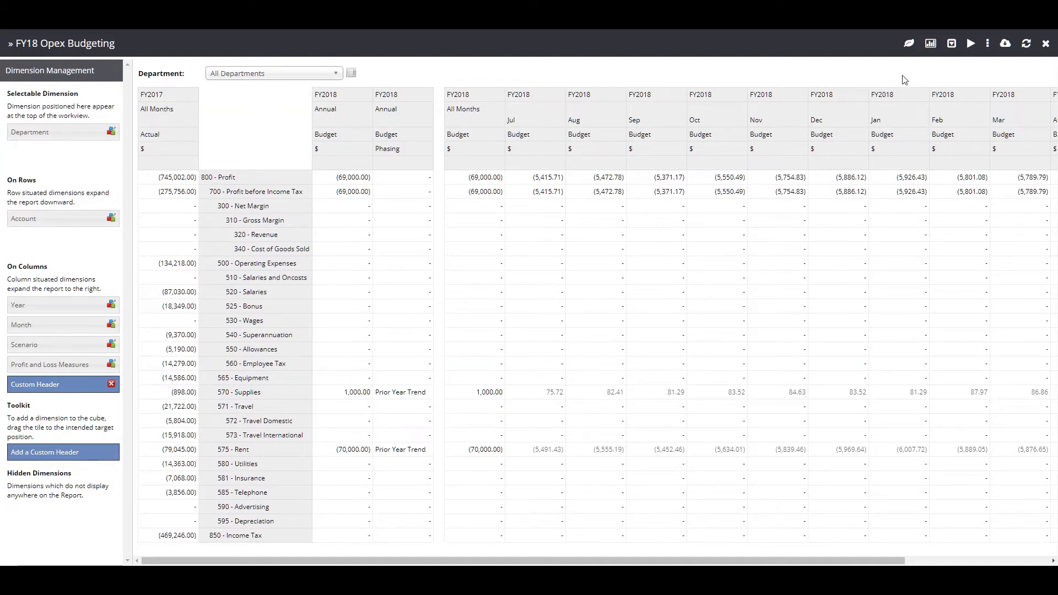
{"action": "left_click", "coordinate": [909, 44]}
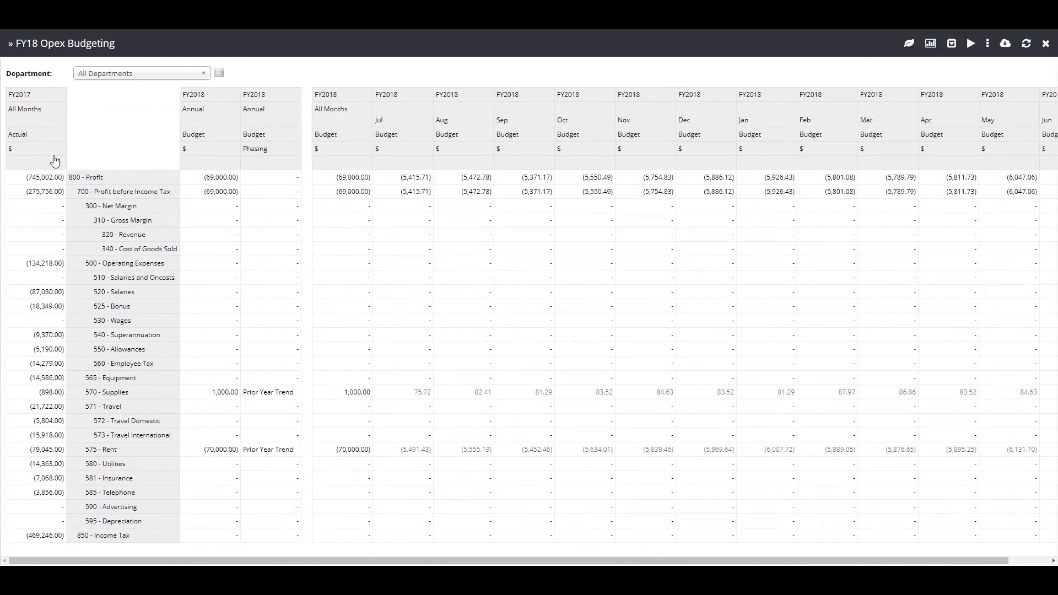
Set the custom heading of the FY2017 Actual column to LY Actual and of the FY2018 Annual Budget $ column to Phasing Amount.
{"action": "left_click", "coordinate": [36, 164]}
{"action": "double_click", "coordinate": [37, 165]}
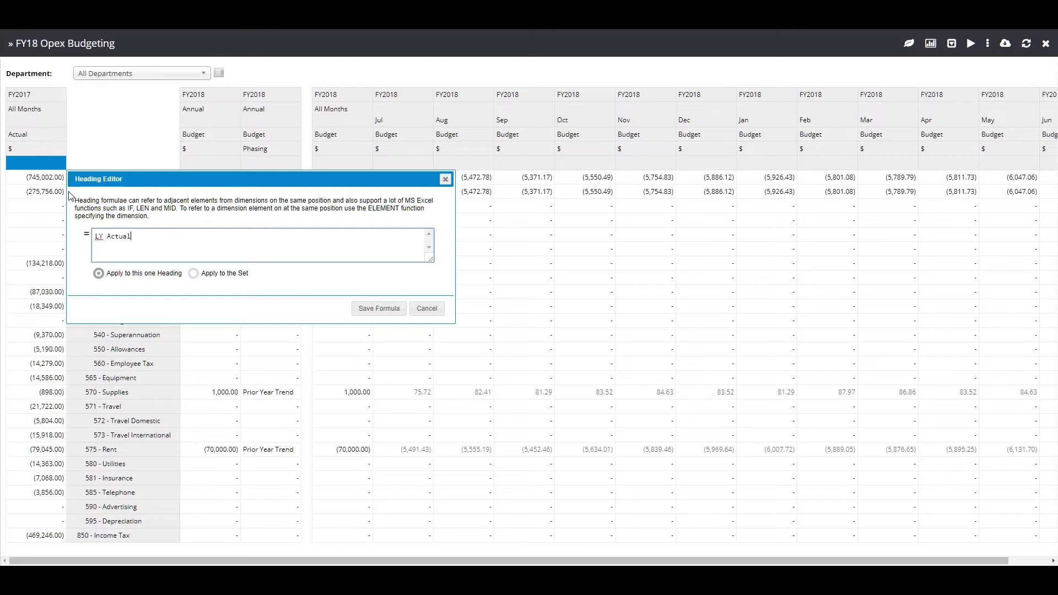
{"action": "left_click", "coordinate": [379, 308]}
{"action": "double_click", "coordinate": [218, 164]}
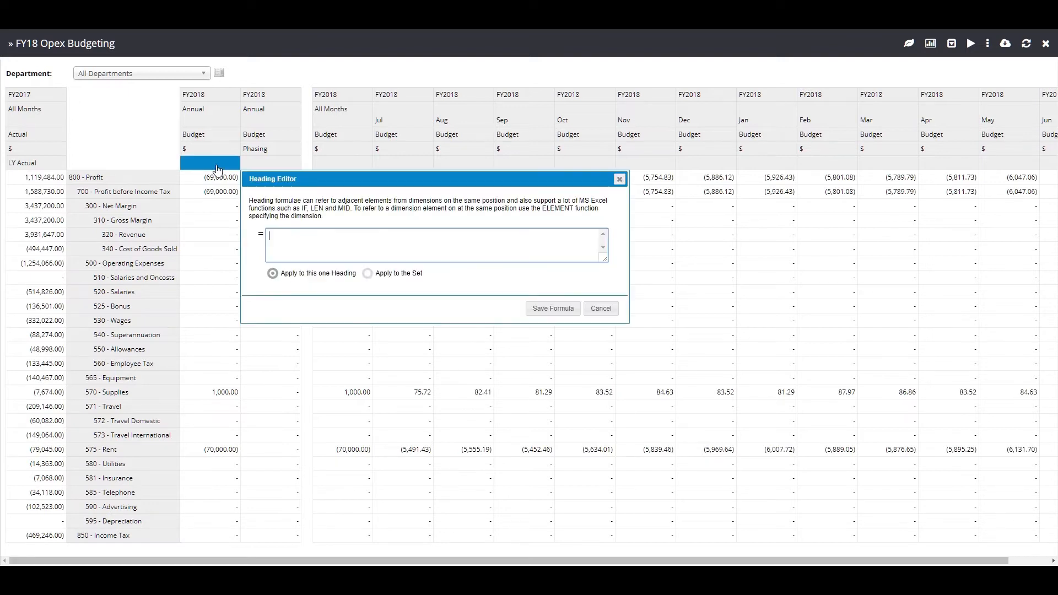
{"action": "type", "text": "Phasing Amount"}
{"action": "key", "text": "Return"}
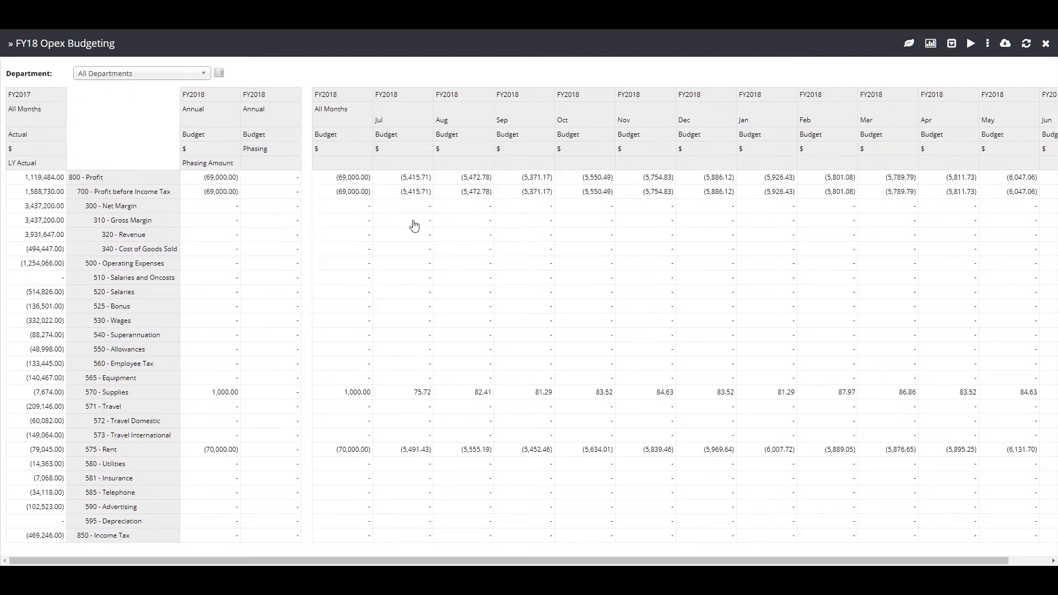
Set the custom heading of the Annual Phasing column to Phasing Method and of the FY2018 All Months column to FY Budget.
{"action": "double_click", "coordinate": [270, 163]}
{"action": "type", "text": "Phasing Method"}
{"action": "key", "text": "Return"}
{"action": "double_click", "coordinate": [342, 163]}
{"action": "type", "text": "FY Budget"}
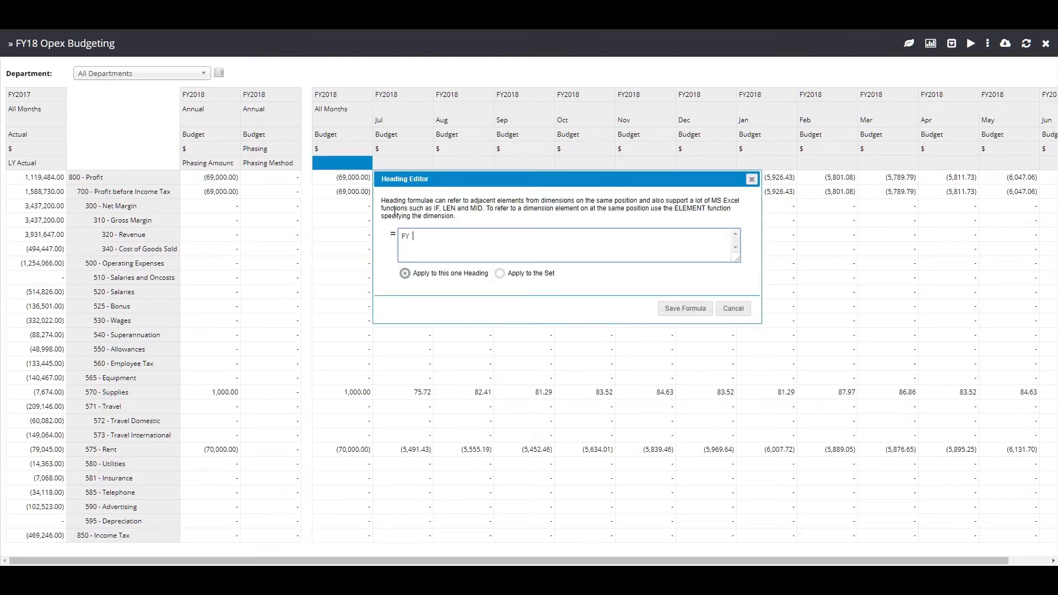
{"action": "key", "text": "Return"}
Set the custom headings of the July, August and September columns to Jul Bud, Aug Bud and Sep Bud.
{"action": "double_click", "coordinate": [423, 164]}
{"action": "type", "text": "Jul Bud"}
{"action": "key", "text": "Return"}
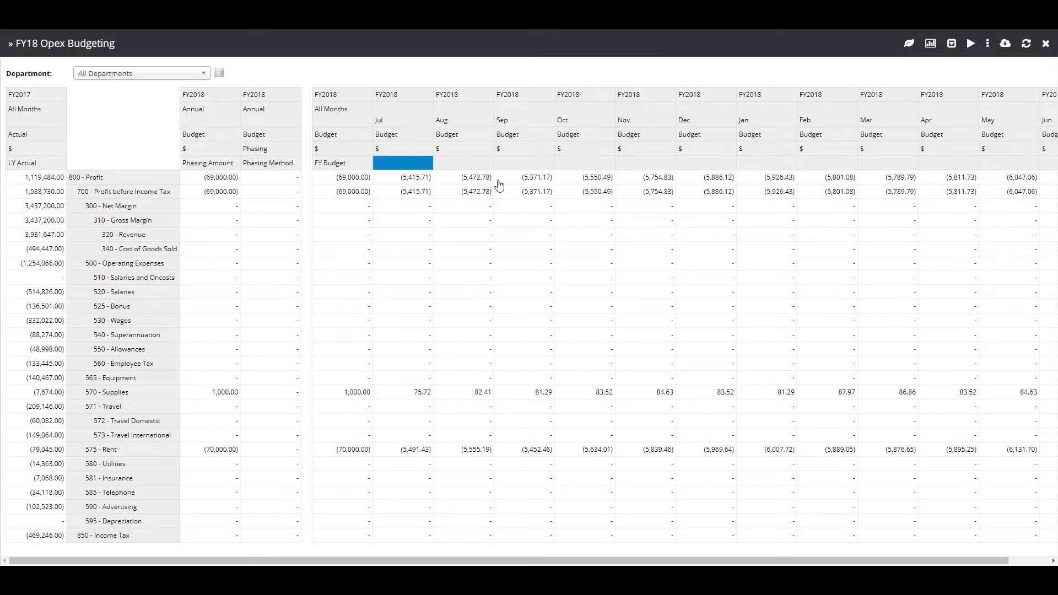
{"action": "double_click", "coordinate": [464, 163]}
{"action": "type", "text": "Aug Bud"}
{"action": "key", "text": "Return"}
{"action": "double_click", "coordinate": [524, 163]}
{"action": "type", "text": "Sep Bud"}
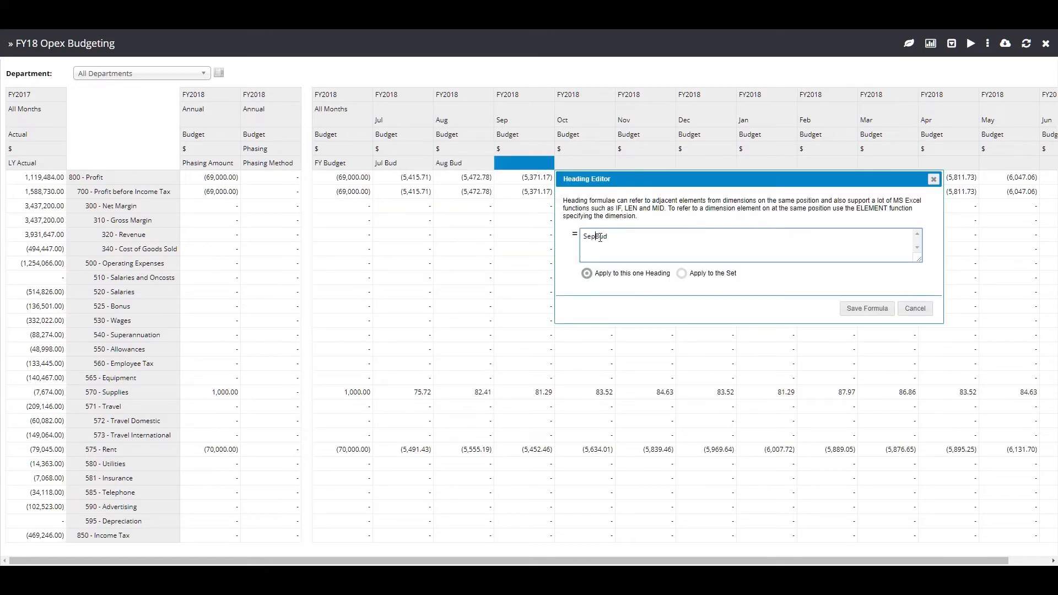
{"action": "key", "text": "Return"}
Set the custom headings of the October, November and December columns to Oct Bud, Nov Bud and Dec Bud.
{"action": "double_click", "coordinate": [584, 163]}
{"action": "type", "text": "Oct Bu"}
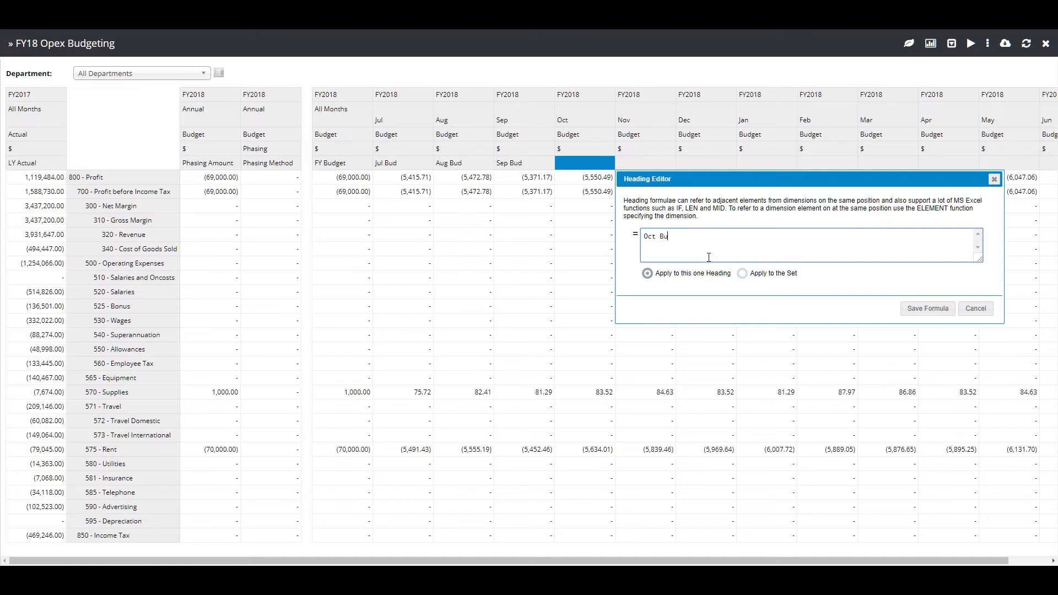
{"action": "type", "text": "d"}
{"action": "key", "text": "Return"}
{"action": "double_click", "coordinate": [645, 164]}
{"action": "type", "text": "Nov Bud"}
{"action": "key", "text": "Return"}
{"action": "double_click", "coordinate": [706, 163]}
{"action": "type", "text": "Dec Bud"}
{"action": "key", "text": "Return"}
Set the custom headings of the January, February and March columns to Jan Bud, Feb Bud and Mar Bud.
{"action": "double_click", "coordinate": [768, 165]}
{"action": "type", "text": "Jan Bud"}
{"action": "key", "text": "Return"}
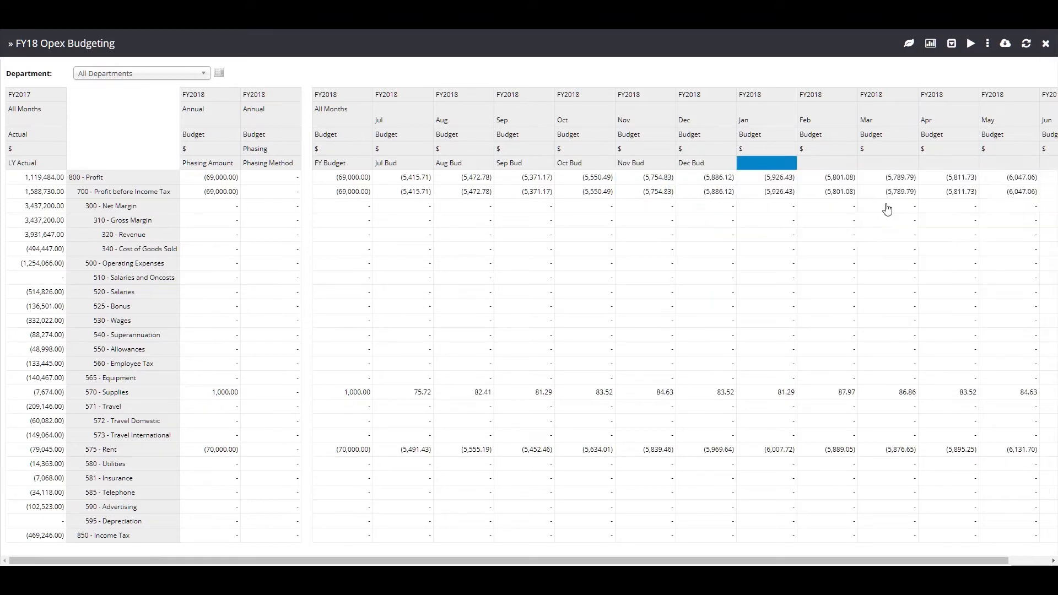
{"action": "double_click", "coordinate": [826, 163]}
{"action": "type", "text": "Feb Bud"}
{"action": "key", "text": "Return"}
{"action": "double_click", "coordinate": [893, 163]}
{"action": "type", "text": "Mar Bud"}
{"action": "key", "text": "Return"}
Set the custom headings of the April, May and June columns to Apr Bud, May Bud and Jun Bud.
{"action": "double_click", "coordinate": [937, 163]}
{"action": "type", "text": "Apr Bud"}
{"action": "key", "text": "Return"}
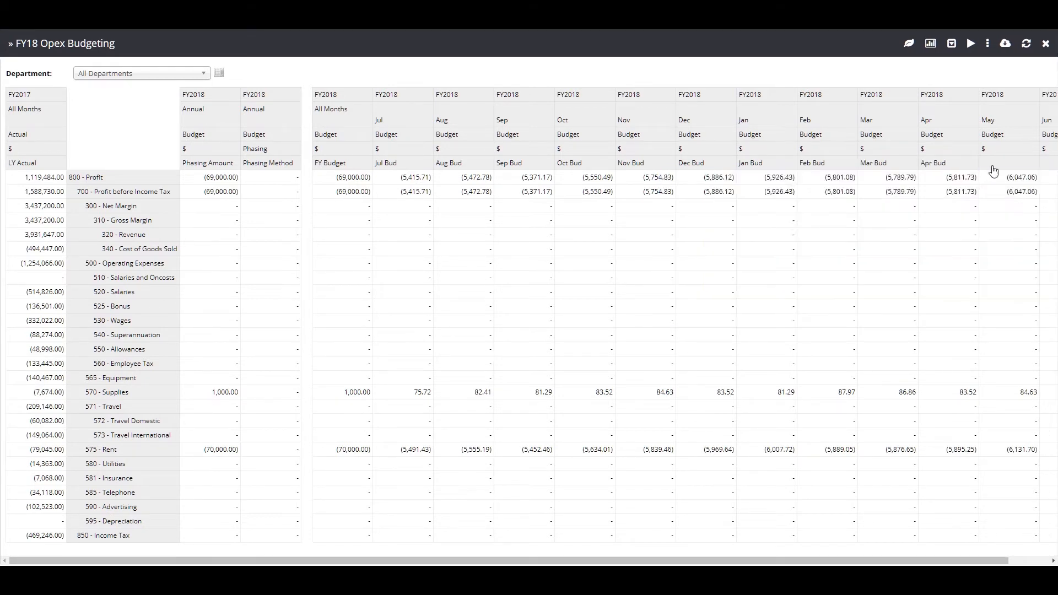
{"action": "double_click", "coordinate": [992, 165]}
{"action": "type", "text": "May Bud"}
{"action": "key", "text": "Return"}
Add the Hide Dimension Headers instruction to the Year dimension's FY2017 set and save it.
{"action": "left_click", "coordinate": [53, 96]}
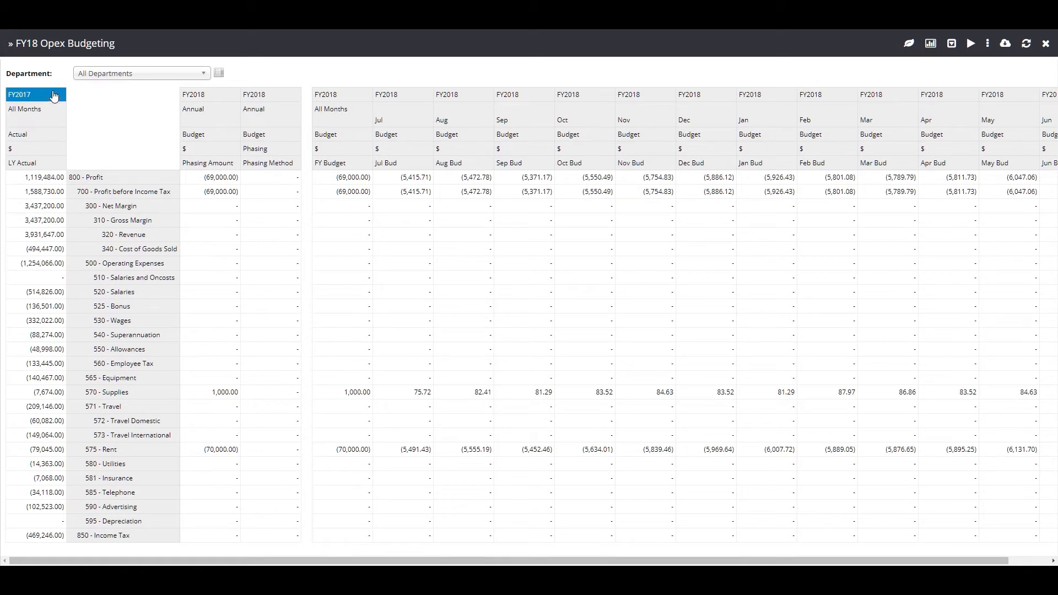
{"action": "double_click", "coordinate": [54, 96]}
{"action": "left_click", "coordinate": [569, 408]}
{"action": "scroll", "coordinate": [573, 336], "scroll_direction": "down", "scroll_amount": 5}
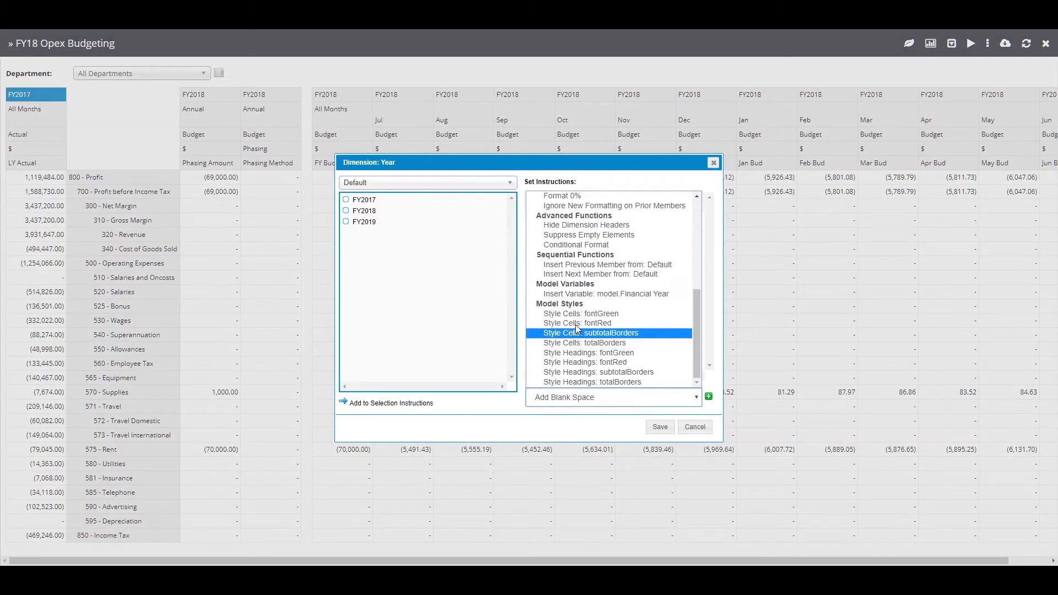
{"action": "left_click", "coordinate": [586, 225]}
{"action": "left_click", "coordinate": [709, 396]}
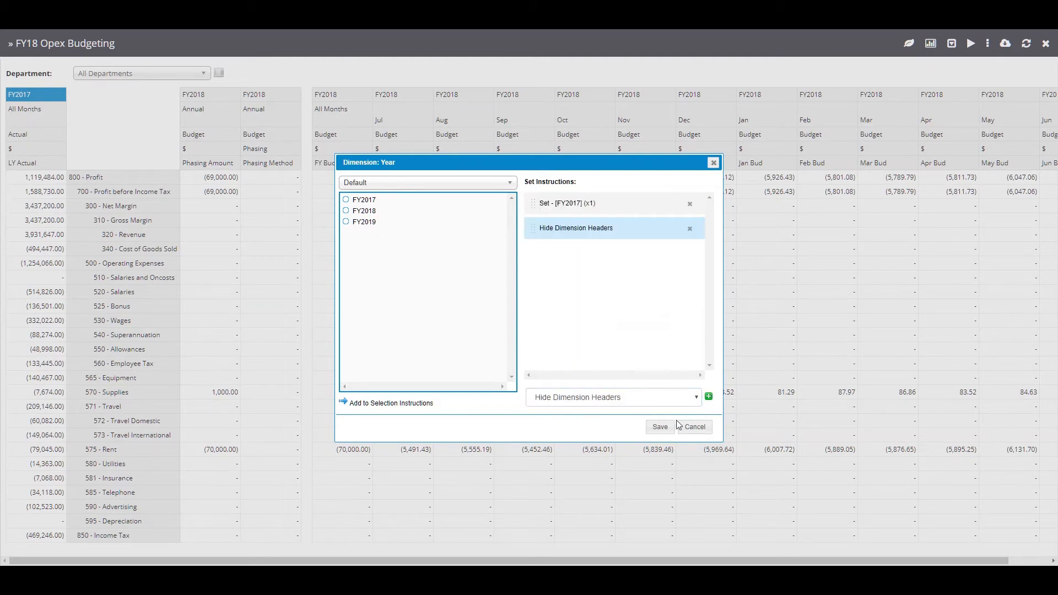
{"action": "left_click", "coordinate": [660, 427]}
Add the Hide Dimension Headers instruction to the Month dimension's All Months set and save it.
{"action": "left_click", "coordinate": [281, 99]}
{"action": "double_click", "coordinate": [52, 104]}
{"action": "left_click", "coordinate": [559, 399]}
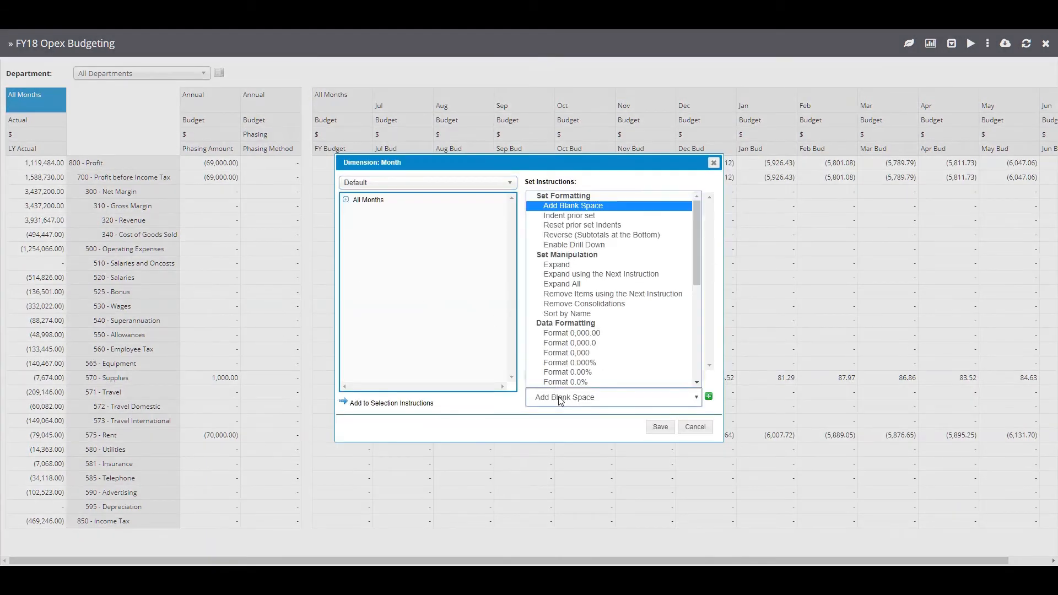
{"action": "scroll", "coordinate": [557, 303], "scroll_direction": "down", "scroll_amount": 5}
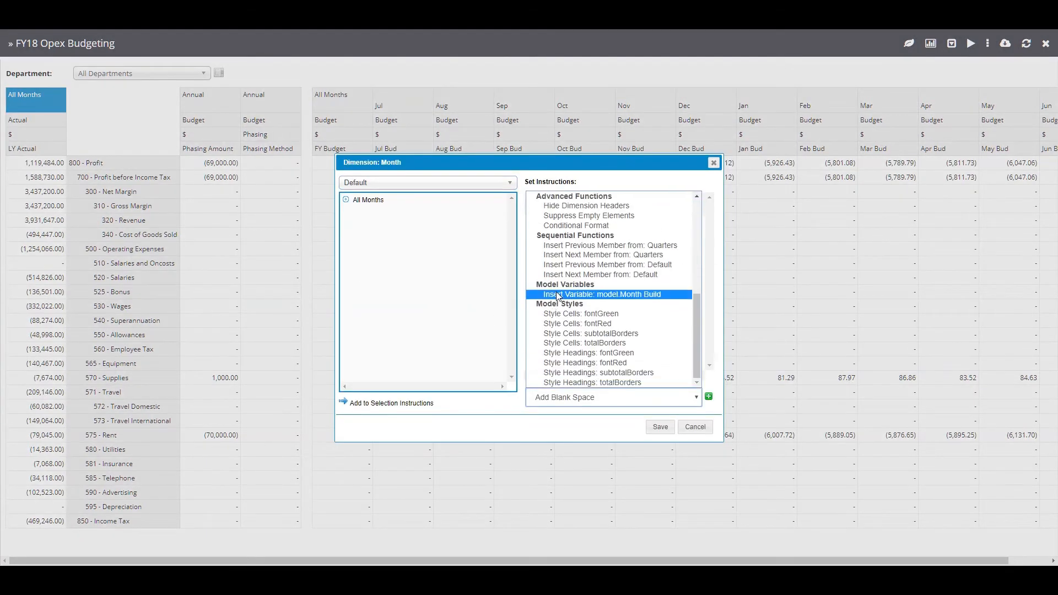
{"action": "left_click", "coordinate": [558, 213]}
{"action": "left_click", "coordinate": [709, 396]}
{"action": "left_click", "coordinate": [662, 428]}
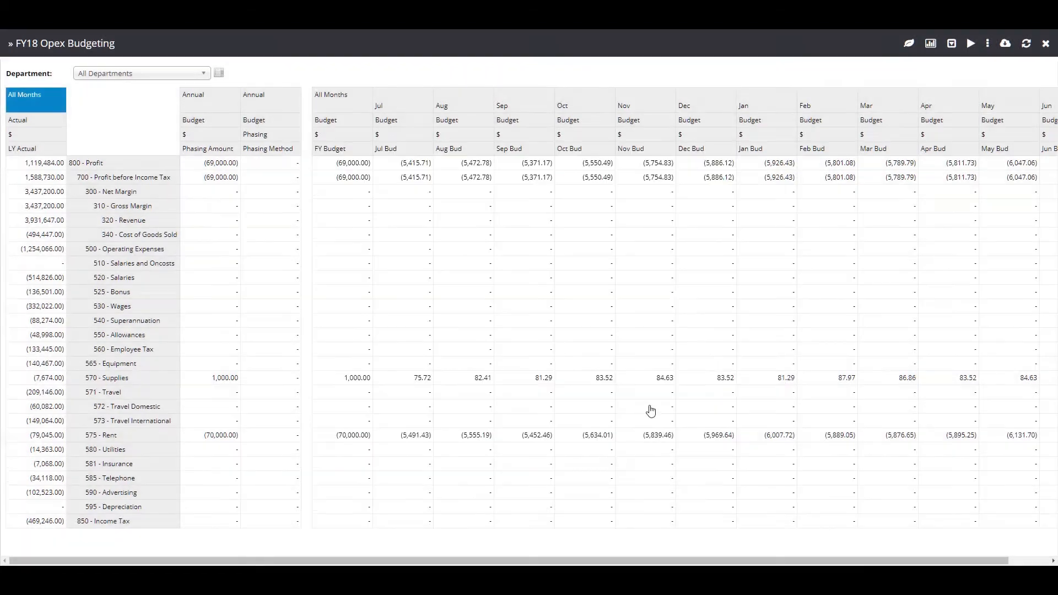
Add the Hide Dimension Headers instruction to the Scenario dimension's Actual set and save it.
{"action": "double_click", "coordinate": [57, 97]}
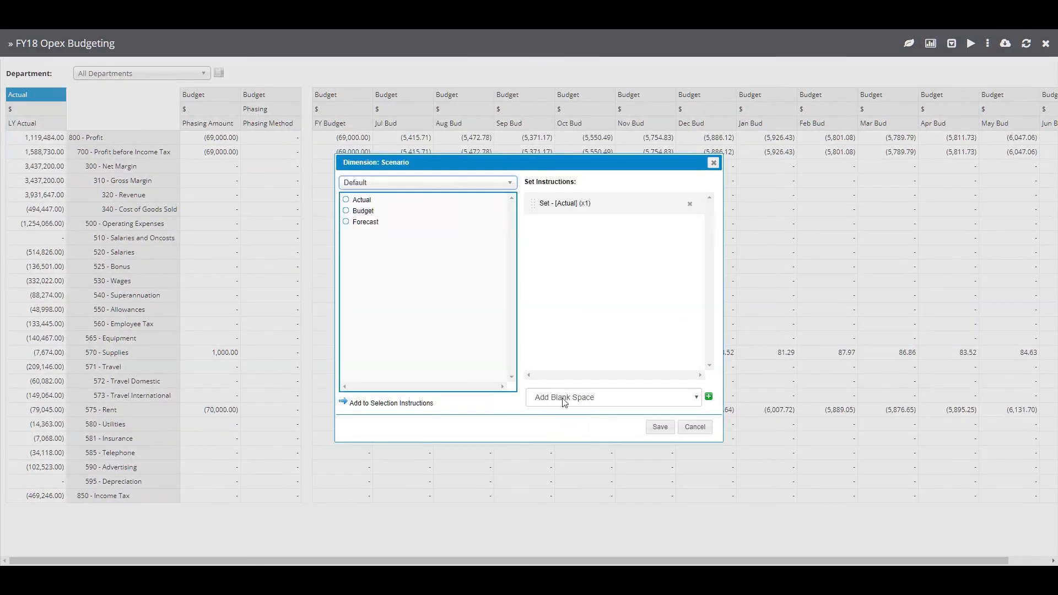
{"action": "left_click", "coordinate": [591, 407]}
{"action": "scroll", "coordinate": [606, 353], "scroll_direction": "down", "scroll_amount": 3}
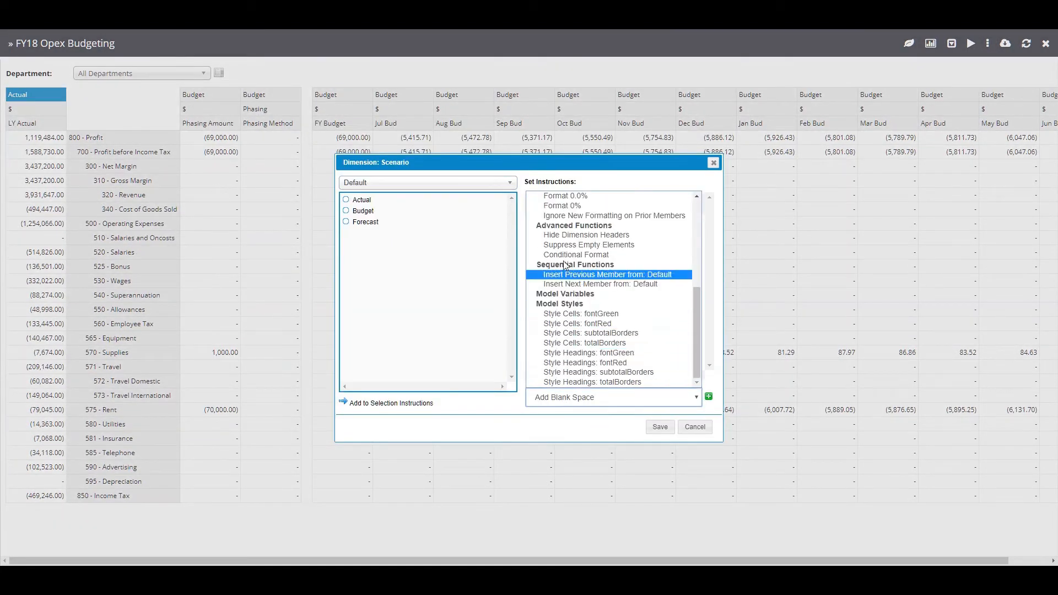
{"action": "left_click", "coordinate": [561, 235]}
{"action": "left_click", "coordinate": [709, 397]}
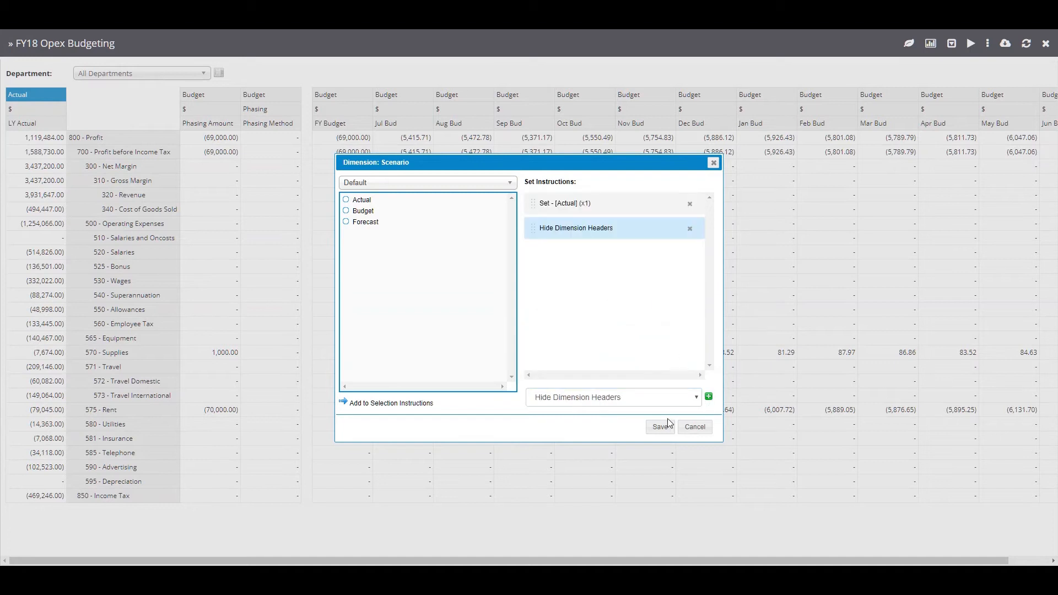
{"action": "left_click", "coordinate": [660, 427]}
Add the Hide Dimension Headers instruction to the Profit and Loss Measures dimension's $ set and save it.
{"action": "left_click", "coordinate": [53, 99]}
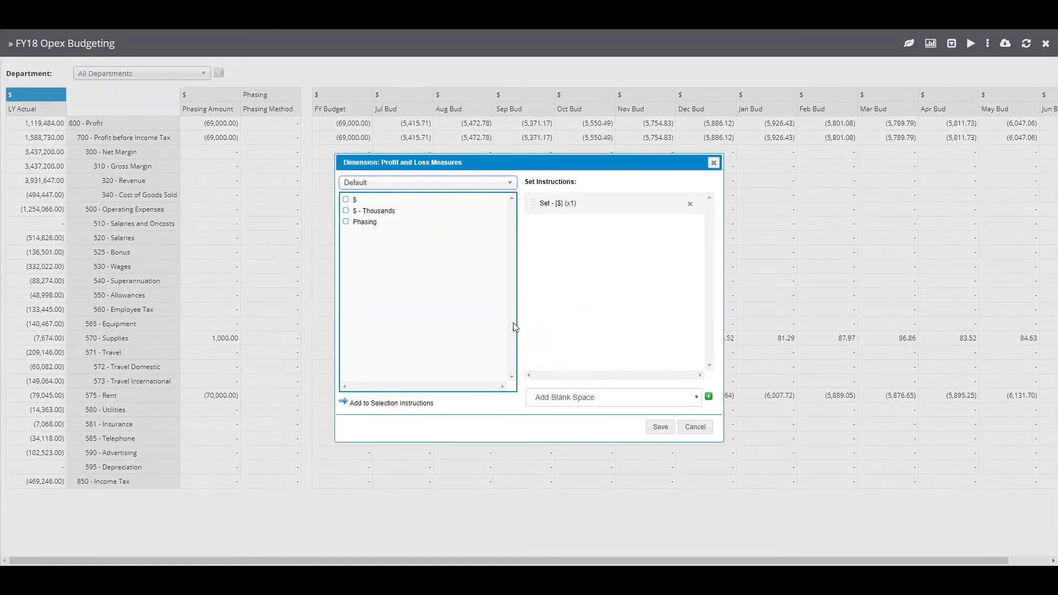
{"action": "left_click", "coordinate": [566, 398]}
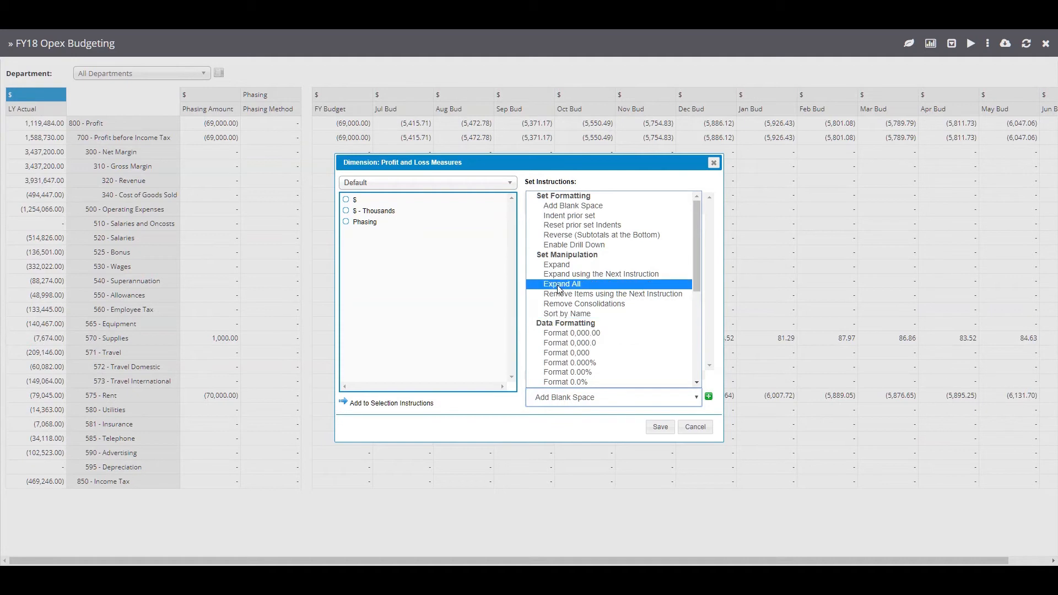
{"action": "scroll", "coordinate": [558, 287], "scroll_direction": "down", "scroll_amount": 3}
{"action": "left_click", "coordinate": [555, 236]}
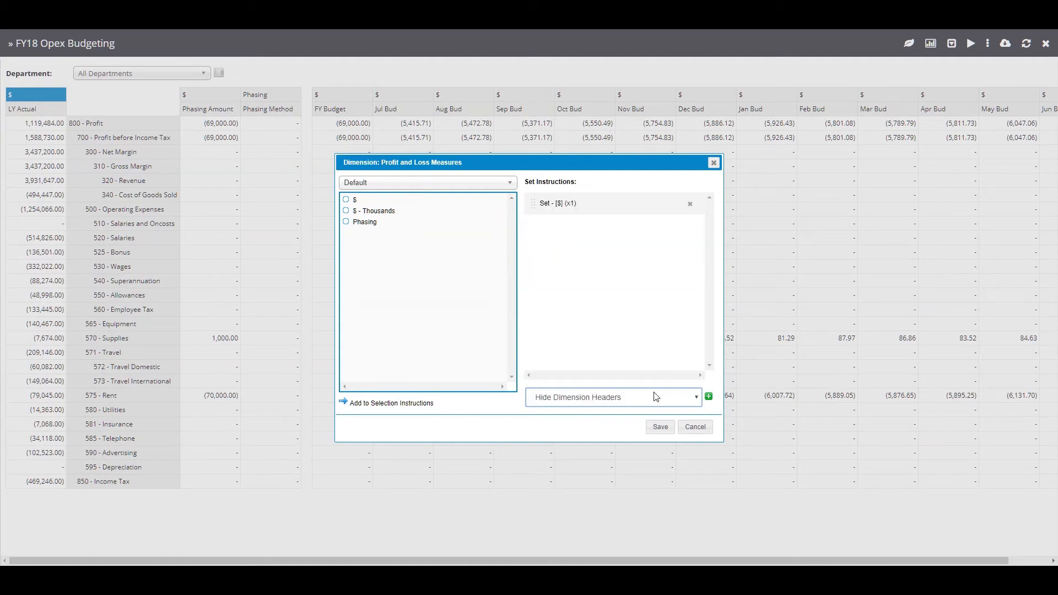
{"action": "left_click", "coordinate": [709, 397]}
{"action": "left_click", "coordinate": [660, 427]}
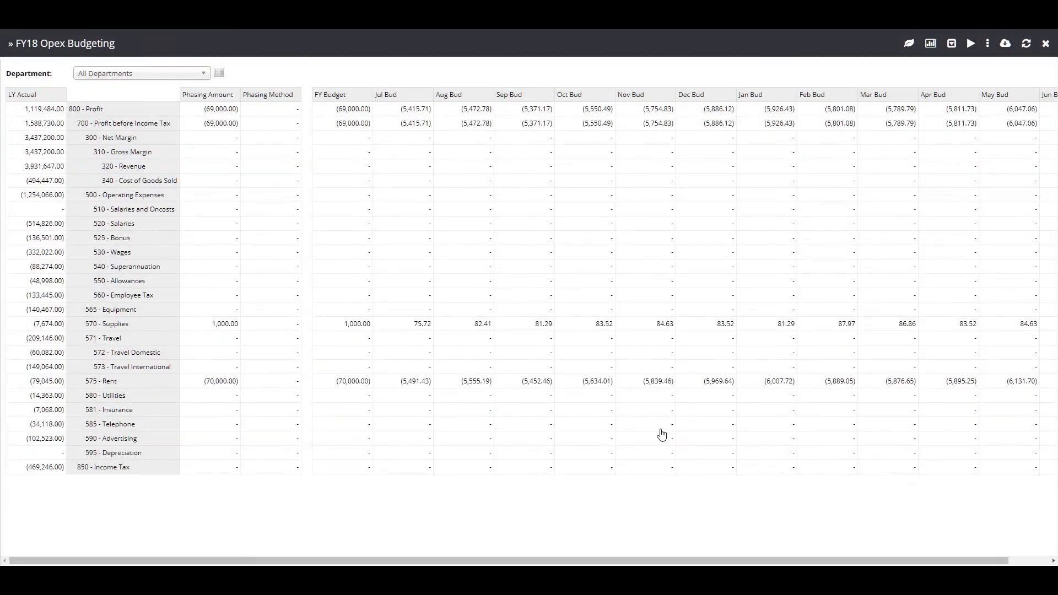
Add the Suppress Empty Elements instruction to the Account dimension's row set and save it.
{"action": "left_click", "coordinate": [522, 313]}
{"action": "left_click", "coordinate": [150, 212]}
{"action": "double_click", "coordinate": [149, 212]}
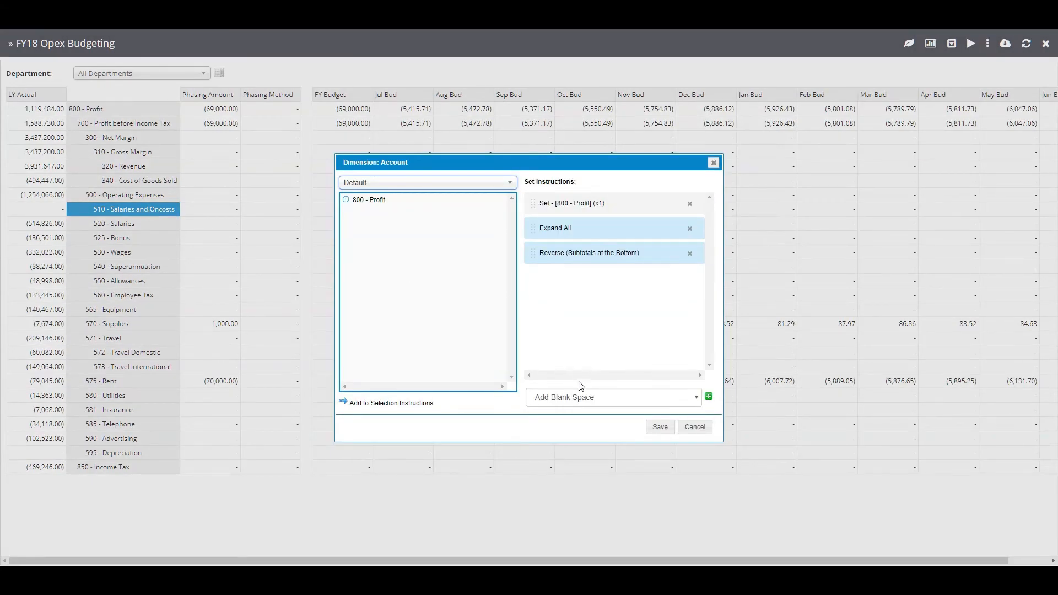
{"action": "left_click", "coordinate": [586, 398]}
{"action": "scroll", "coordinate": [578, 309], "scroll_direction": "down", "scroll_amount": 5}
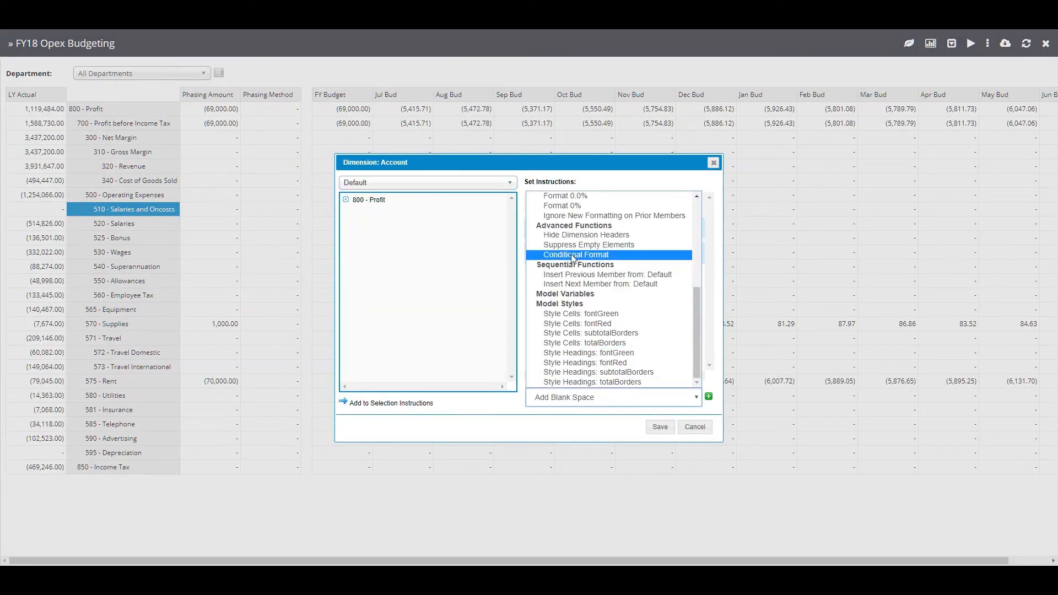
{"action": "left_click", "coordinate": [576, 245]}
{"action": "left_click", "coordinate": [709, 397]}
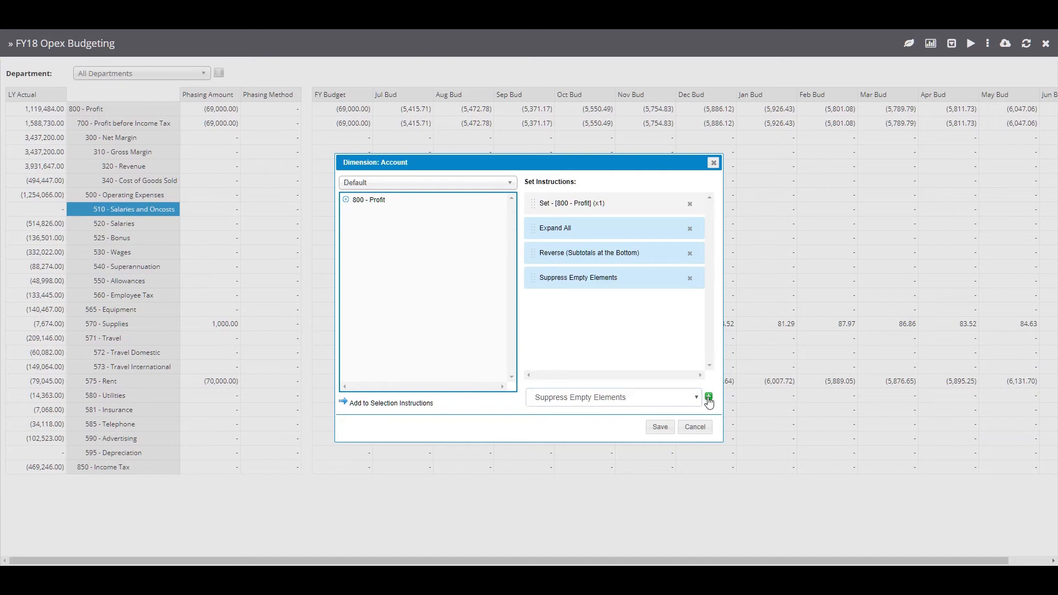
{"action": "left_click", "coordinate": [660, 427]}
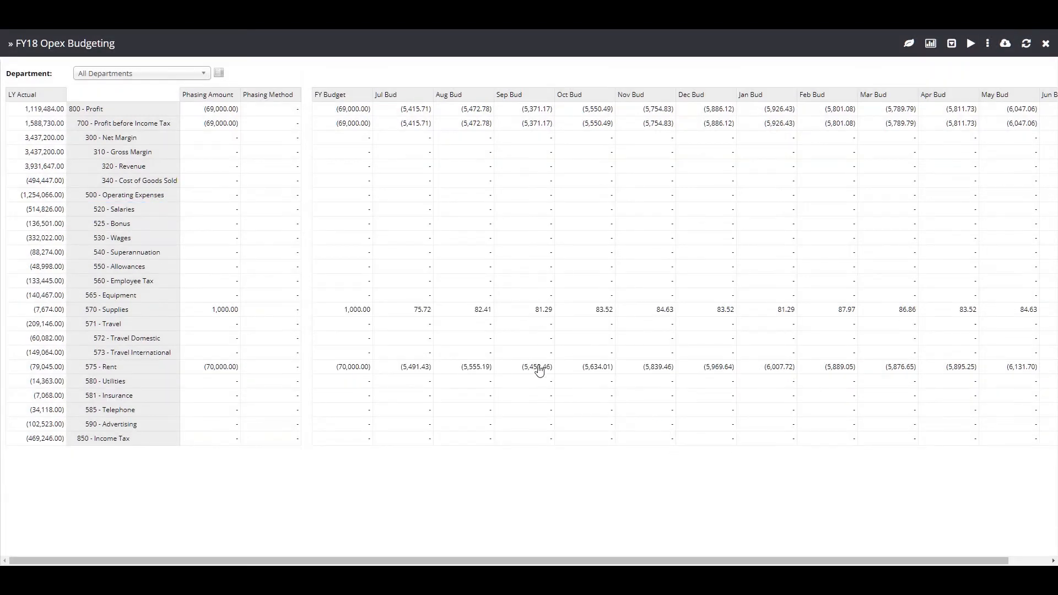
Temporarily pause the workview's set instructions to reveal the hidden headers and review the FY2017 Year set's instructions.
{"action": "left_click", "coordinate": [521, 353]}
{"action": "left_click", "coordinate": [972, 47]}
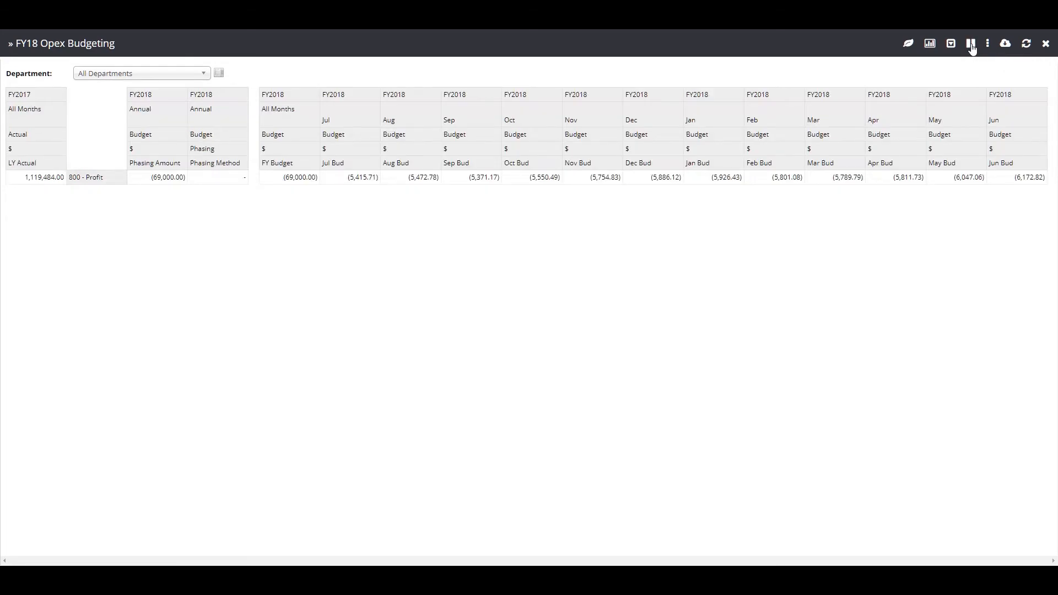
{"action": "double_click", "coordinate": [16, 99]}
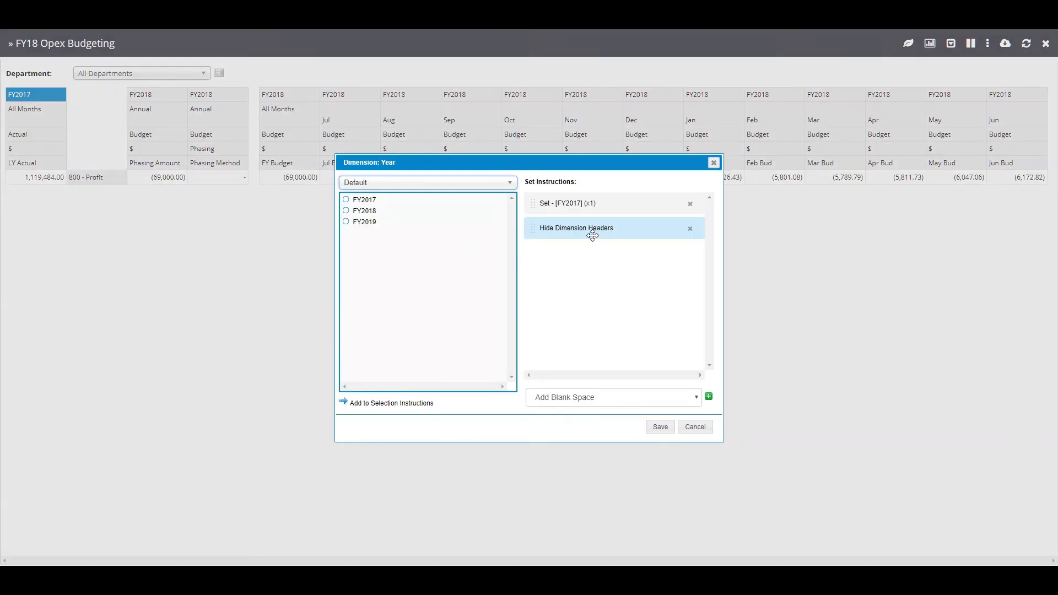
{"action": "left_click", "coordinate": [714, 162]}
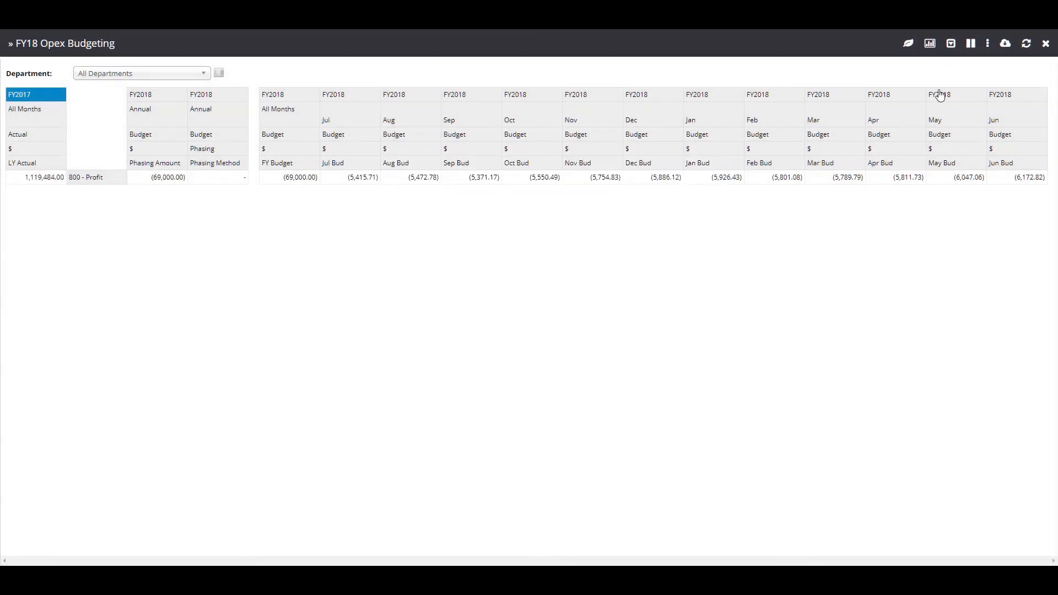
{"action": "left_click", "coordinate": [971, 44]}
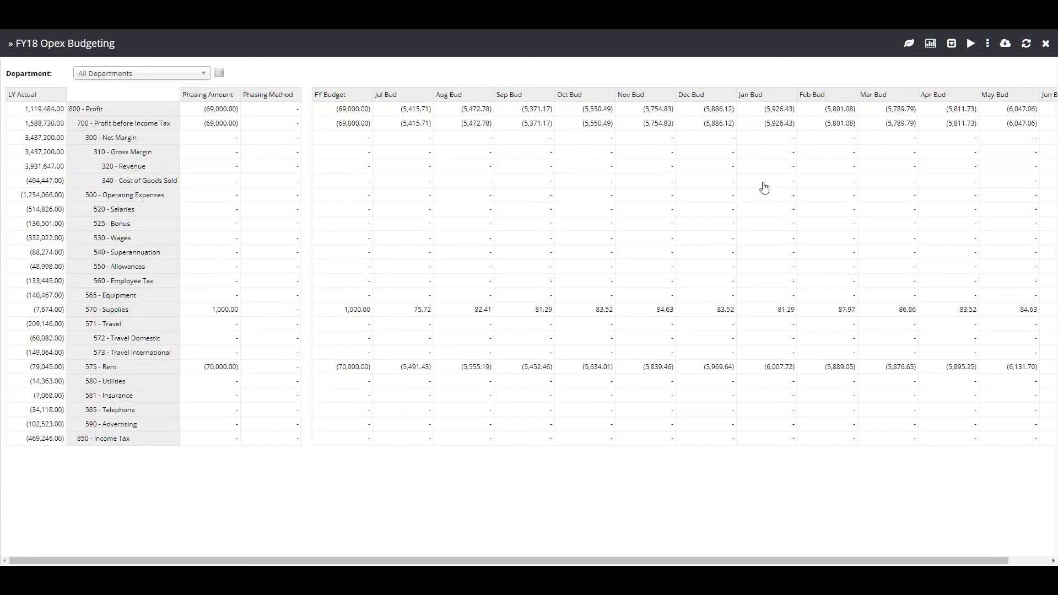
Move the Reverse (Subtotals at the Bottom) instruction above Expand All in the Account dimension's row set and save it.
{"action": "left_click", "coordinate": [603, 237]}
{"action": "double_click", "coordinate": [163, 208]}
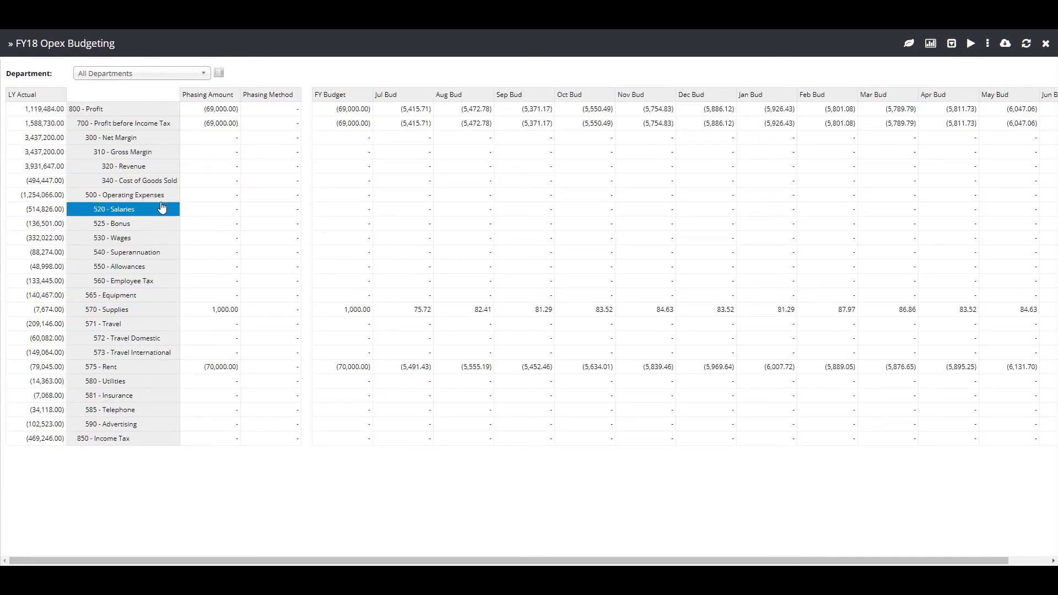
{"action": "left_click_drag", "start_coordinate": [590, 256], "coordinate": [579, 223]}
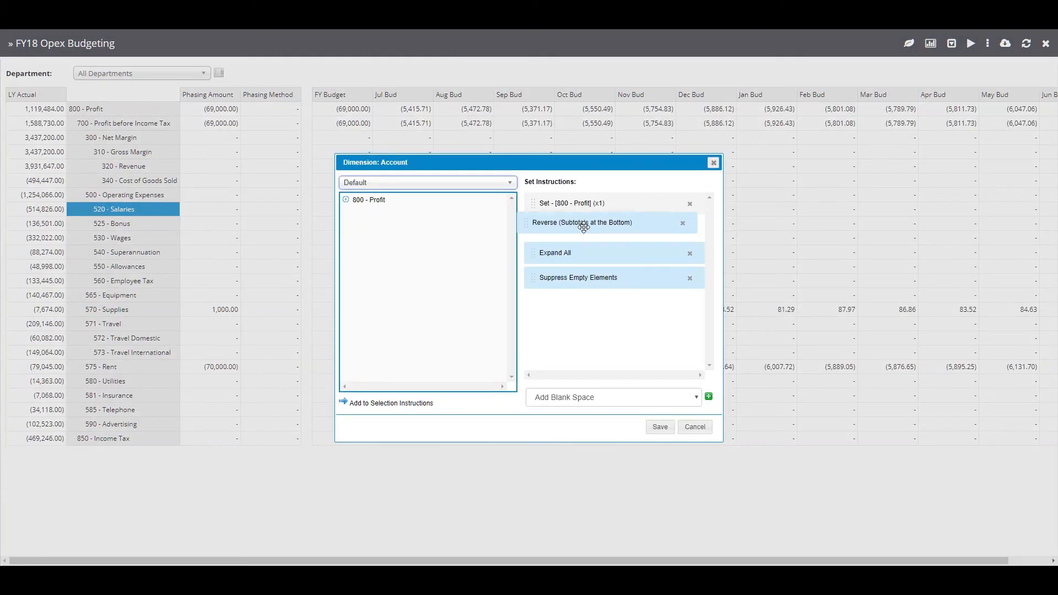
{"action": "left_click", "coordinate": [660, 427]}
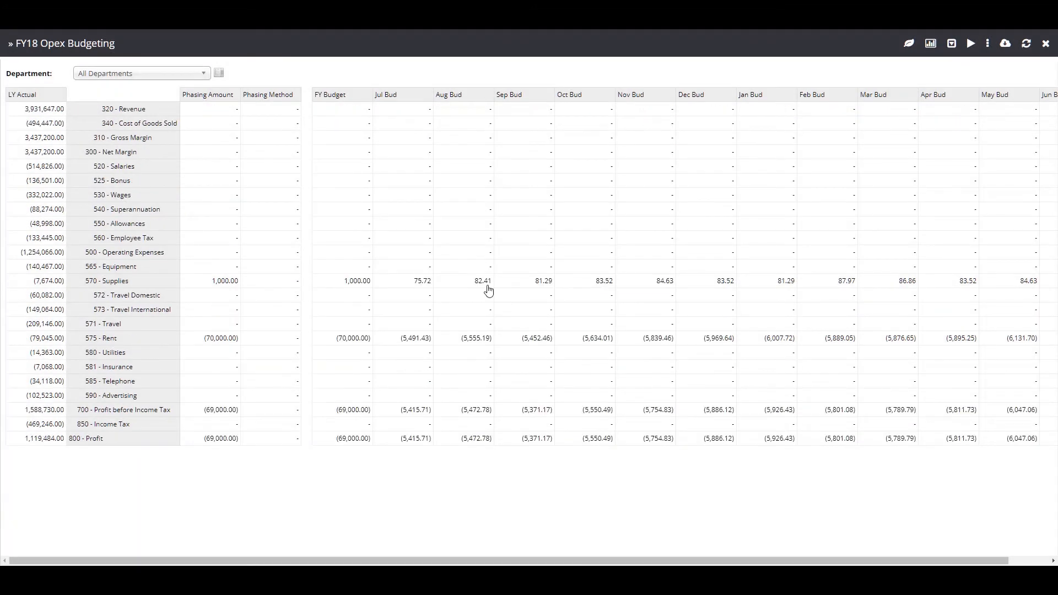
{"action": "left_click", "coordinate": [469, 267]}
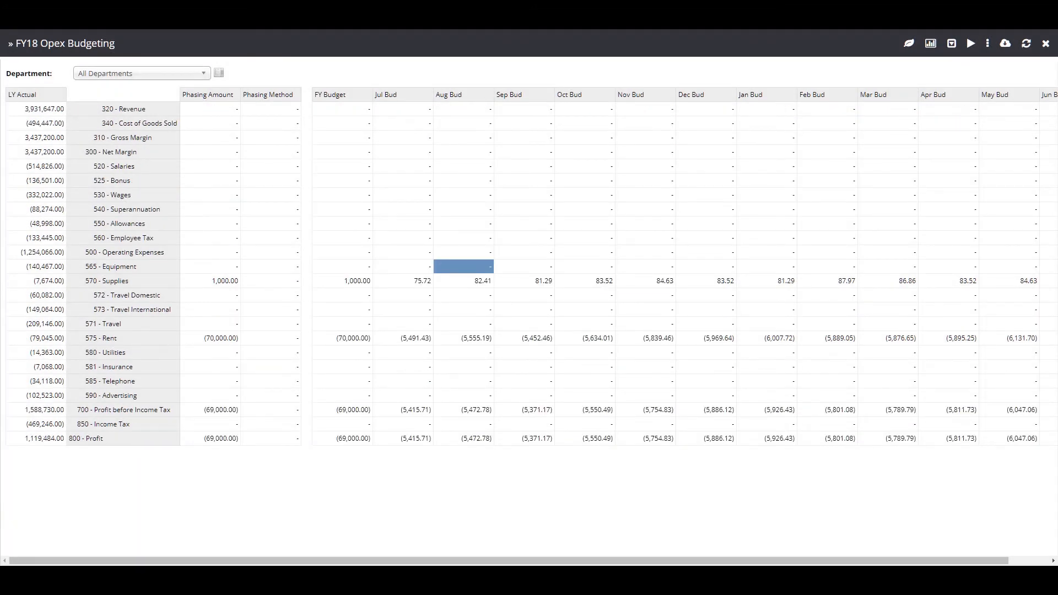
{"action": "left_click", "coordinate": [259, 414]}
Review the budget's account rows for the Advertising & Marketing department and for Finance, leaving Finance as the selected department.
{"action": "left_click", "coordinate": [122, 73]}
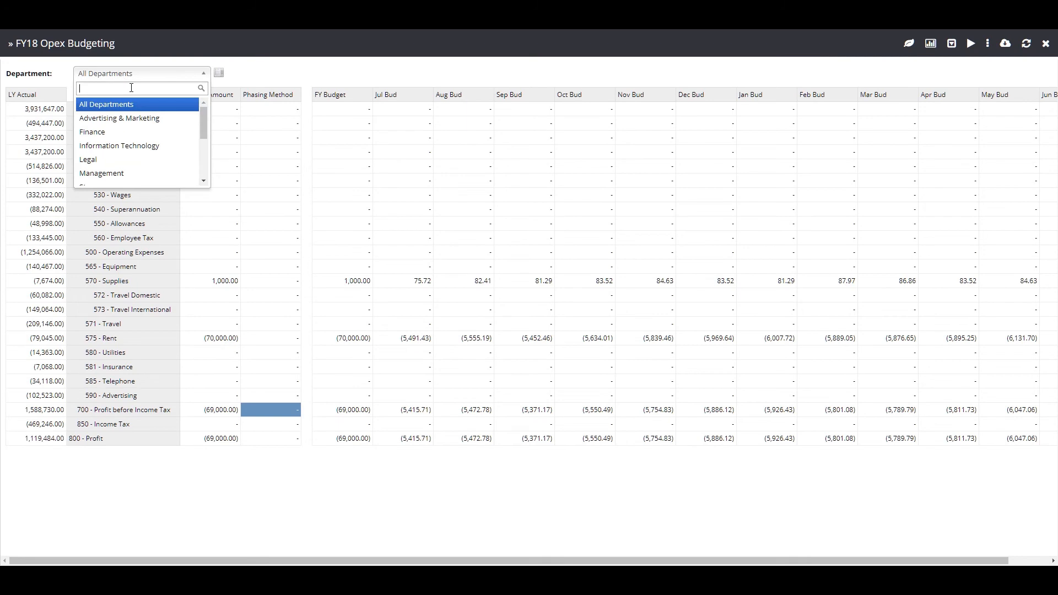
{"action": "left_click", "coordinate": [145, 119]}
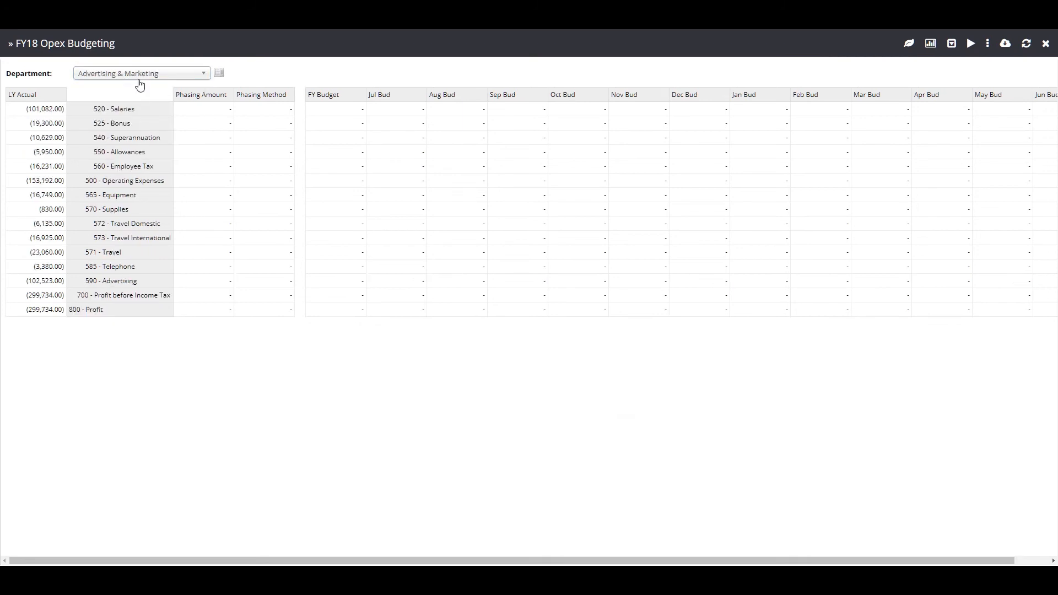
{"action": "left_click", "coordinate": [139, 77]}
{"action": "left_click", "coordinate": [136, 133]}
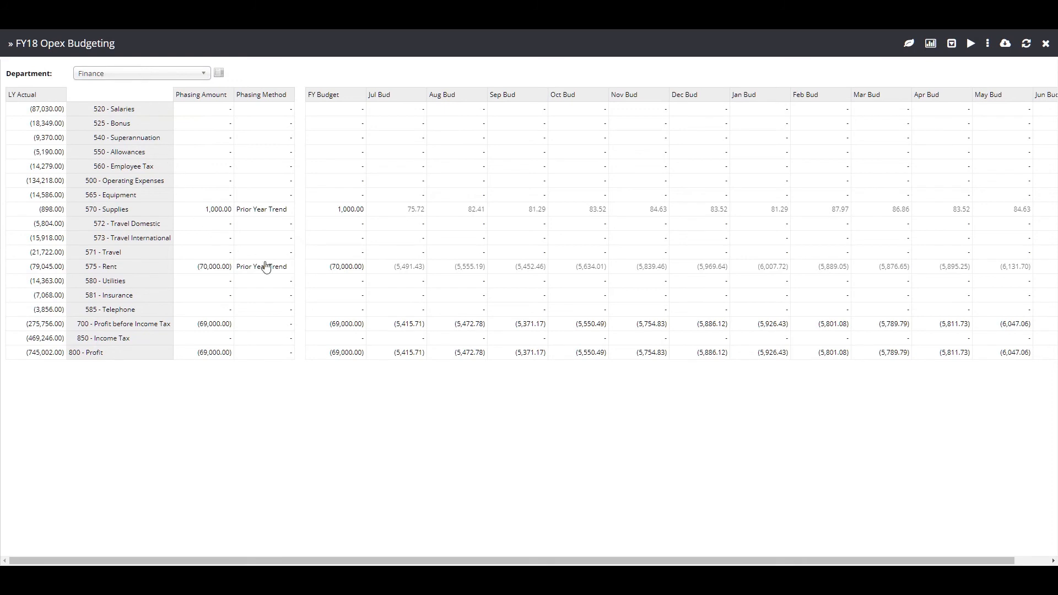
{"action": "left_click", "coordinate": [270, 286]}
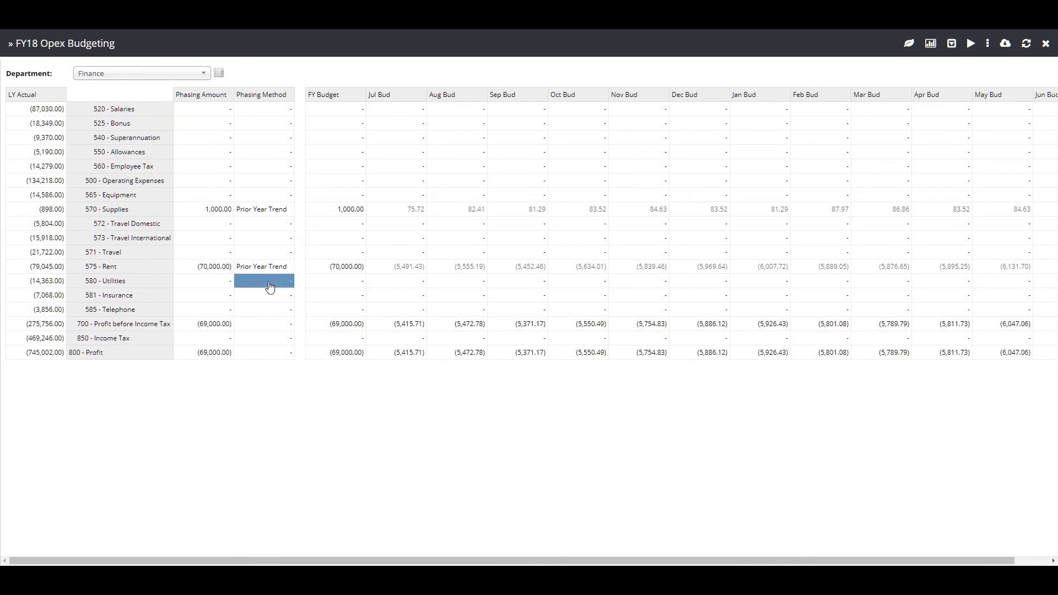